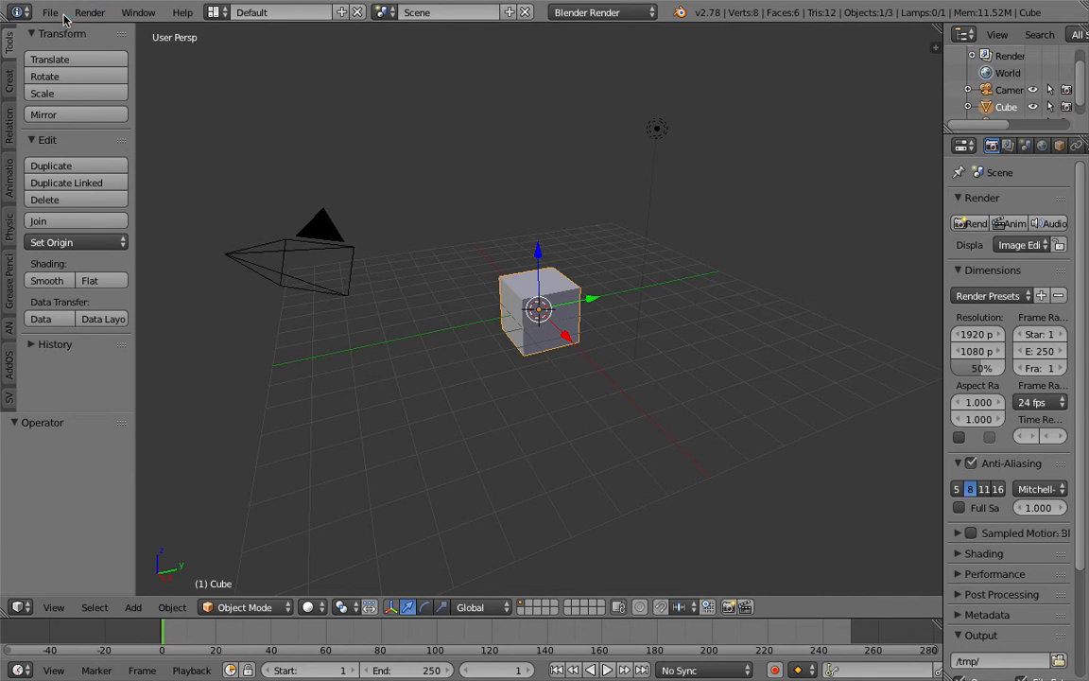
# Open the recent file triangle_wave_003.blend
pyautogui.click(49, 12)
pyautogui.moveTo(117, 67)
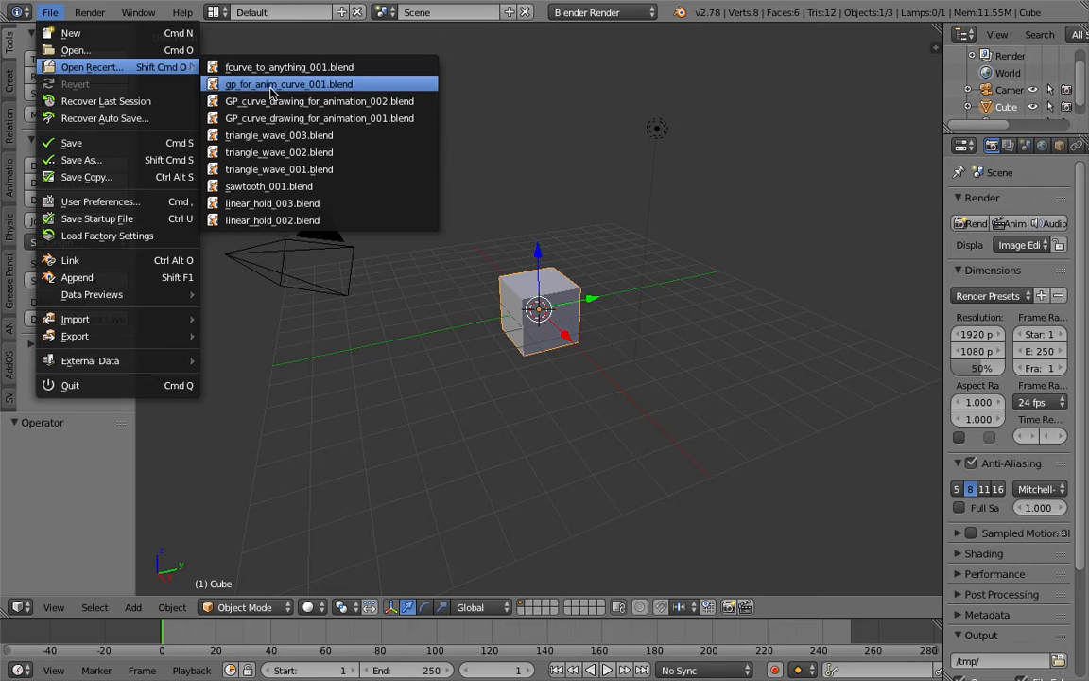
pyautogui.click(306, 139)
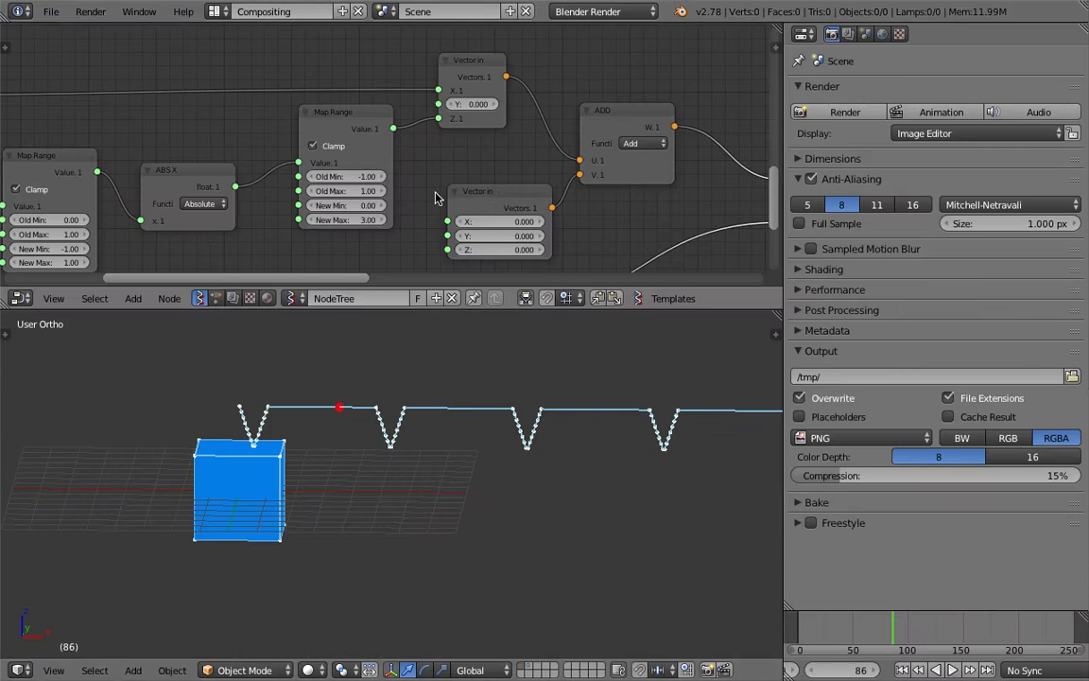
# Examine the node tree and the curve in the 3D view while playing the animation
pyautogui.scroll(-2, 509, 472)
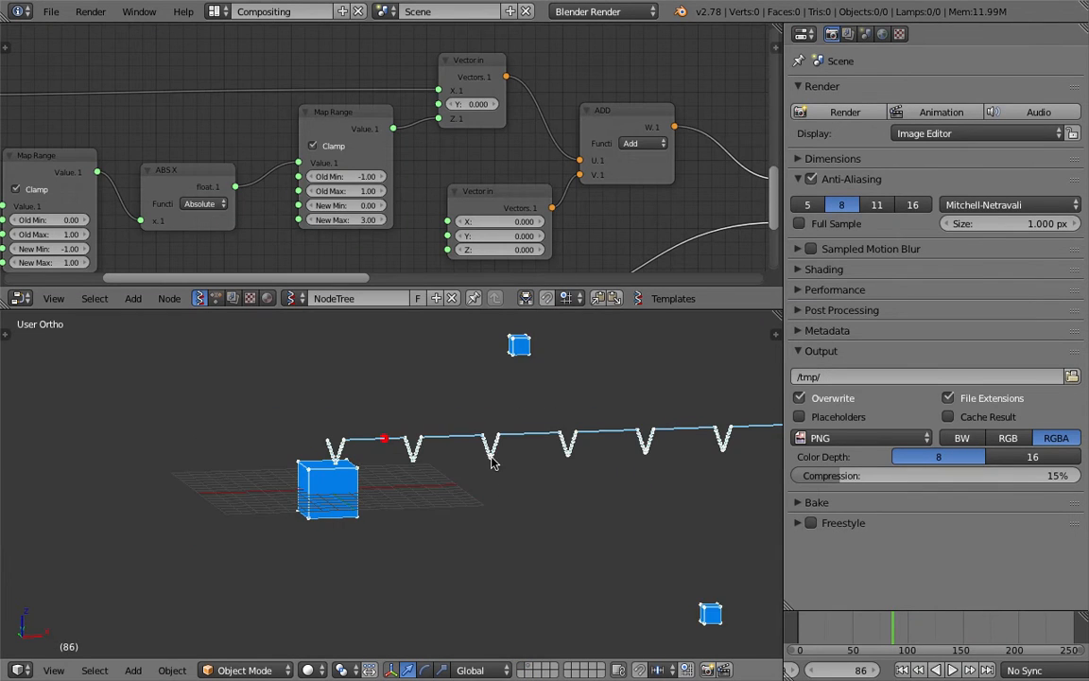
pyautogui.scroll(1, 224, 196)
pyautogui.scroll(-9, 227, 197)
pyautogui.moveTo(411, 210); pyautogui.dragTo(464, 206, button='middle')
pyautogui.scroll(-3, 463, 206)
pyautogui.moveTo(780, 186); pyautogui.dragTo(864, 189)
pyautogui.moveTo(783, 305); pyautogui.dragTo(799, 376)
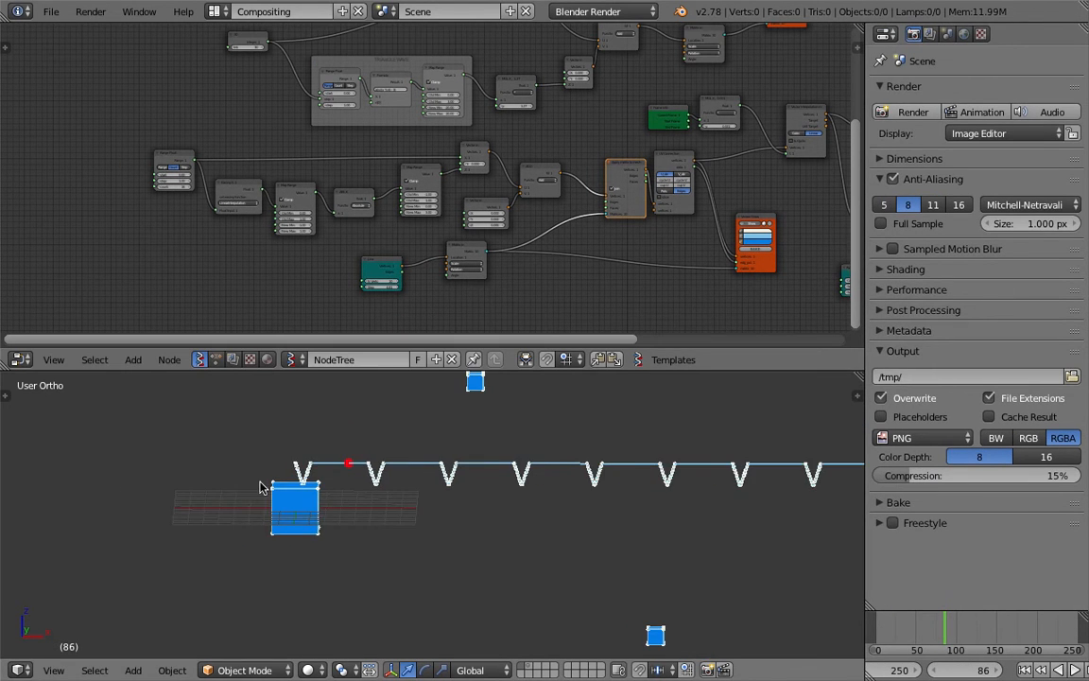
pyautogui.scroll(3, 263, 497)
pyautogui.hotkey('alt', 'a')
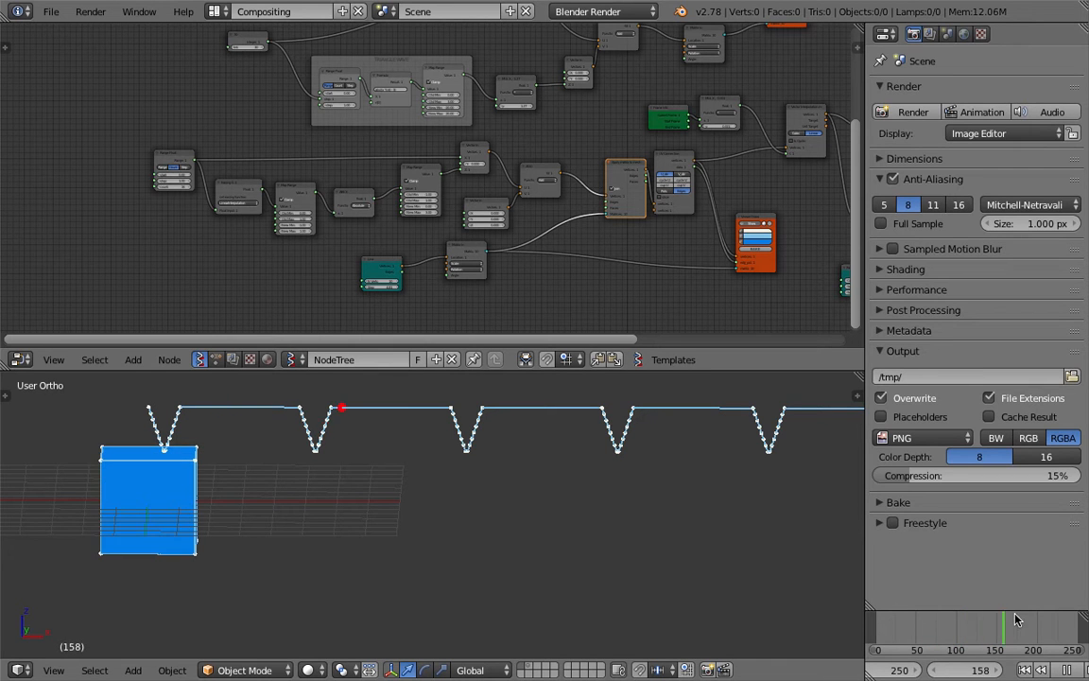
pyautogui.scroll(-2, 725, 301)
pyautogui.scroll(-2, 726, 300)
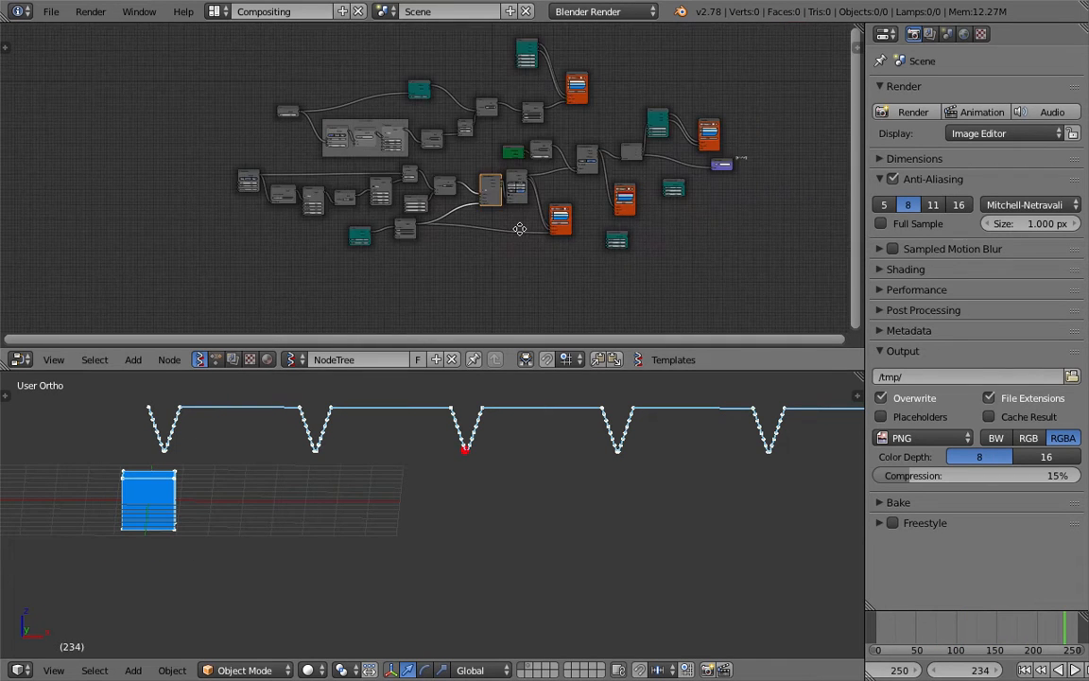
pyautogui.scroll(2, 478, 212)
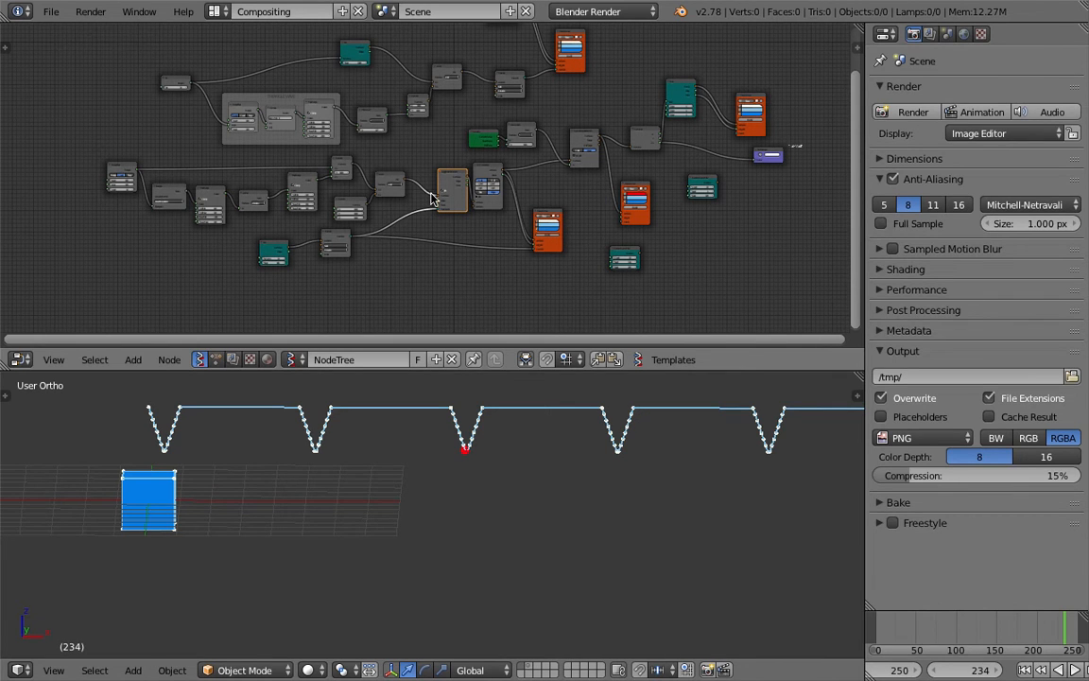
# Orbit and reframe the 3D view around the wave curve
pyautogui.moveTo(407, 454); pyautogui.dragTo(291, 481, button='middle')
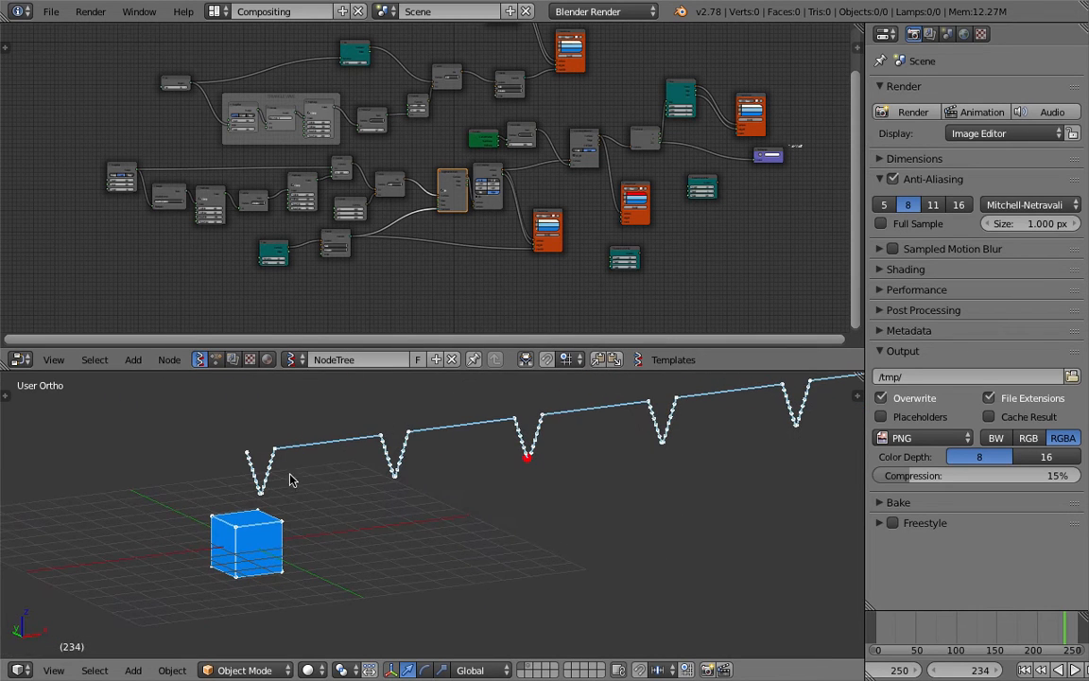
pyautogui.moveTo(433, 484); pyautogui.dragTo(345, 458, button='middle')
pyautogui.moveTo(405, 503); pyautogui.dragTo(348, 515, button='middle')
# Sketch freehand annotation strokes below the wave in the 3D view
pyautogui.moveTo(369, 490)
pyautogui.mouseDown()
pyautogui.moveTo(394, 554)
pyautogui.moveTo(486, 486)
pyautogui.moveTo(527, 516)
pyautogui.moveTo(574, 491)
pyautogui.moveTo(689, 566)
pyautogui.moveTo(685, 506)
pyautogui.mouseUp()
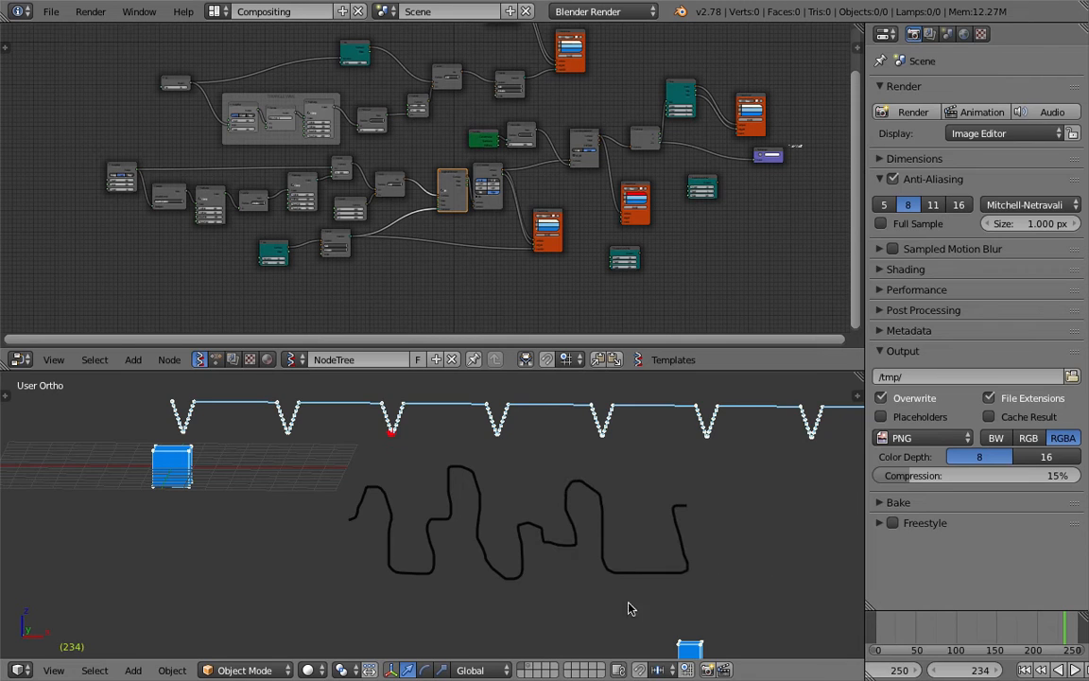
pyautogui.keyDown('shift'); pyautogui.moveTo(508, 591); pyautogui.dragTo(503, 569, button='middle'); pyautogui.keyUp('shift')
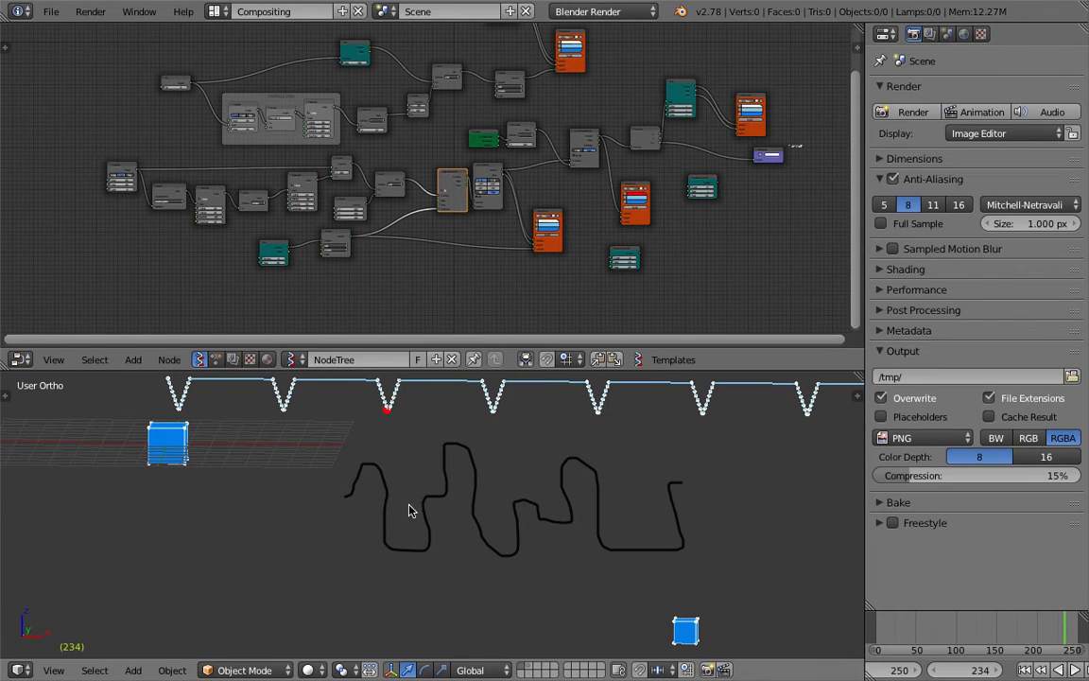
pyautogui.moveTo(369, 428); pyautogui.dragTo(374, 567)
pyautogui.moveTo(390, 428); pyautogui.dragTo(405, 557)
pyautogui.moveTo(423, 437); pyautogui.dragTo(430, 560)
pyautogui.moveTo(452, 420); pyautogui.dragTo(455, 571)
pyautogui.moveTo(482, 444); pyautogui.dragTo(484, 556)
pyautogui.moveTo(514, 498)
pyautogui.mouseDown()
pyautogui.moveTo(530, 585)
pyautogui.moveTo(574, 554)
pyautogui.mouseUp()
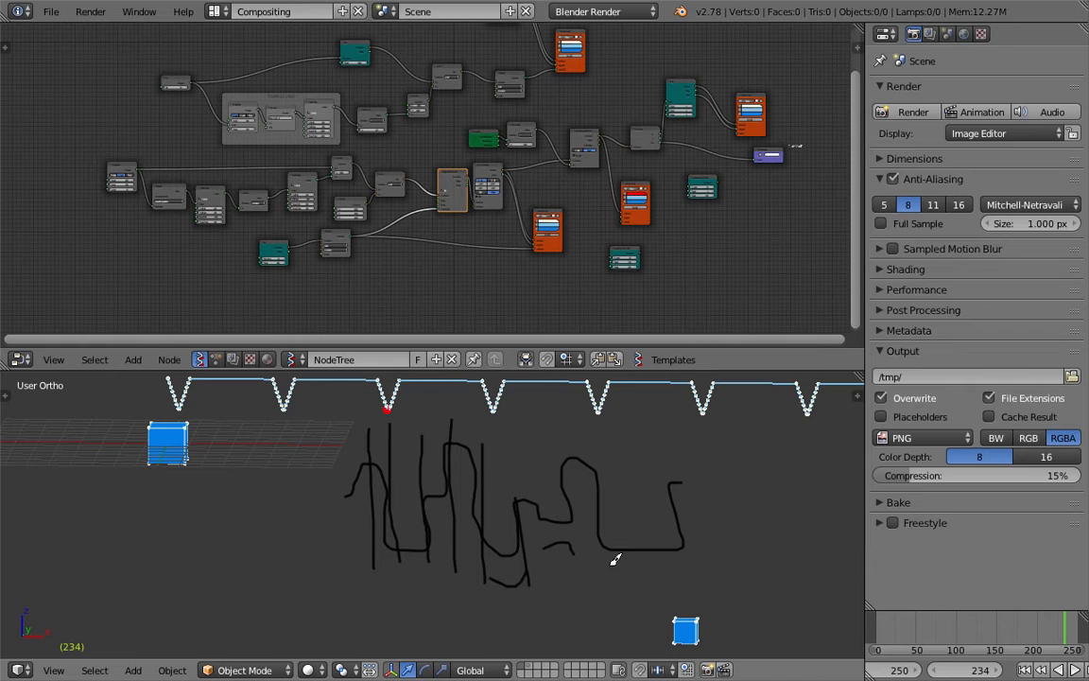
pyautogui.moveTo(750, 502); pyautogui.dragTo(746, 510)
# Start a new file by reloading the start-up file
pyautogui.click(51, 11)
pyautogui.click(68, 32)
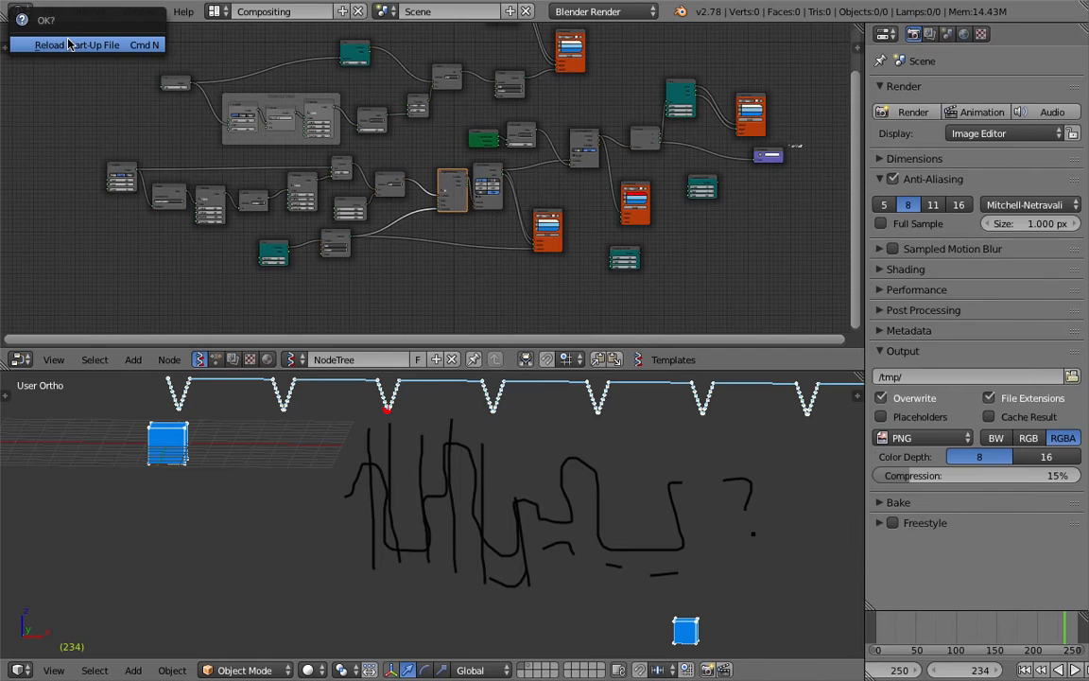
pyautogui.click(68, 44)
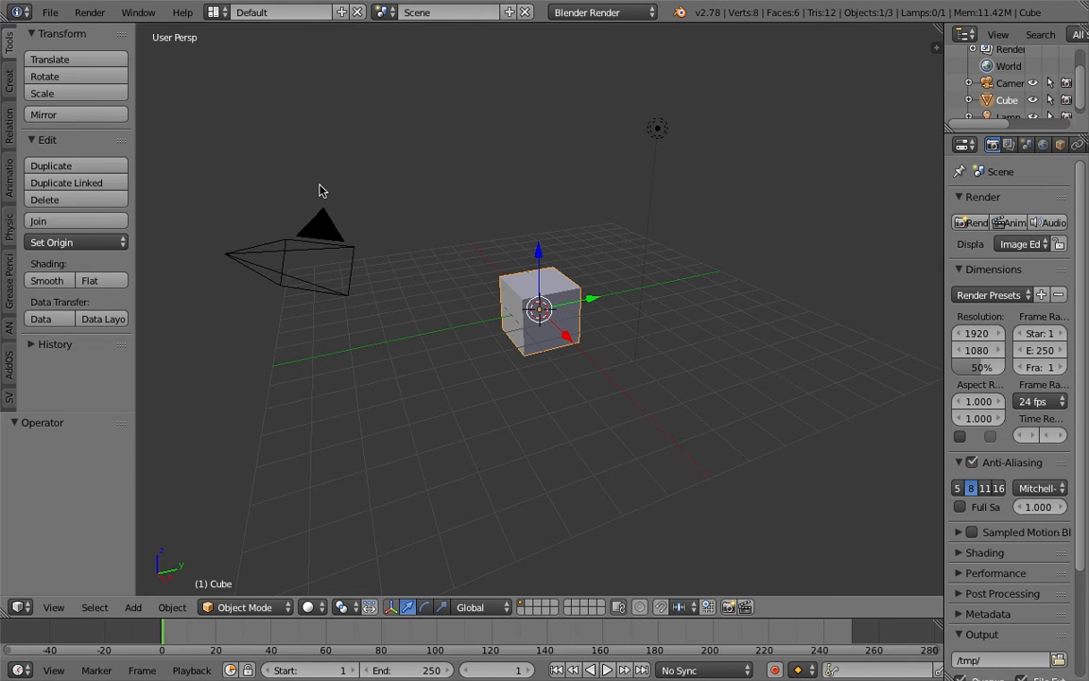
# Switch the screen layout to Compositing
pyautogui.moveTo(540, 226); pyautogui.dragTo(494, 226, button='middle')
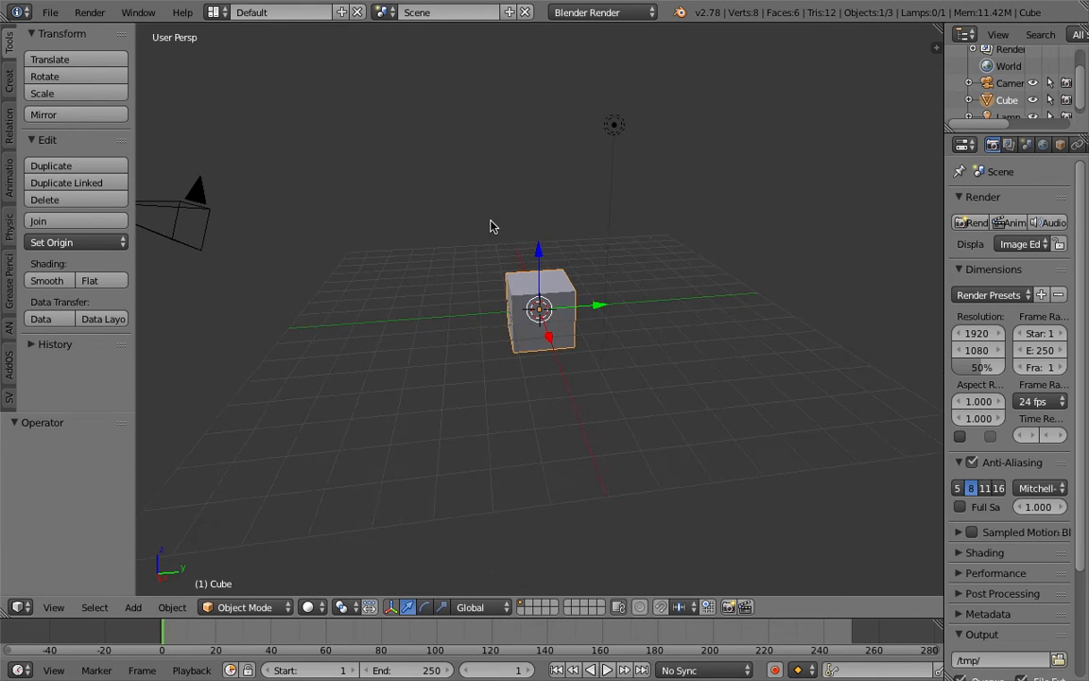
pyautogui.click(221, 14)
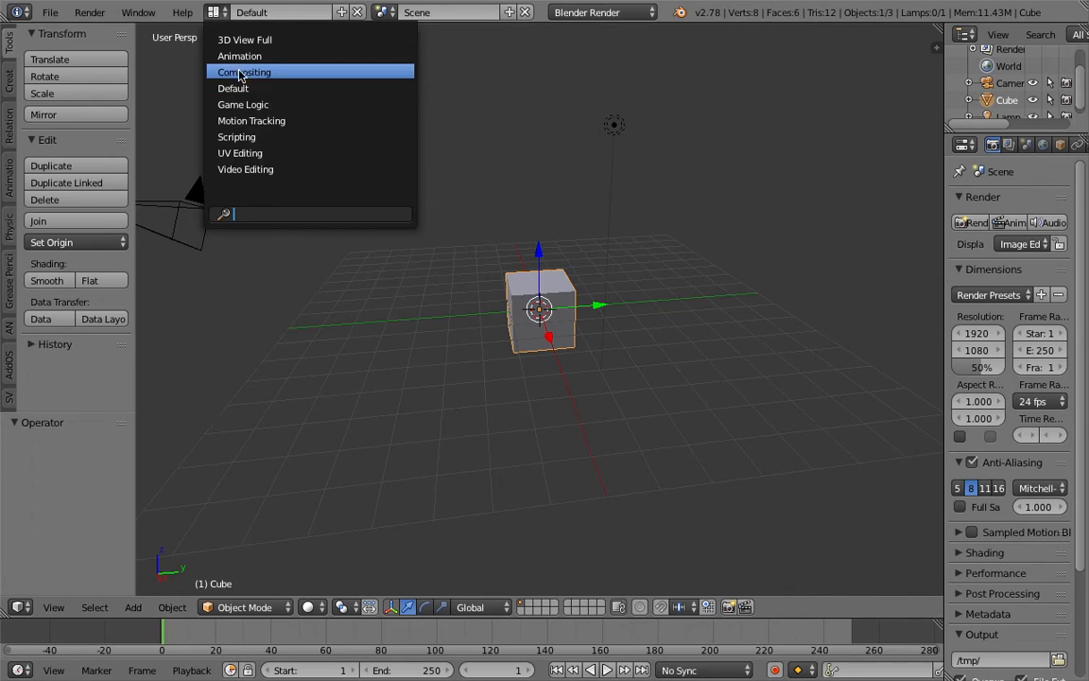
pyautogui.click(218, 71)
# Delete the lamp, camera and cube from the scene
pyautogui.moveTo(701, 408); pyautogui.dragTo(698, 377)
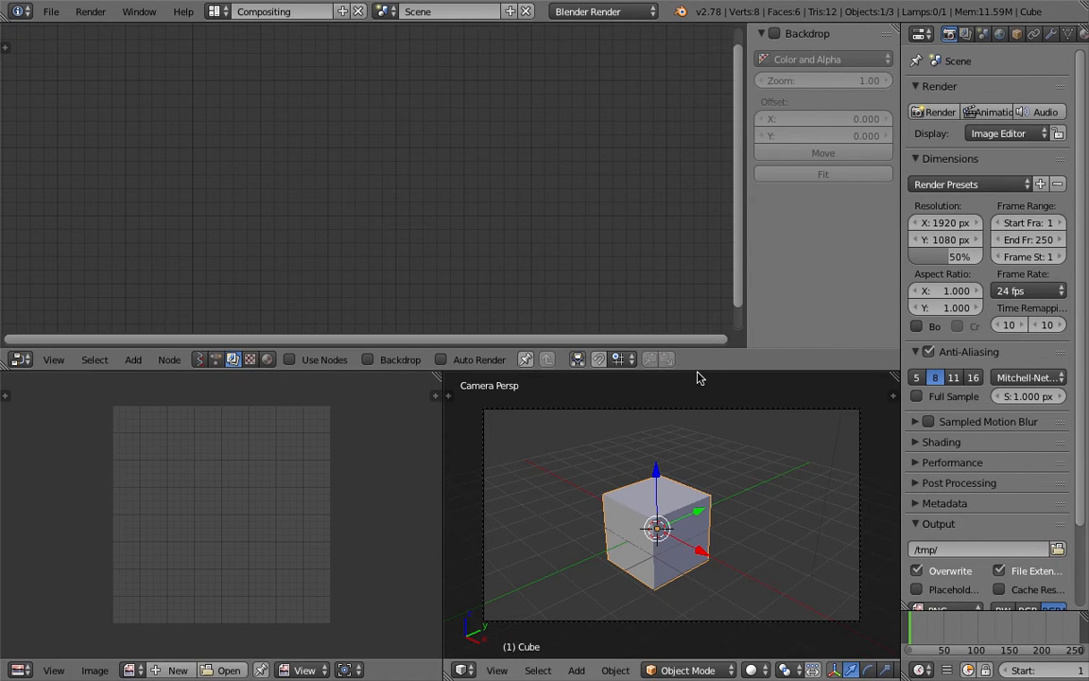
pyautogui.moveTo(673, 426); pyautogui.dragTo(741, 466, button='middle')
pyautogui.rightClick(725, 425)
pyautogui.keyDown('shift'); pyautogui.rightClick(860, 440); pyautogui.keyUp('shift')
pyautogui.press('x')
pyautogui.click(849, 443)
pyautogui.moveTo(654, 515); pyautogui.dragTo(674, 514, button='right')
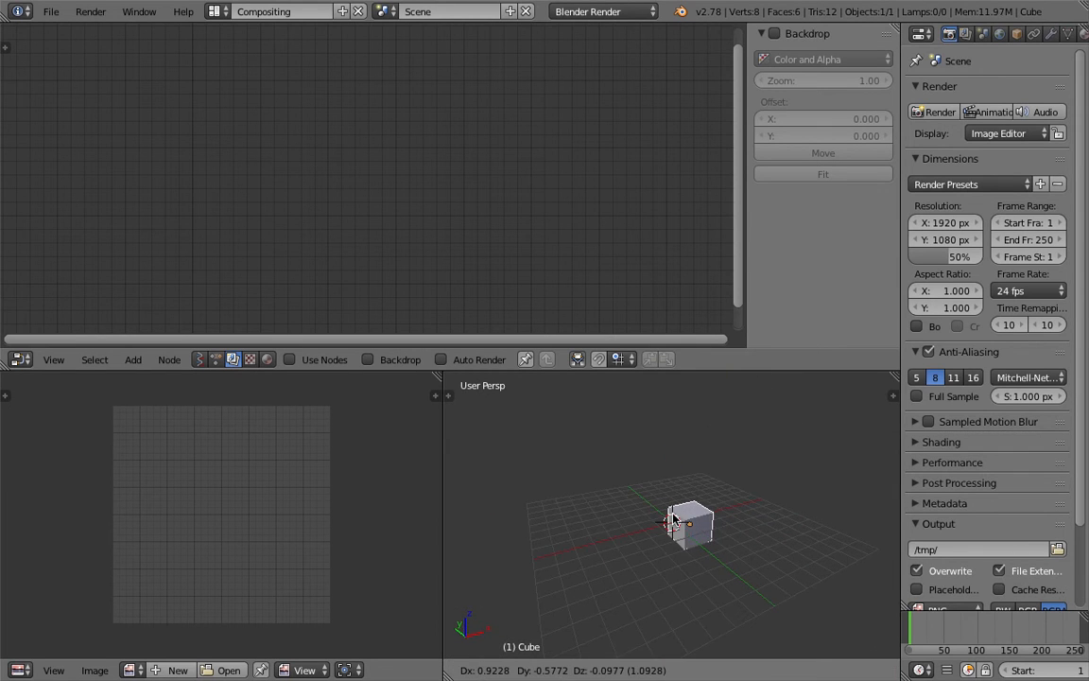
pyautogui.click(674, 514)
pyautogui.press('x')
pyautogui.click(669, 509)
# Add a Plain Axes empty to the scene
pyautogui.moveTo(632, 467); pyautogui.dragTo(660, 463, button='middle')
pyautogui.hotkey('shift', 'a')
pyautogui.moveTo(662, 464)
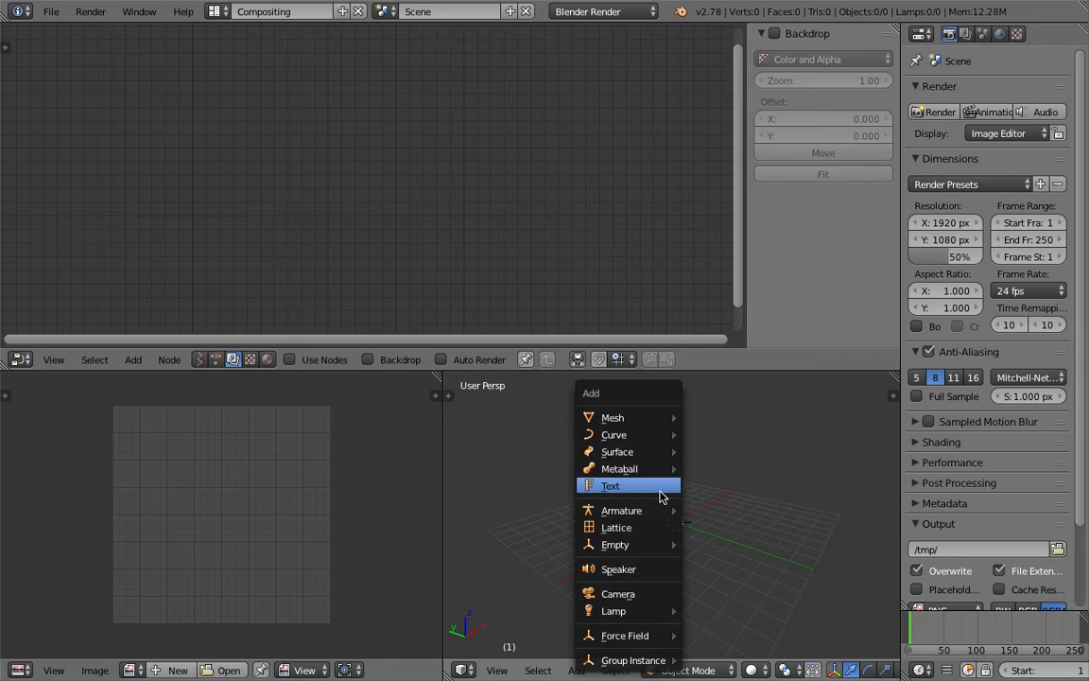
pyautogui.moveTo(652, 553)
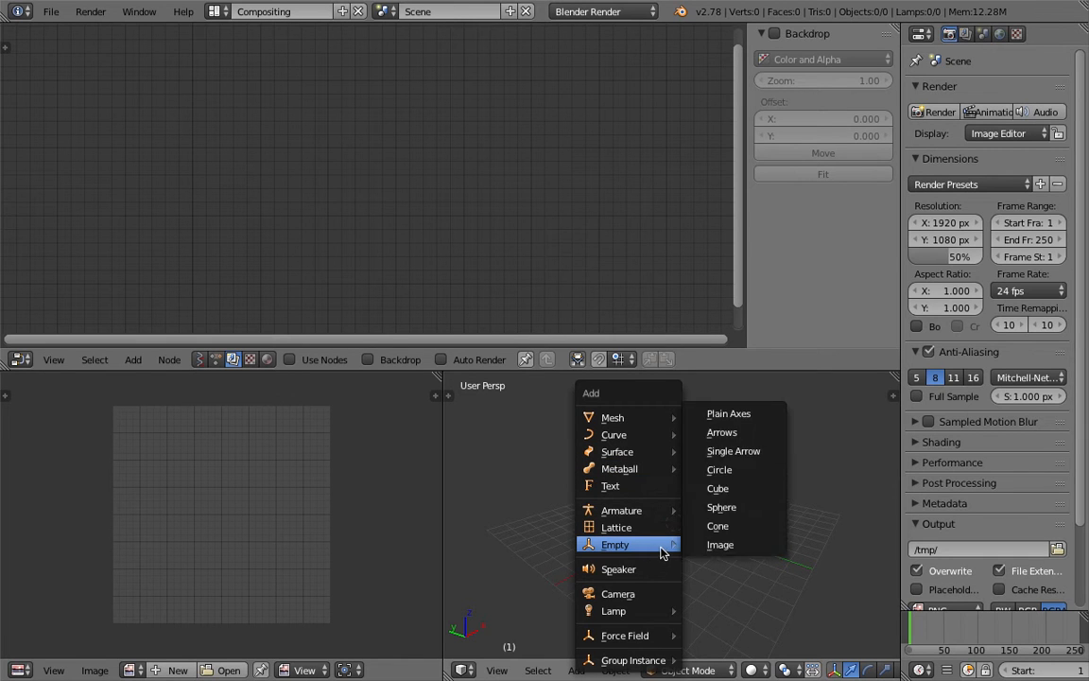
pyautogui.click(747, 421)
# Merge the image editor into the 3D view, enlarge it and open the Transform properties panel
pyautogui.scroll(3, 770, 448)
pyautogui.keyDown('shift'); pyautogui.moveTo(758, 498); pyautogui.dragTo(707, 494, button='middle'); pyautogui.keyUp('shift')
pyautogui.moveTo(442, 422); pyautogui.dragTo(219, 403)
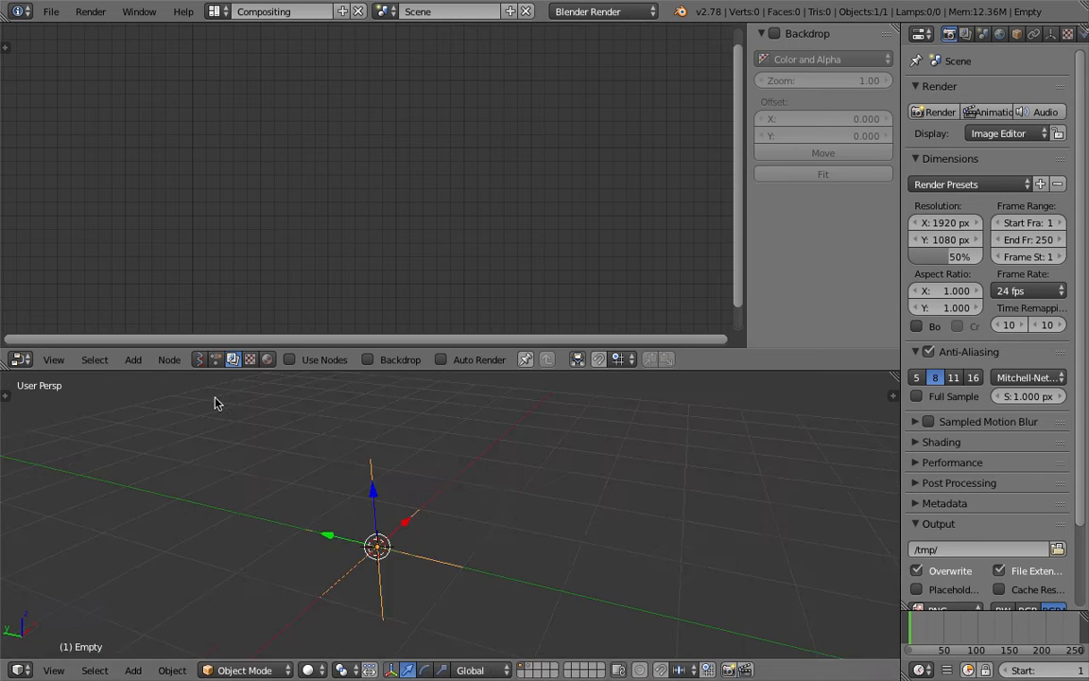
pyautogui.click(894, 395)
pyautogui.moveTo(821, 371); pyautogui.dragTo(747, 276)
pyautogui.moveTo(554, 364); pyautogui.dragTo(711, 319, button='middle')
pyautogui.moveTo(645, 399); pyautogui.dragTo(617, 404, button='middle')
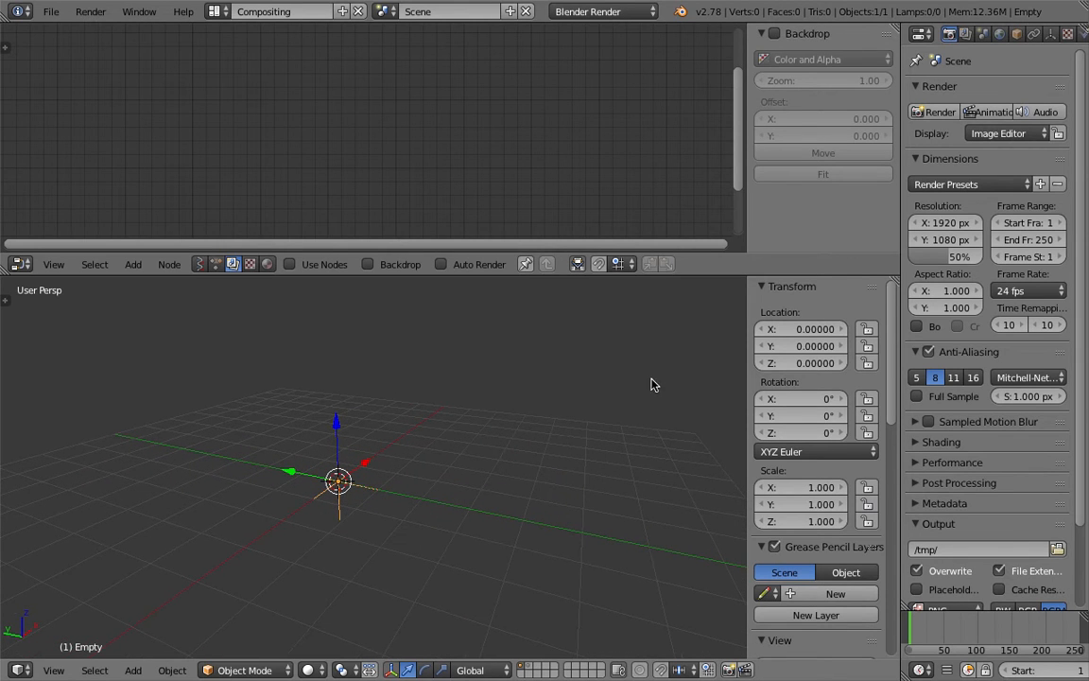
# Insert keyframes on the empty's location at frame 1
pyautogui.rightClick(790, 347)
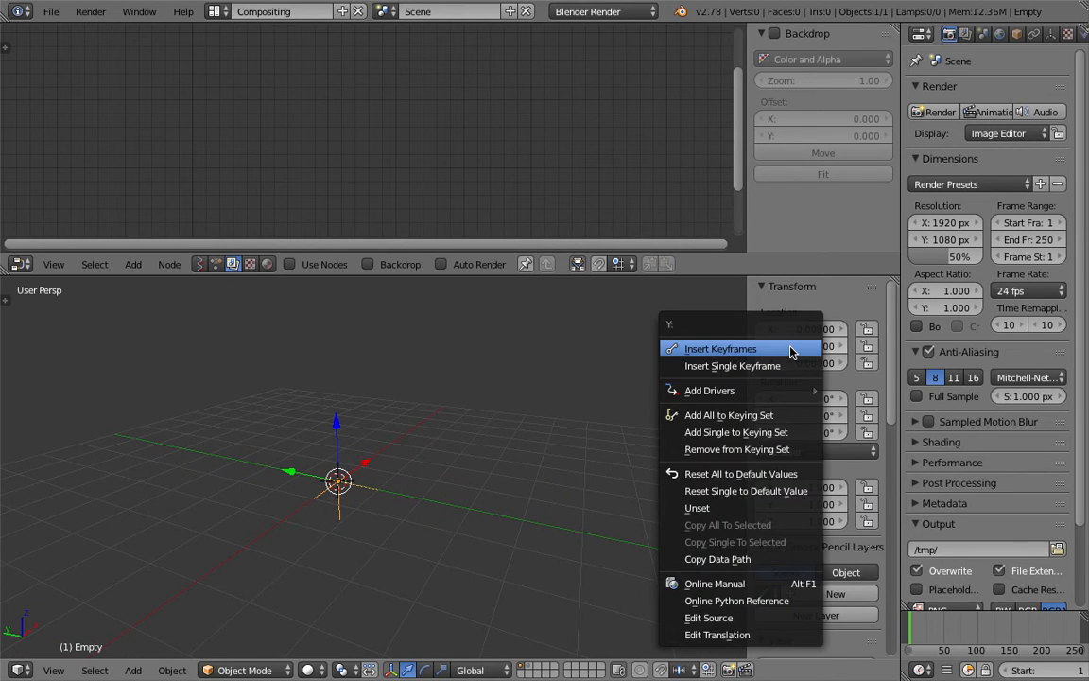
pyautogui.click(790, 350)
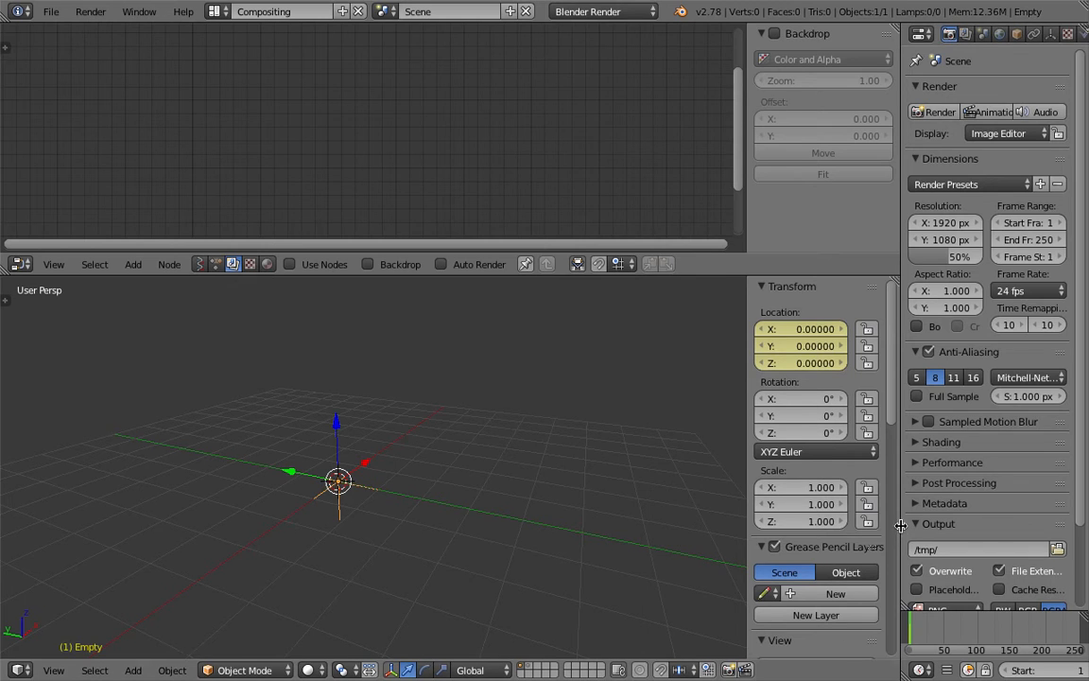
# Widen the properties editor and insert location keyframes at frame 24
pyautogui.moveTo(848, 525); pyautogui.dragTo(811, 540)
pyautogui.click(848, 629)
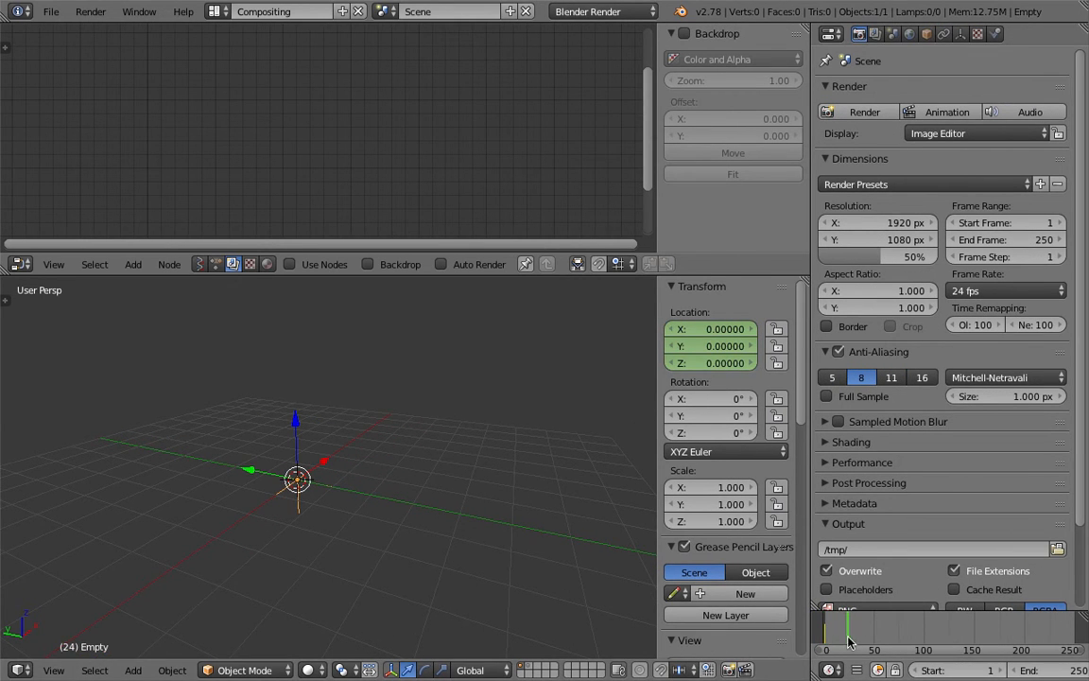
pyautogui.scroll(-2, 848, 641)
pyautogui.scroll(-3, 953, 671)
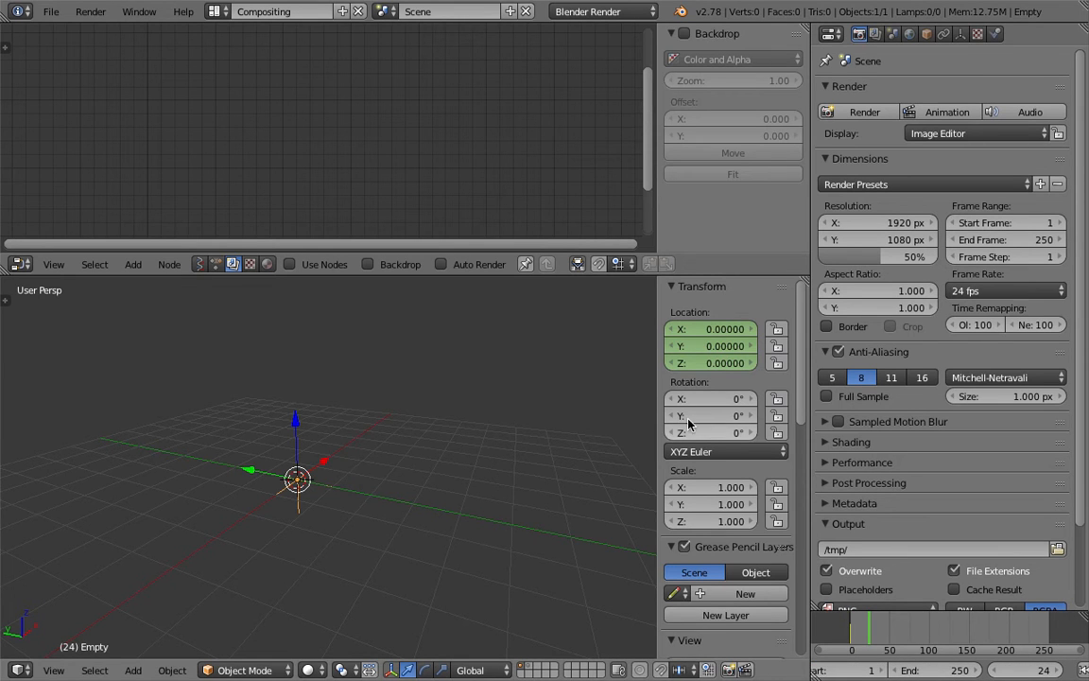
pyautogui.rightClick(726, 331)
pyautogui.click(735, 354)
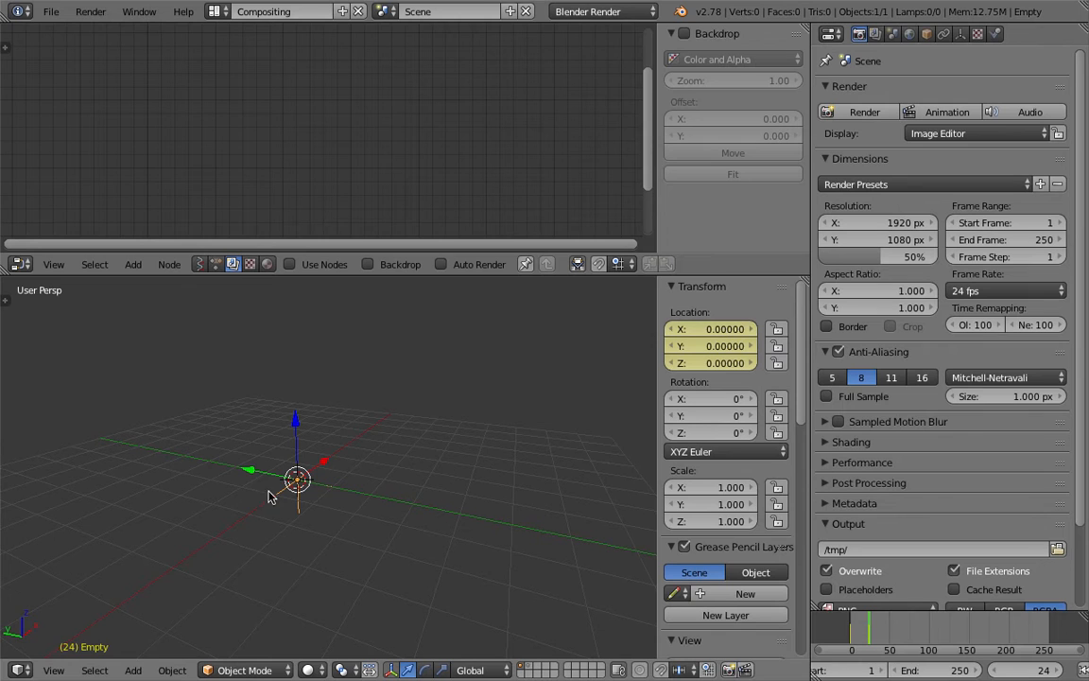
# At frame 51, raise the empty to Z location 1 and keyframe its location
pyautogui.click(890, 638)
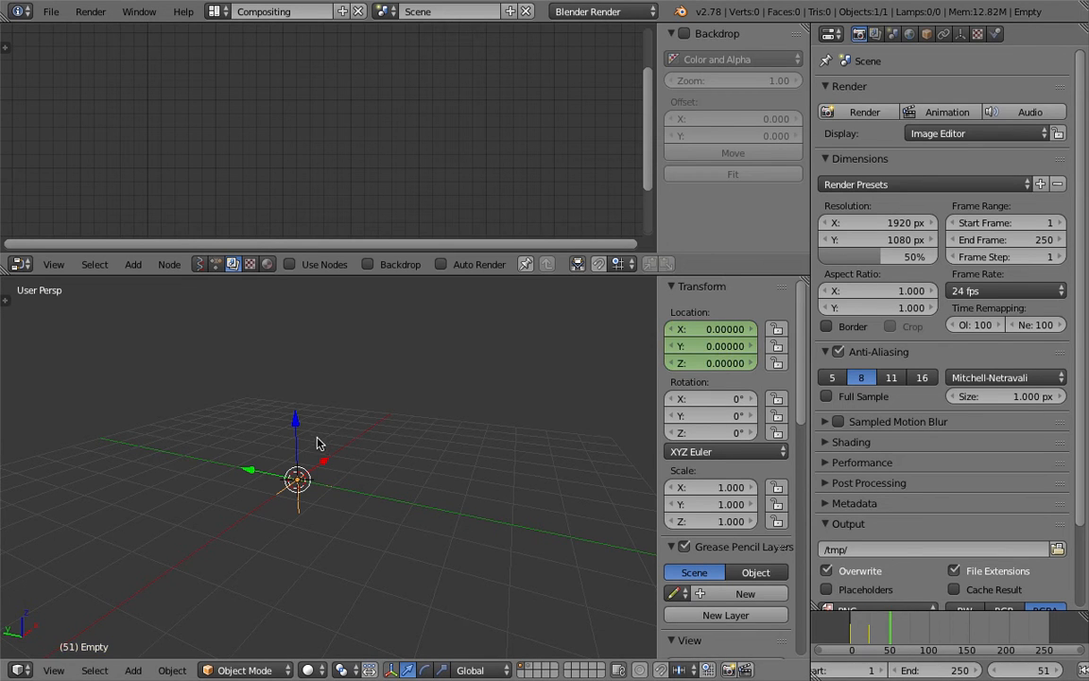
pyautogui.moveTo(296, 423); pyautogui.dragTo(300, 364)
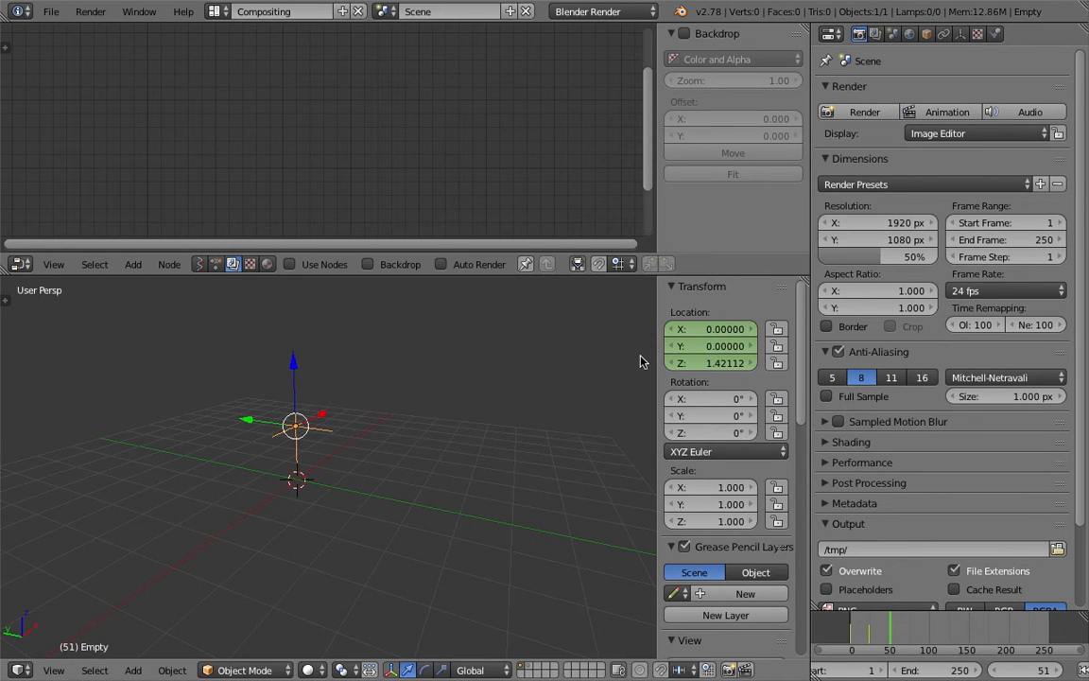
pyautogui.moveTo(556, 389); pyautogui.dragTo(506, 401, button='middle')
pyautogui.rightClick(728, 346)
pyautogui.click(726, 344)
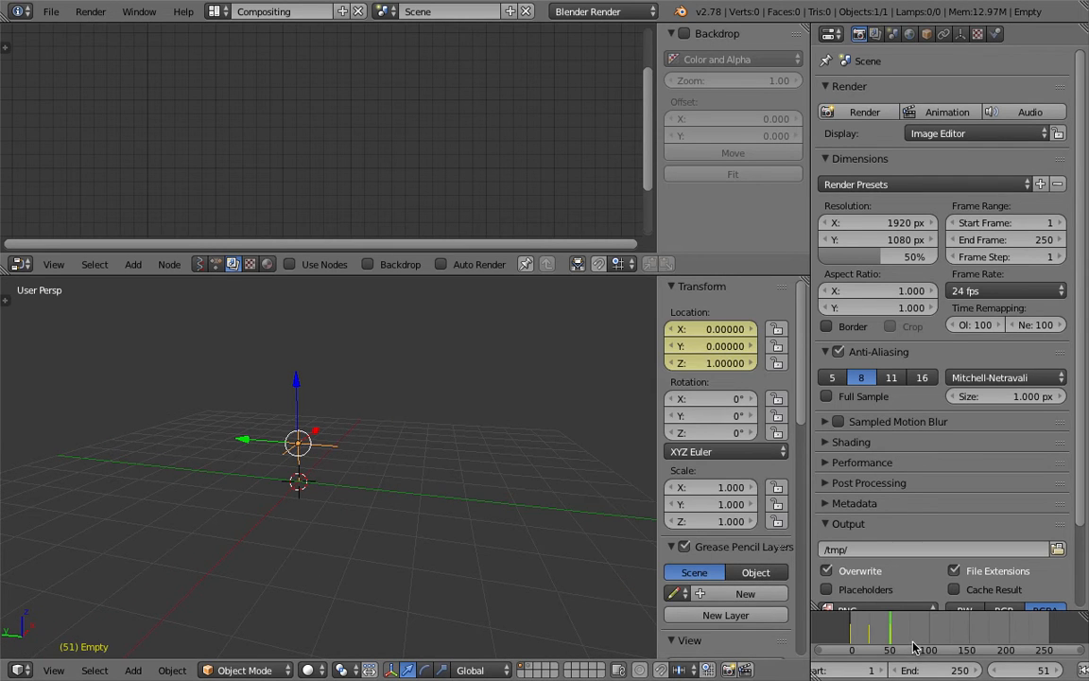
# At frame 76, insert another location keyframe on the empty
pyautogui.click(910, 648)
pyautogui.rightClick(702, 363)
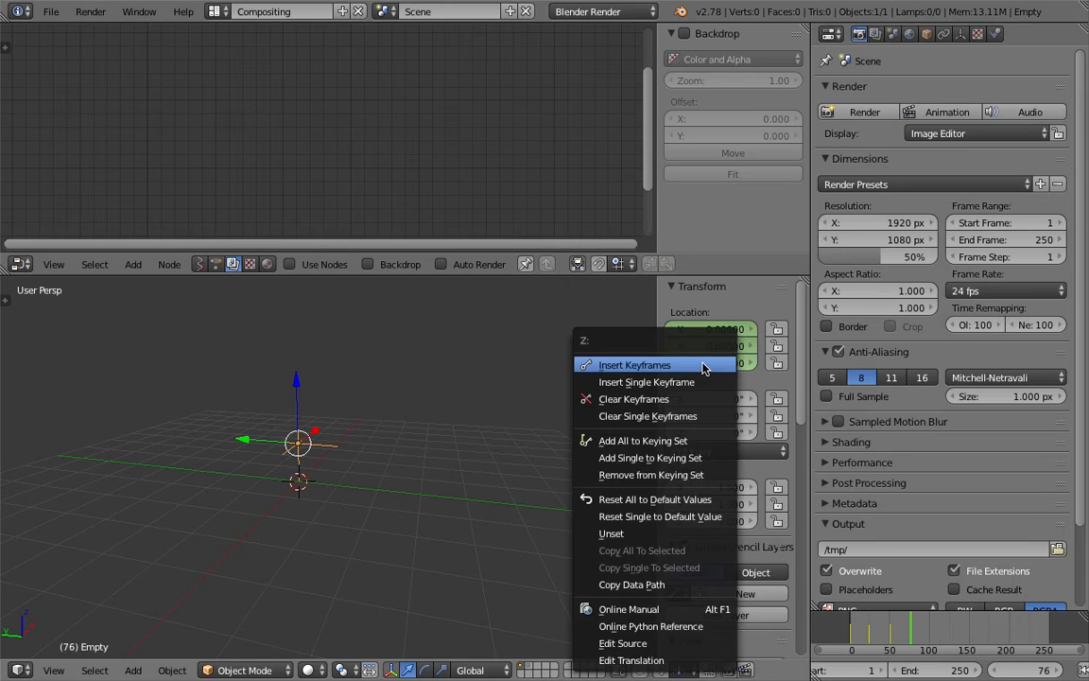
pyautogui.click(700, 368)
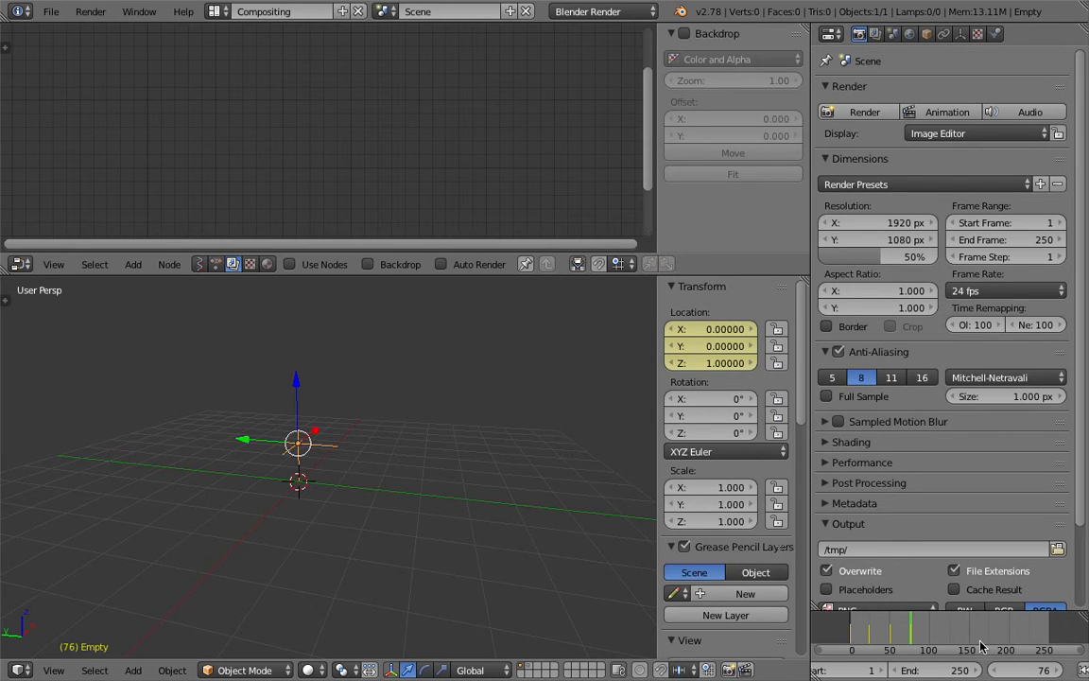
# At frame 101, set the Z location to 0 and keyframe the location
pyautogui.click(931, 636)
pyautogui.click(695, 364)
pyautogui.write('0')
pyautogui.press('Return')
pyautogui.rightClick(667, 328)
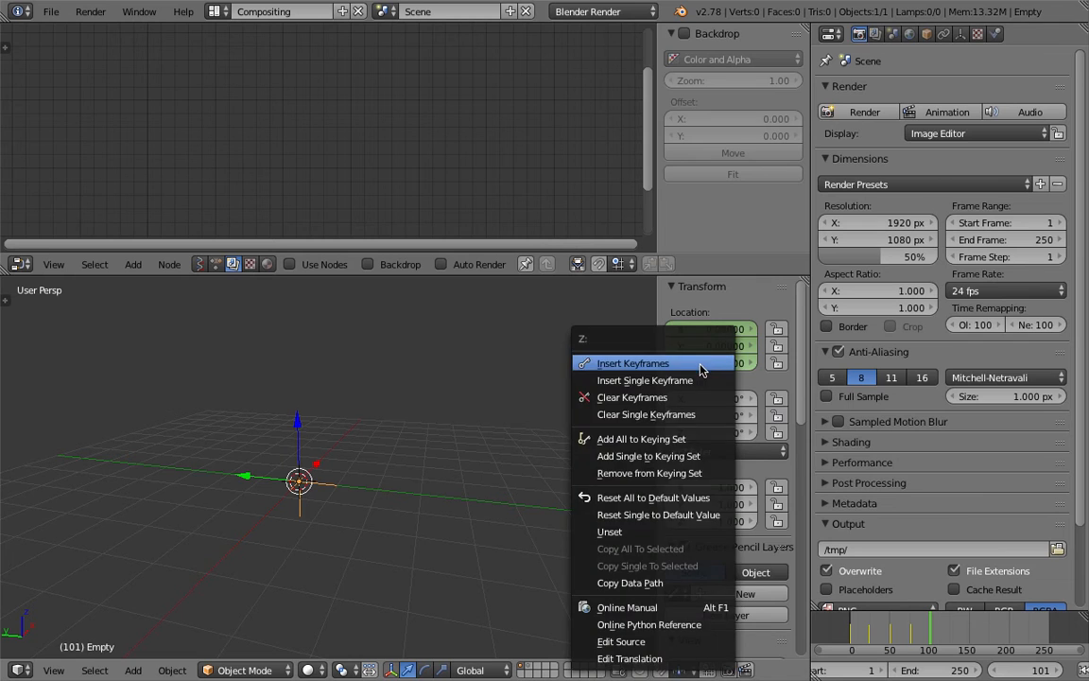
pyautogui.click(662, 329)
# At frame 129, insert another location keyframe on the empty
pyautogui.click(952, 651)
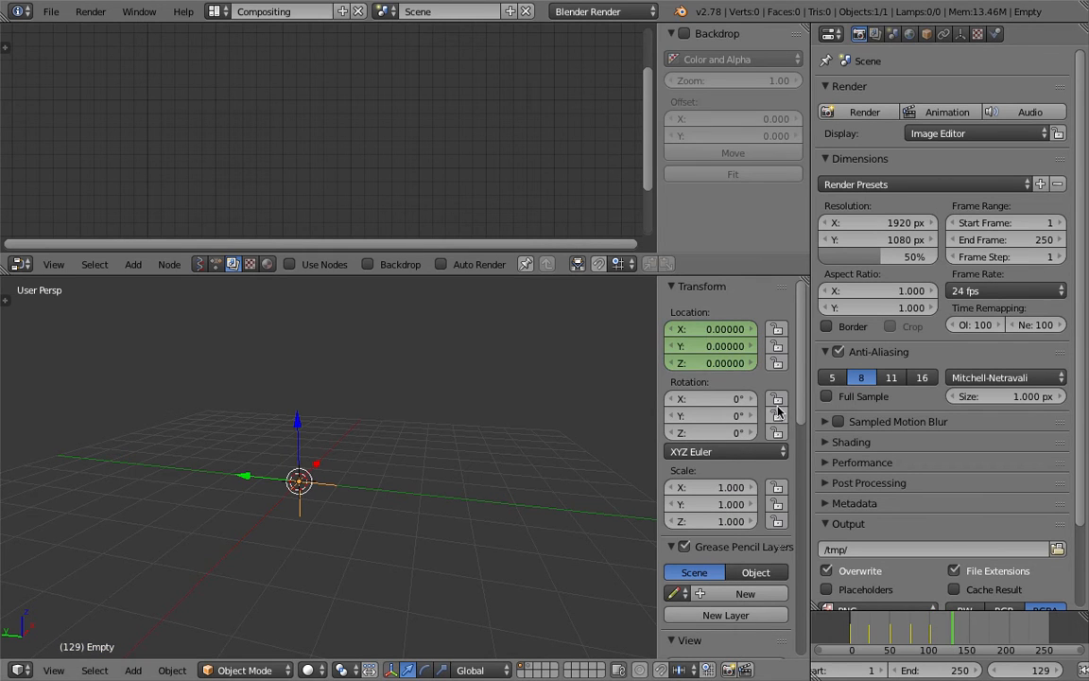
pyautogui.rightClick(724, 354)
pyautogui.click(718, 356)
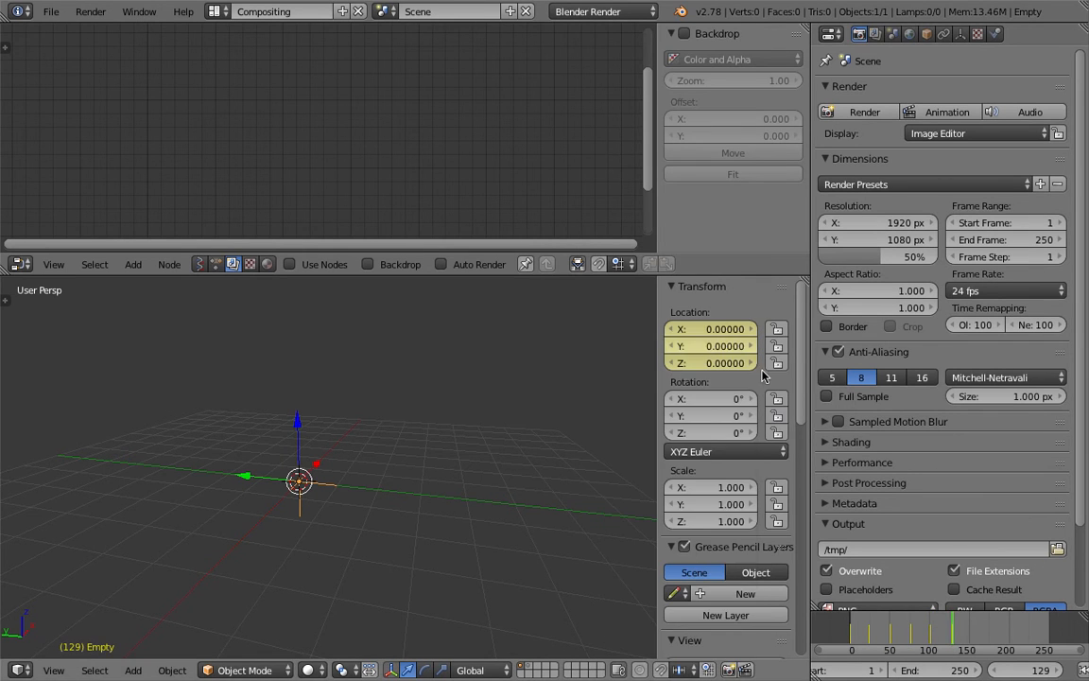
# Scrub the timeline to preview the empty's up-and-down motion
pyautogui.click(865, 631)
pyautogui.moveTo(865, 630); pyautogui.dragTo(971, 627)
pyautogui.moveTo(391, 425); pyautogui.dragTo(358, 431, button='middle')
# Save the file on the Desktop as fcurve_test_001
pyautogui.hotkey('ctrl', 's')
pyautogui.click(351, 82)
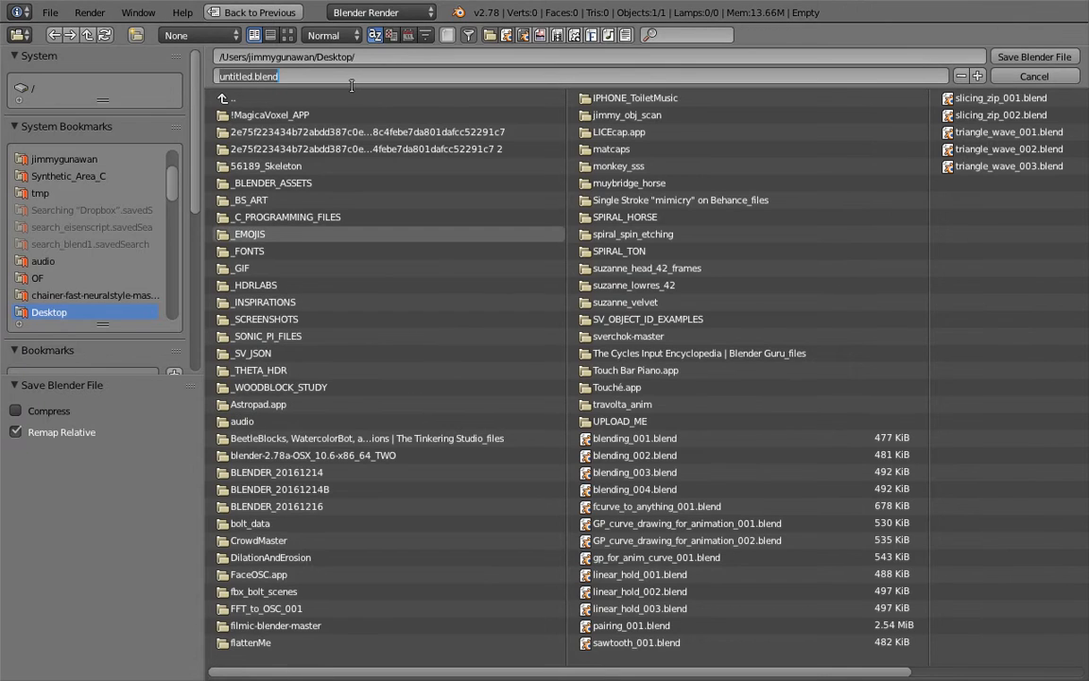
pyautogui.write('f')
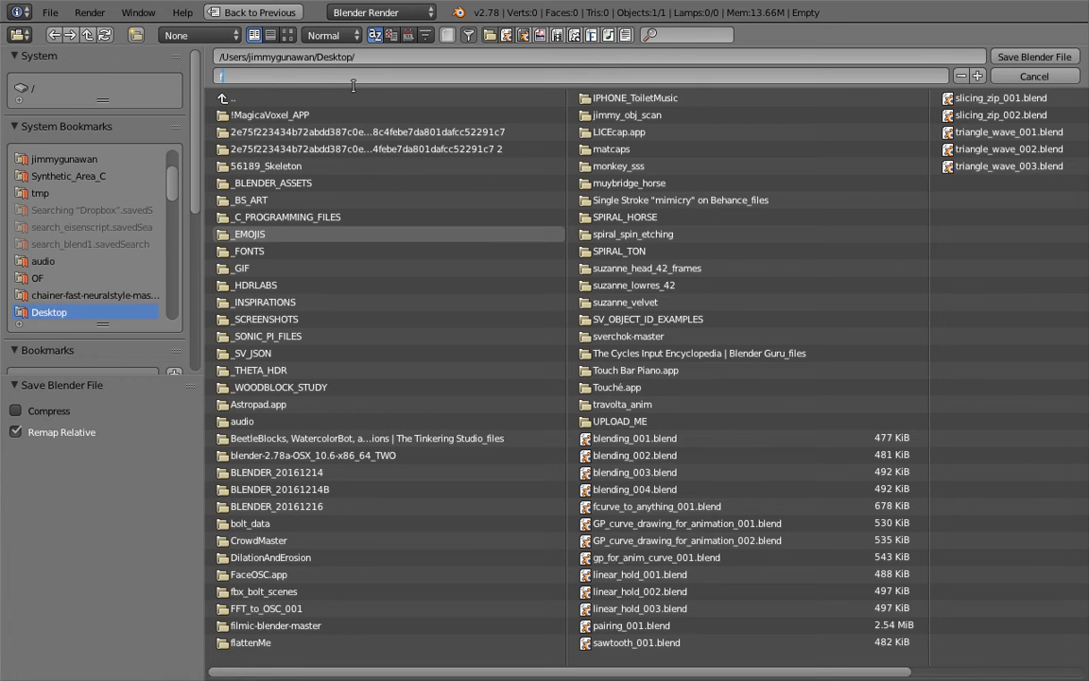
pyautogui.write('curve_test_001')
pyautogui.press('Return')
pyautogui.click(1002, 57)
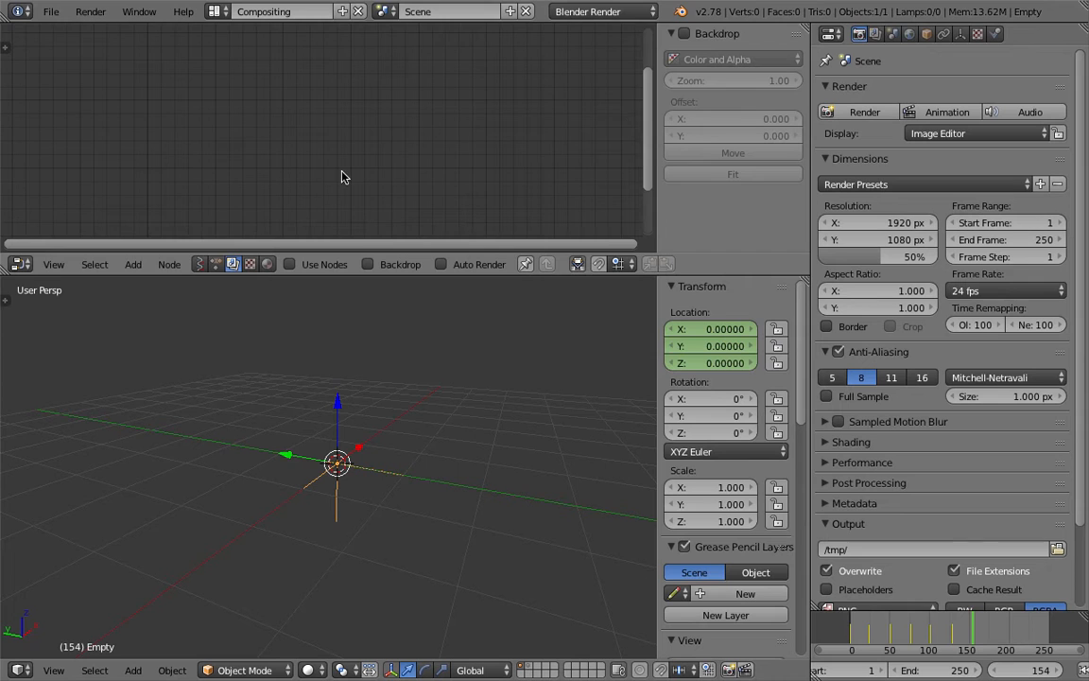
# Switch to the Animation screen layout and widen the Dope Sheet area
pyautogui.click(214, 11)
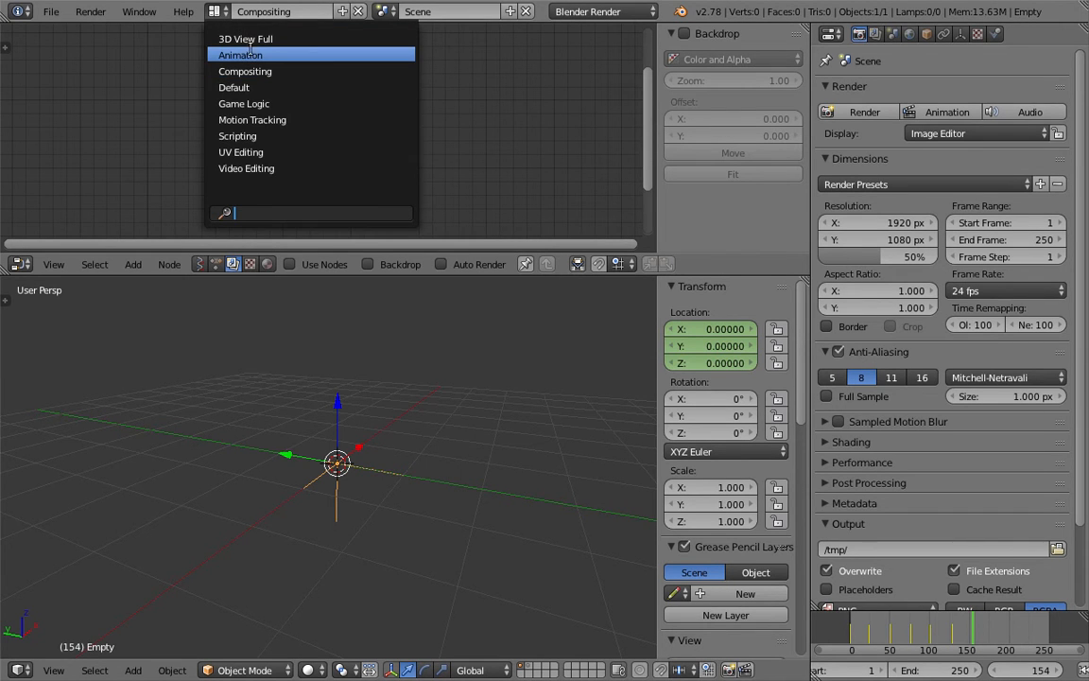
pyautogui.click(236, 55)
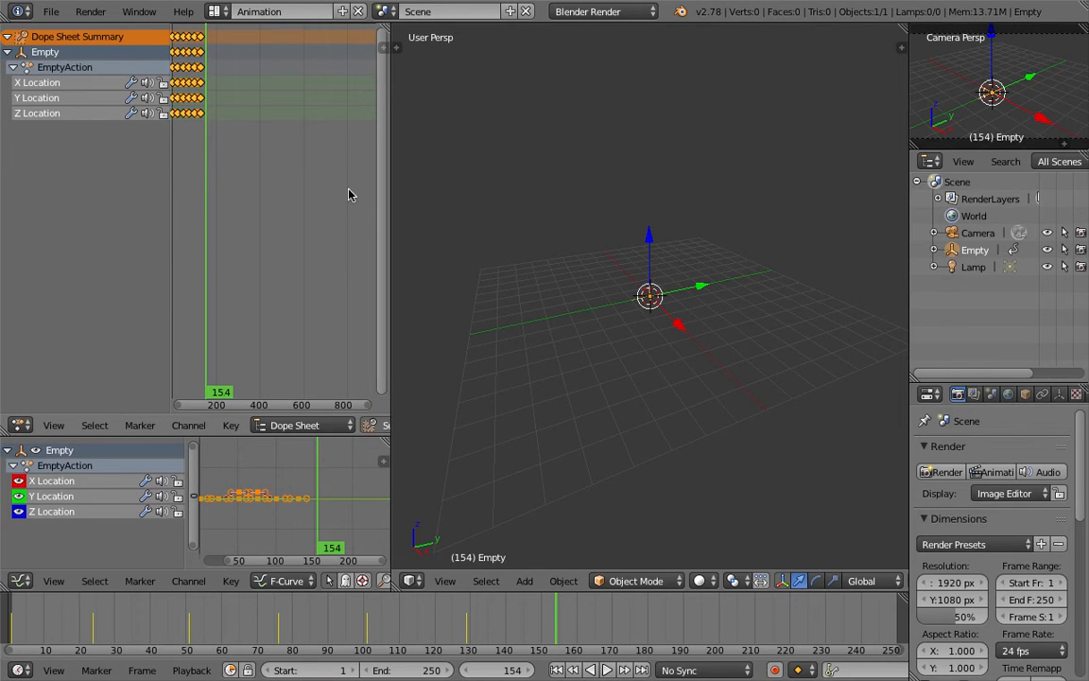
pyautogui.scroll(8, 322, 201)
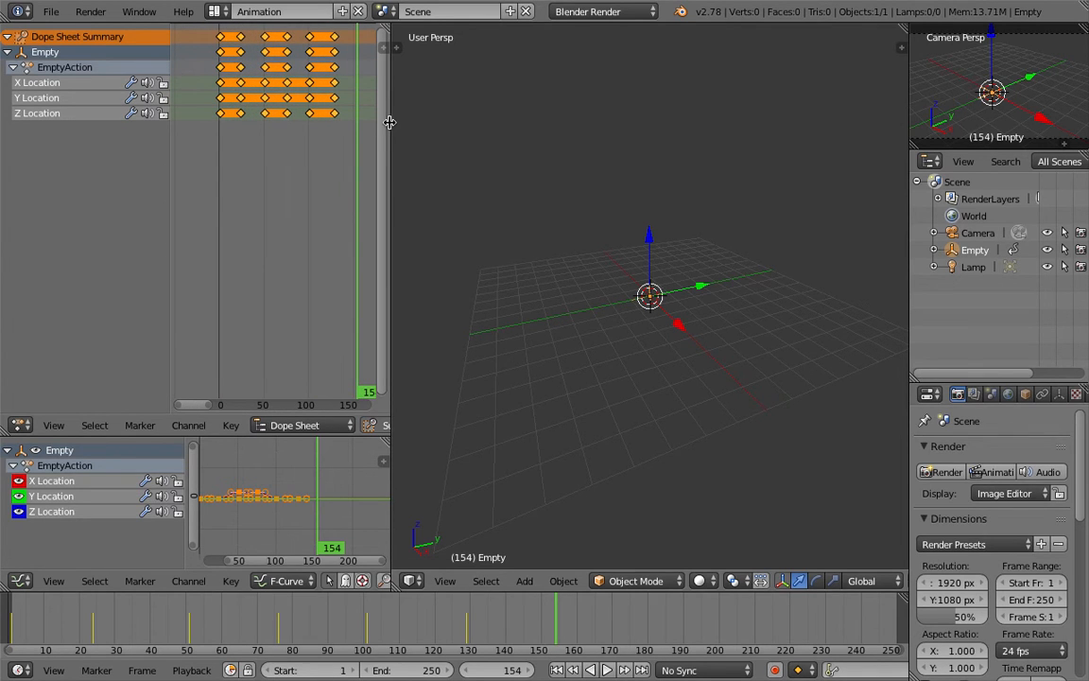
pyautogui.moveTo(389, 119); pyautogui.dragTo(448, 119)
pyautogui.rightClick(234, 83)
pyautogui.keyDown('shift'); pyautogui.rightClick(261, 82); pyautogui.keyUp('shift')
pyautogui.keyDown('shift'); pyautogui.rightClick(295, 83); pyautogui.keyUp('shift')
pyautogui.keyDown('shift'); pyautogui.rightClick(321, 83); pyautogui.keyUp('shift')
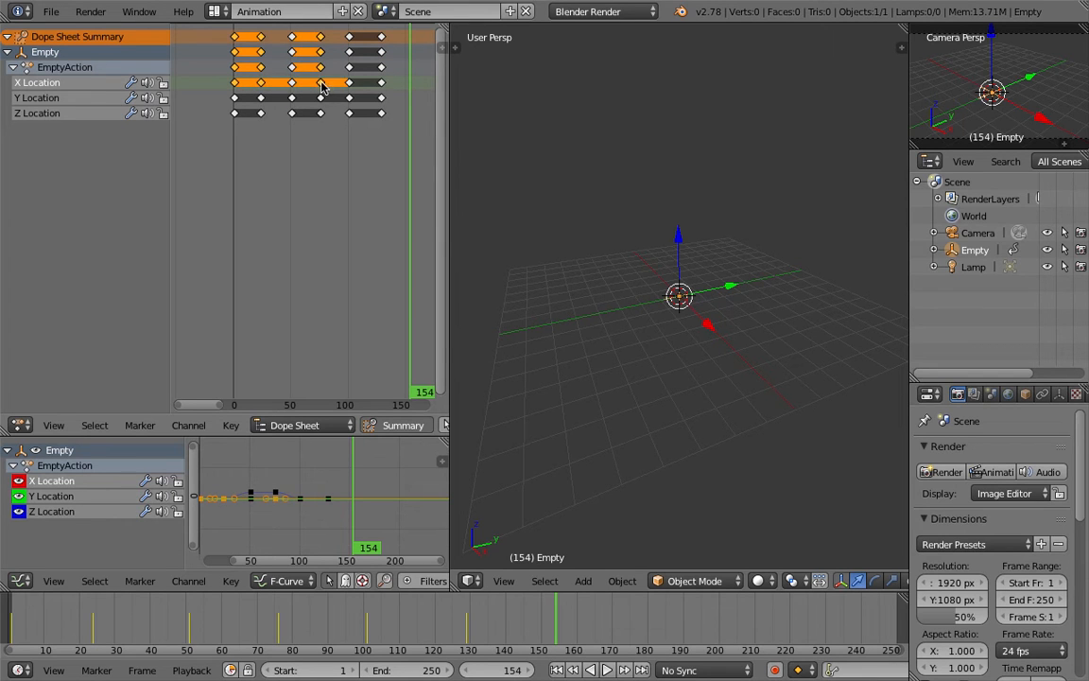
pyautogui.keyDown('shift'); pyautogui.rightClick(350, 84); pyautogui.keyUp('shift')
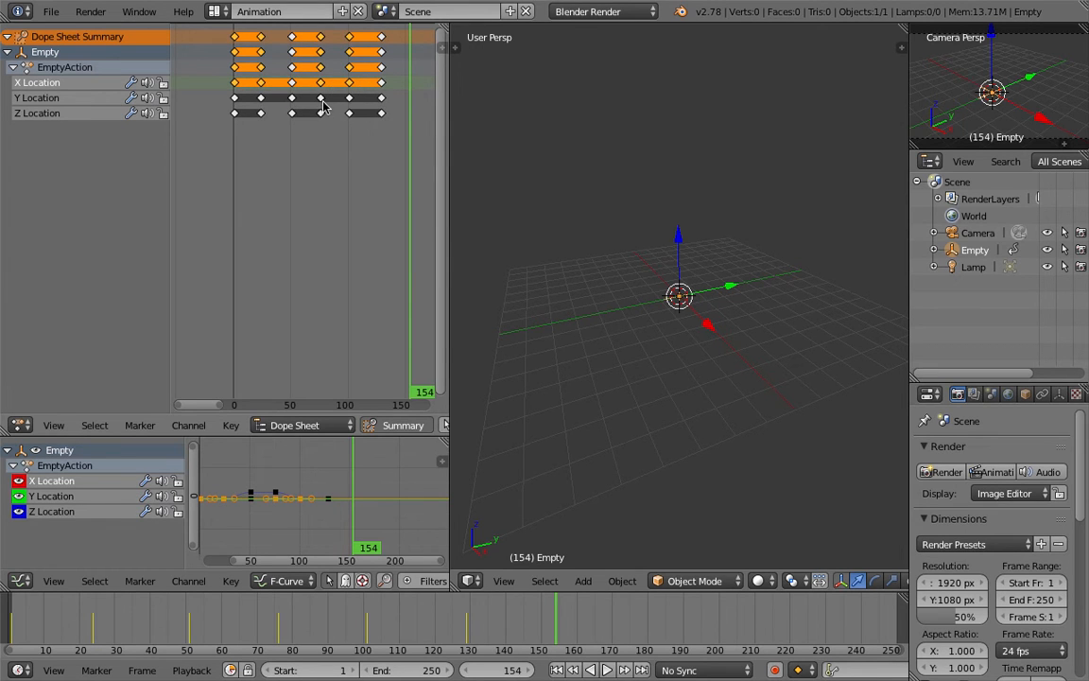
pyautogui.press('g')
pyautogui.press('Escape')
# Enlarge the Graph Editor area by resizing its borders
pyautogui.moveTo(284, 433); pyautogui.dragTo(284, 212)
pyautogui.moveTo(449, 295); pyautogui.dragTo(613, 303)
pyautogui.moveTo(311, 313); pyautogui.dragTo(388, 300, button='middle')
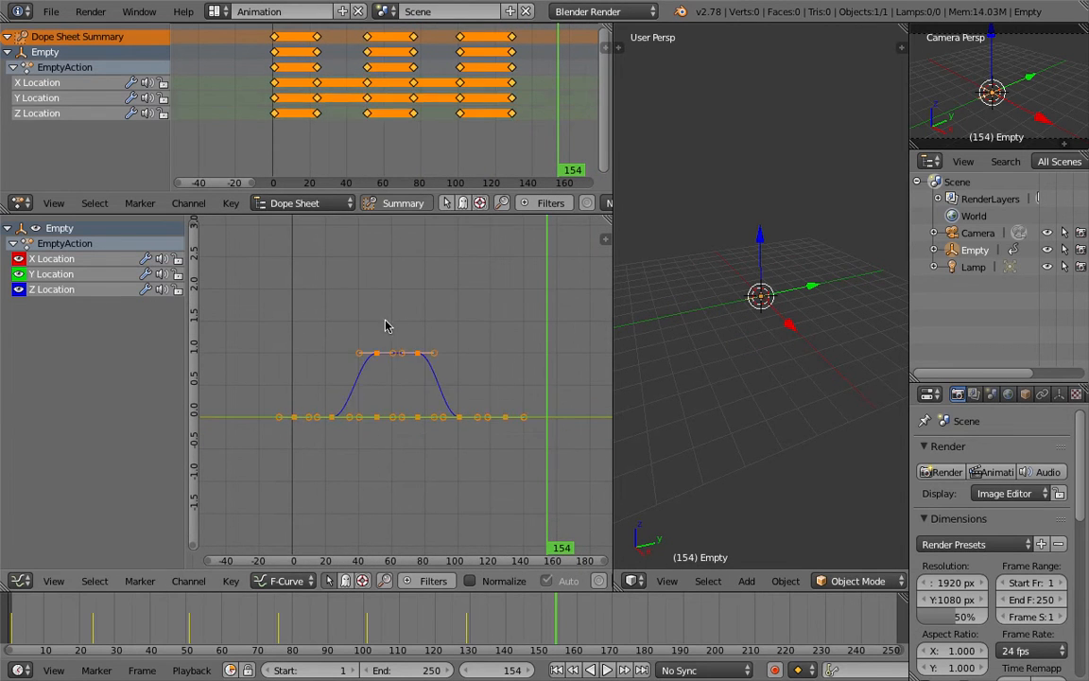
# Select the Z Location channel and turn on Only Selected Curve Keyframes in the Graph Editor view options
pyautogui.press('a')
pyautogui.click(70, 291)
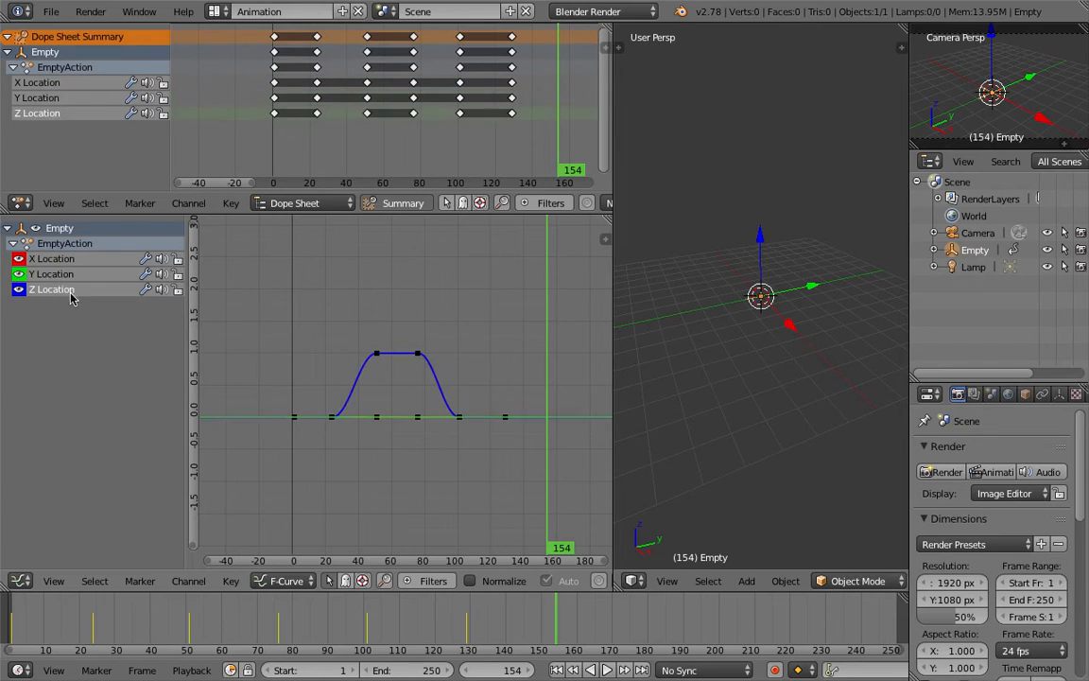
pyautogui.click(54, 582)
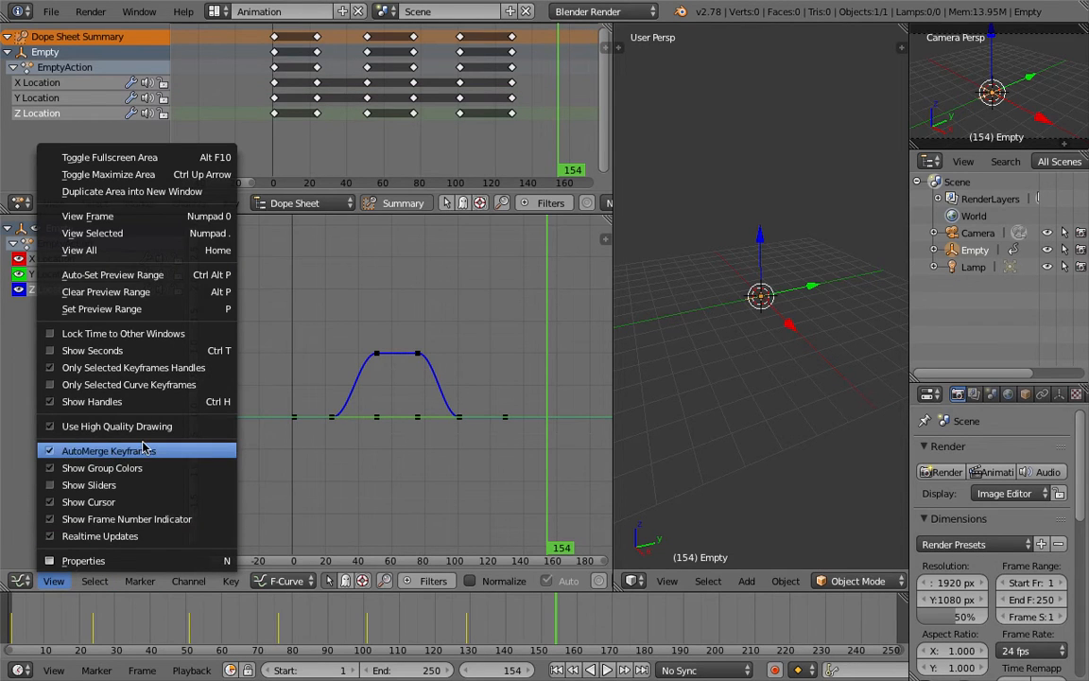
pyautogui.click(126, 385)
# Delete the X Location and Y Location curves' keyframes, leaving the Z Location channel selected
pyautogui.click(60, 259)
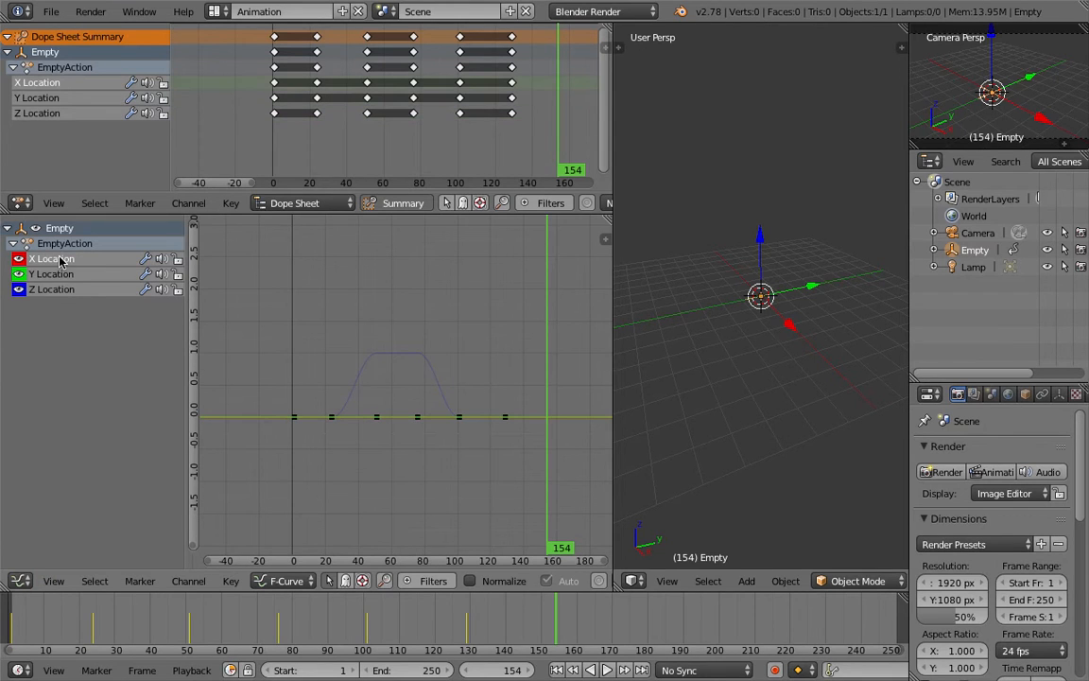
pyautogui.click(62, 274)
pyautogui.click(60, 259)
pyautogui.click(312, 340)
pyautogui.press('a')
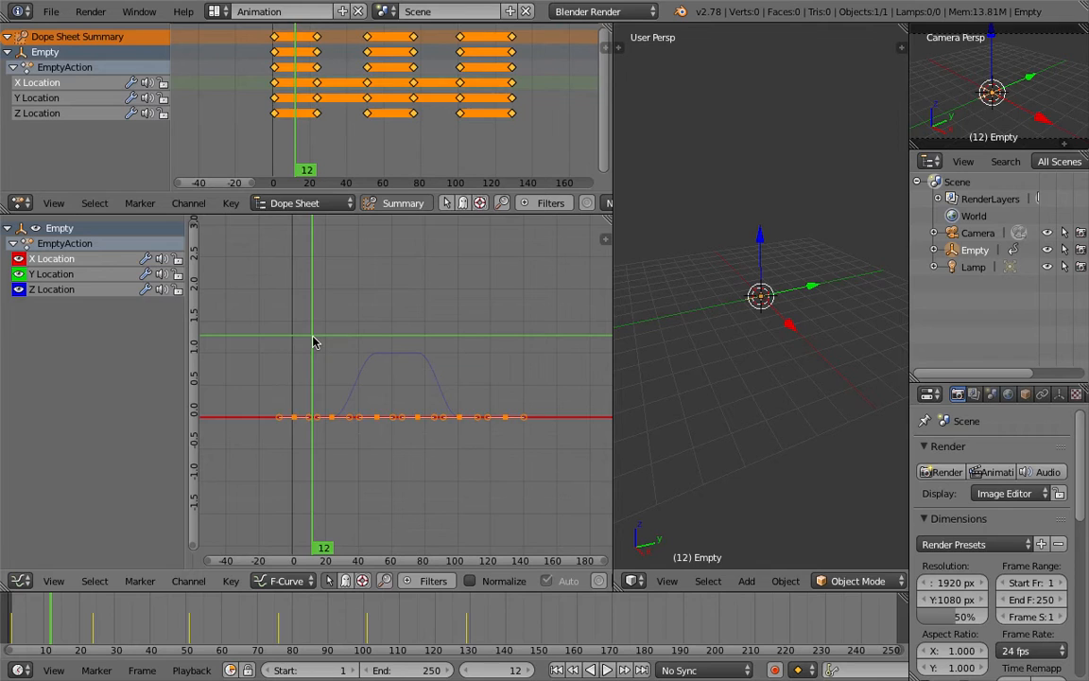
pyautogui.press('Delete')
pyautogui.click(79, 259)
pyautogui.click(316, 301)
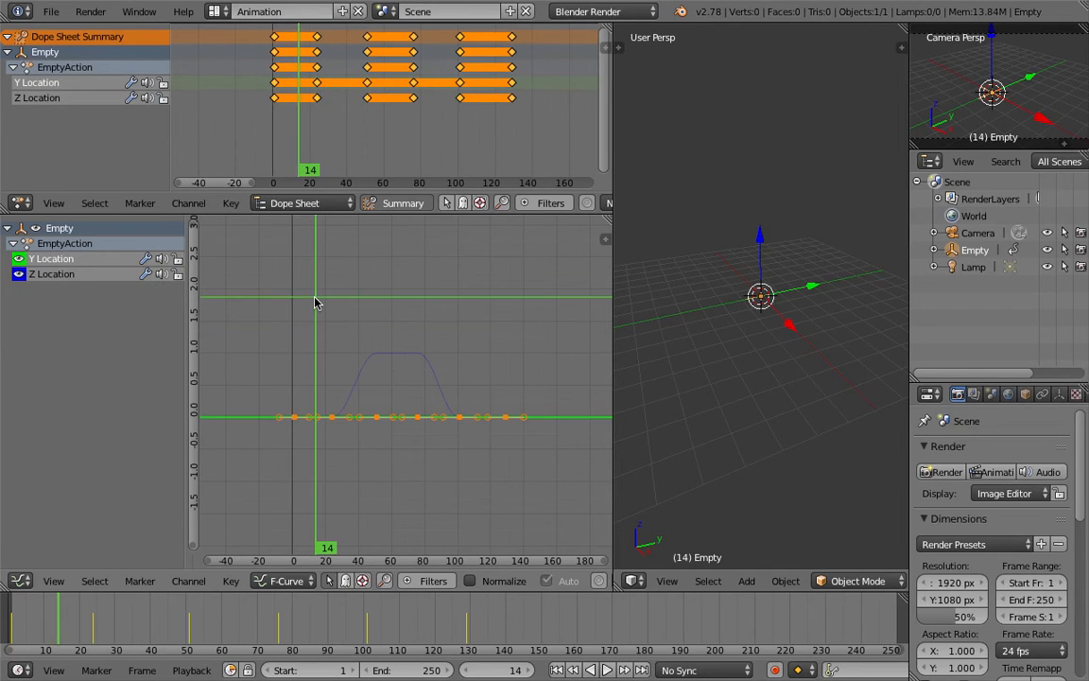
pyautogui.press('Delete')
pyautogui.click(78, 264)
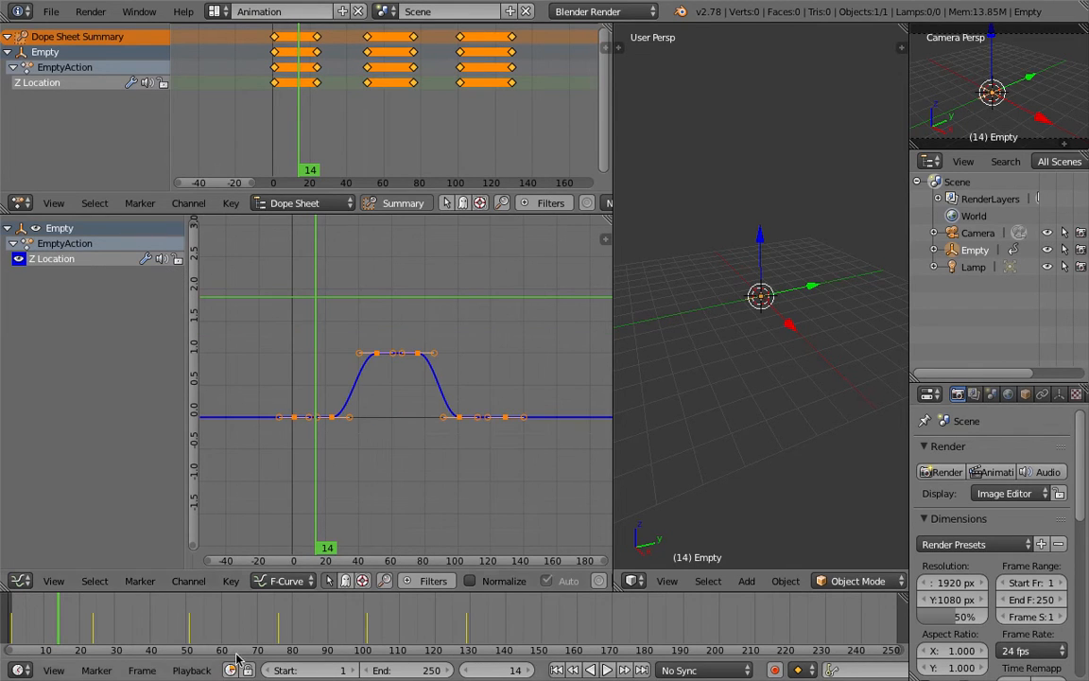
# Play and scrub the animation to preview the Z motion
pyautogui.hotkey('alt', 'a')
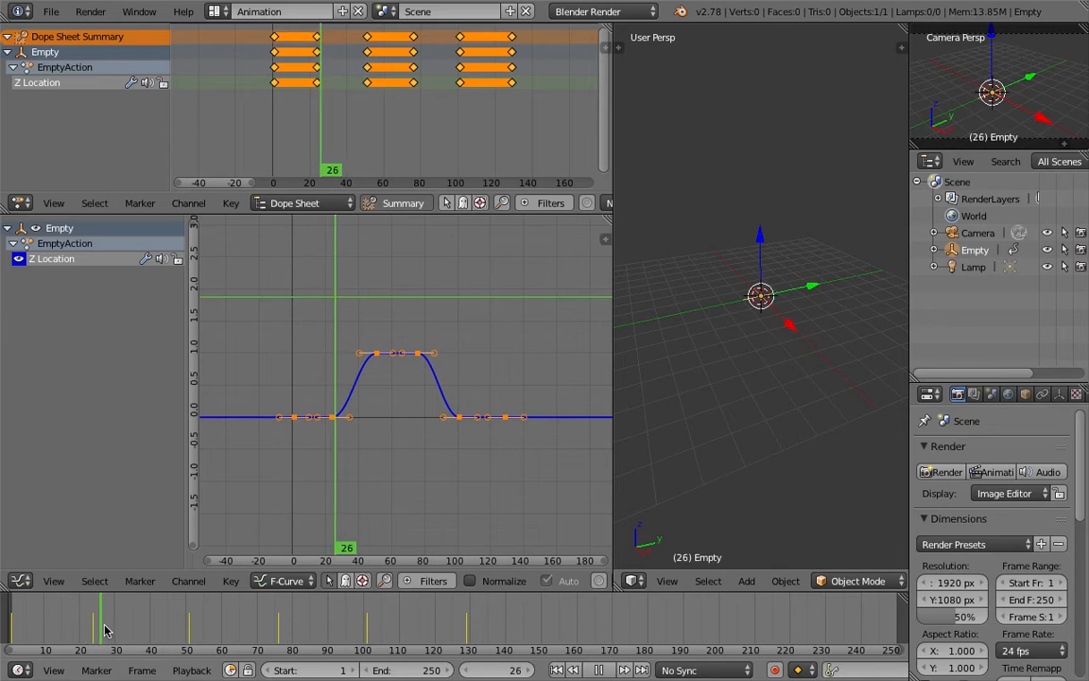
pyautogui.hotkey('alt', 'a')
pyautogui.moveTo(139, 619); pyautogui.dragTo(94, 602)
# Select all Z Location keyframes and set their interpolation mode to Linear
pyautogui.press('a')
pyautogui.press('a')
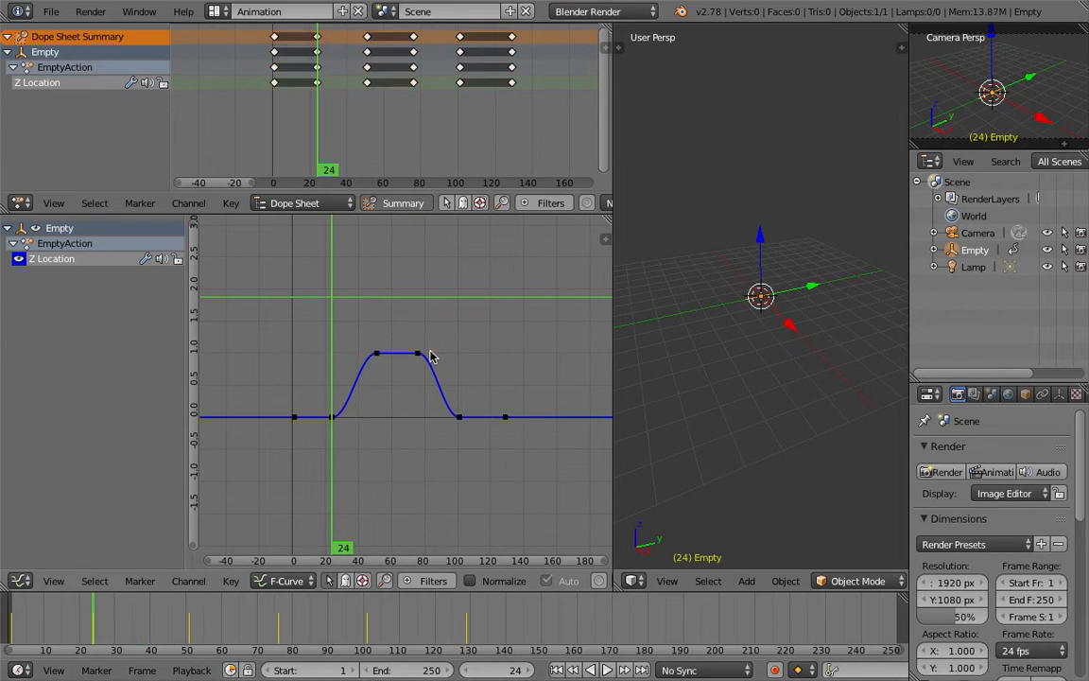
pyautogui.click(242, 579)
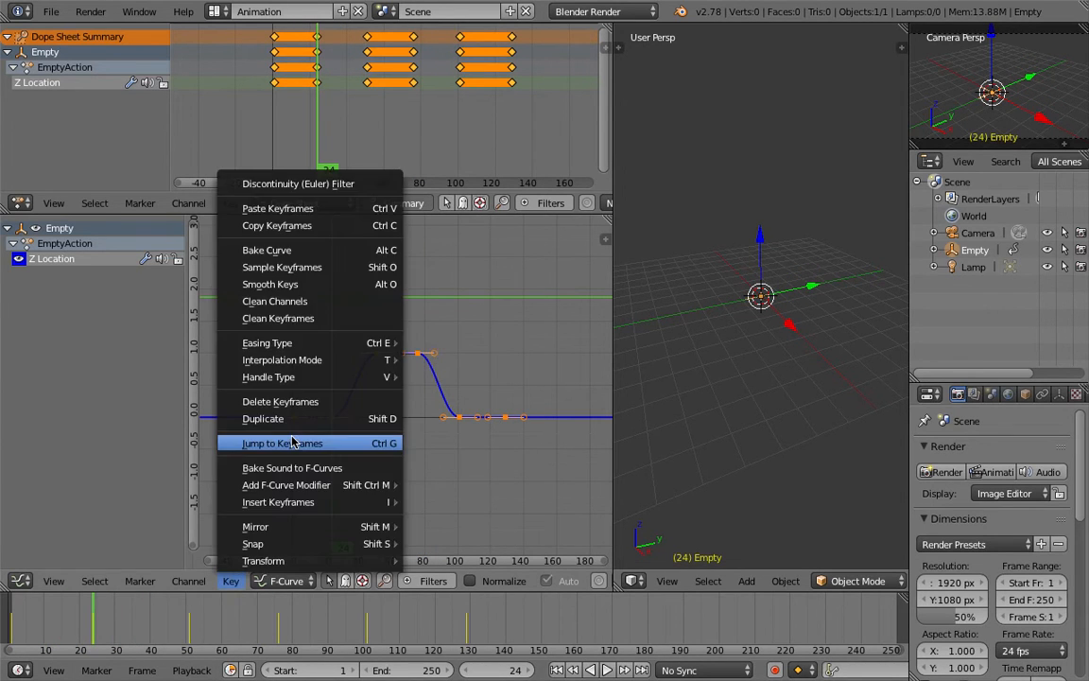
pyautogui.moveTo(333, 379)
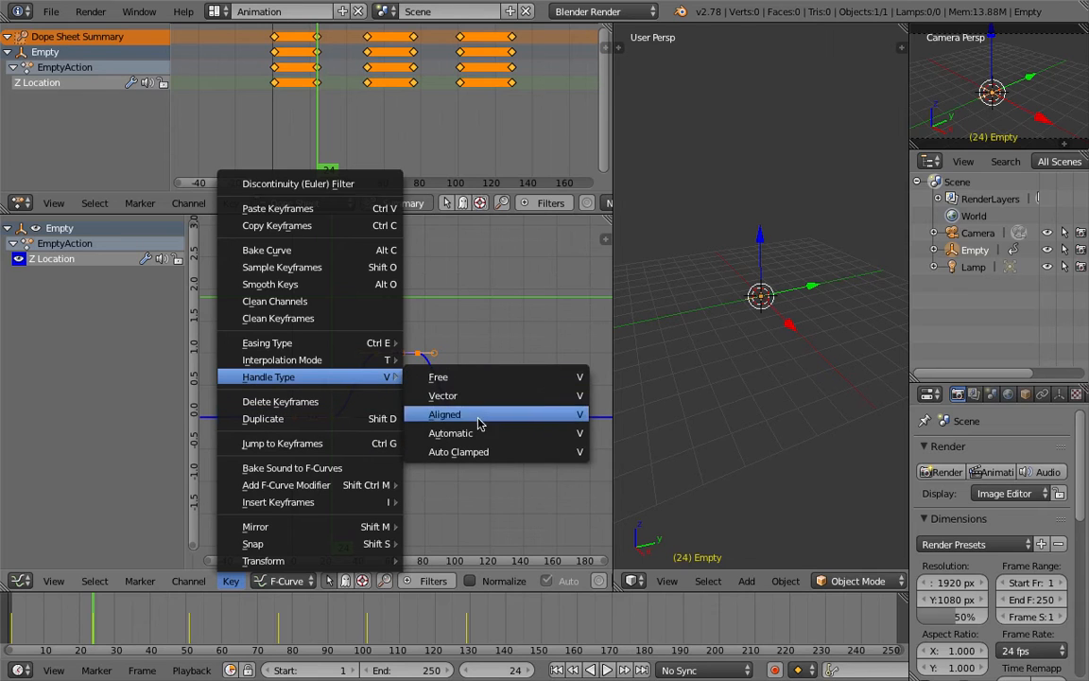
pyautogui.moveTo(381, 360)
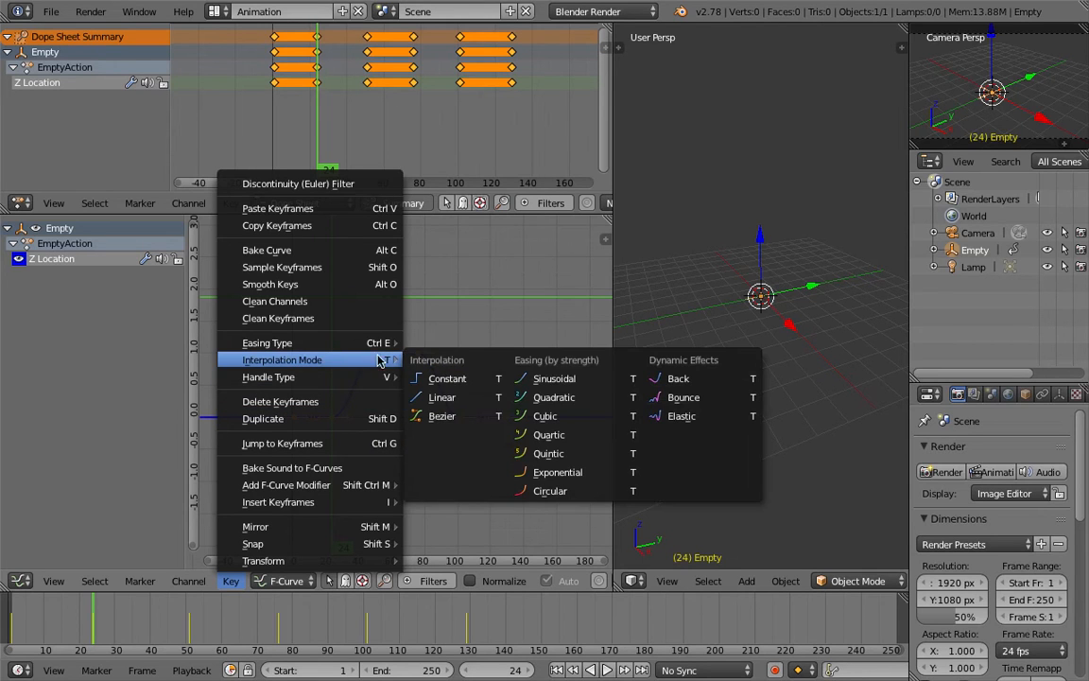
pyautogui.click(441, 398)
# Play and scrub the timeline to preview the linear motion
pyautogui.hotkey('alt', 'a')
pyautogui.moveTo(163, 606); pyautogui.dragTo(271, 605)
# Select the keyframes after frame 74 and move them about 19 frames later
pyautogui.press('a')
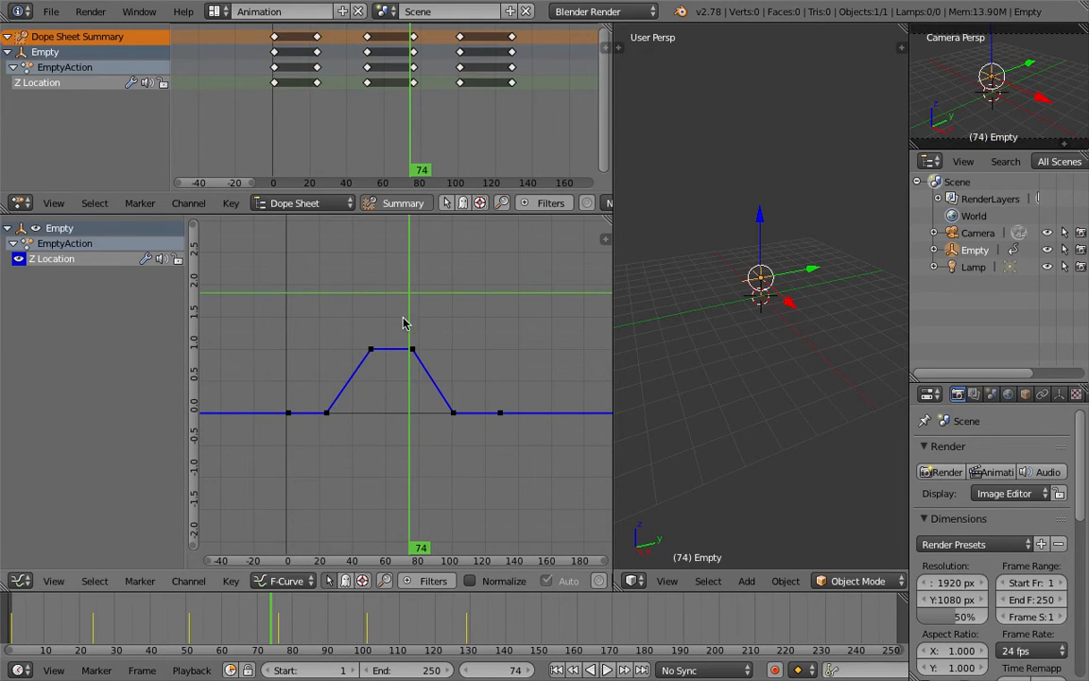
pyautogui.press(']')
pyautogui.press('g')
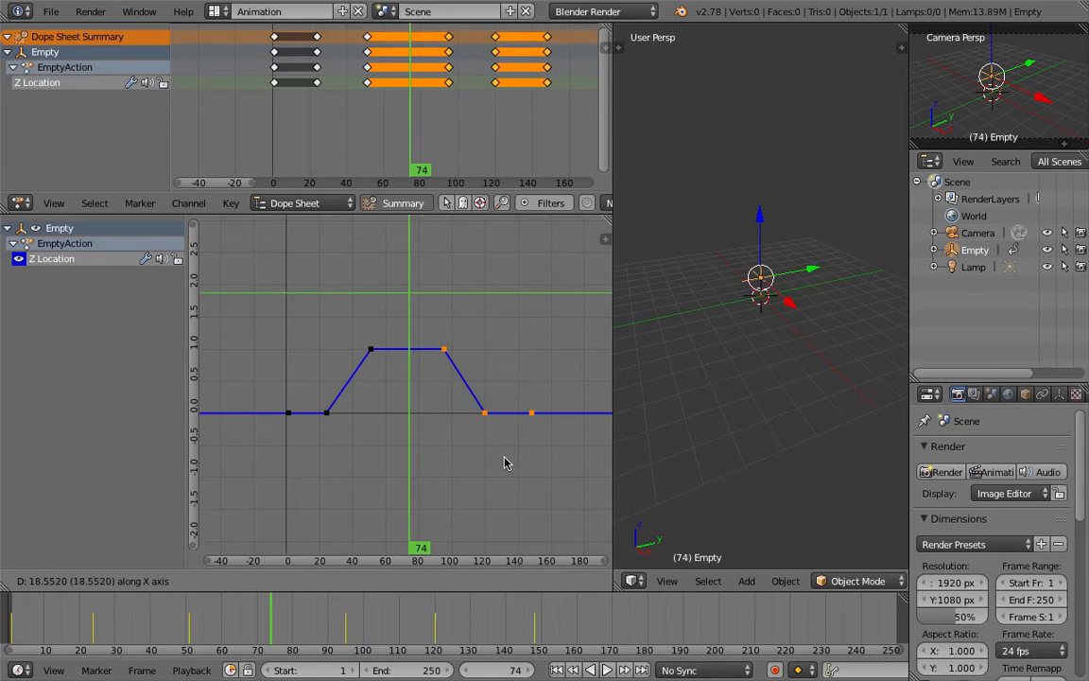
pyautogui.click(520, 463)
# Play back the animation from frame 0 to preview the adjusted wave
pyautogui.press('a')
pyautogui.press('a')
pyautogui.press('a')
pyautogui.click(235, 622)
pyautogui.hotkey('alt', 'a')
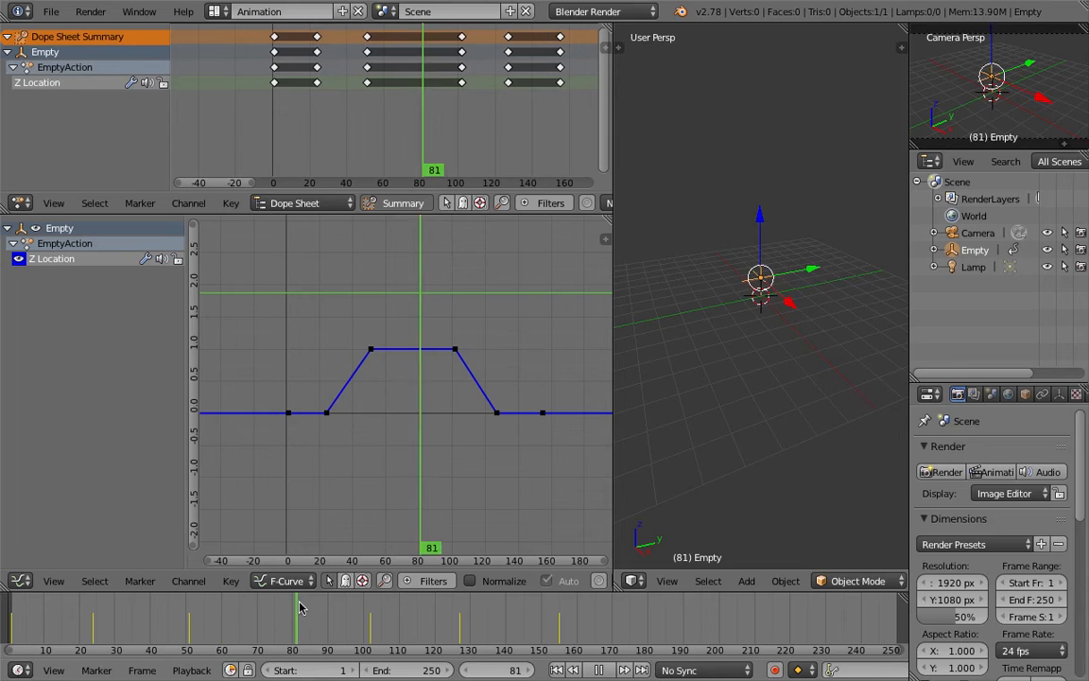
pyautogui.click(8, 612)
pyautogui.hotkey('alt', 'a')
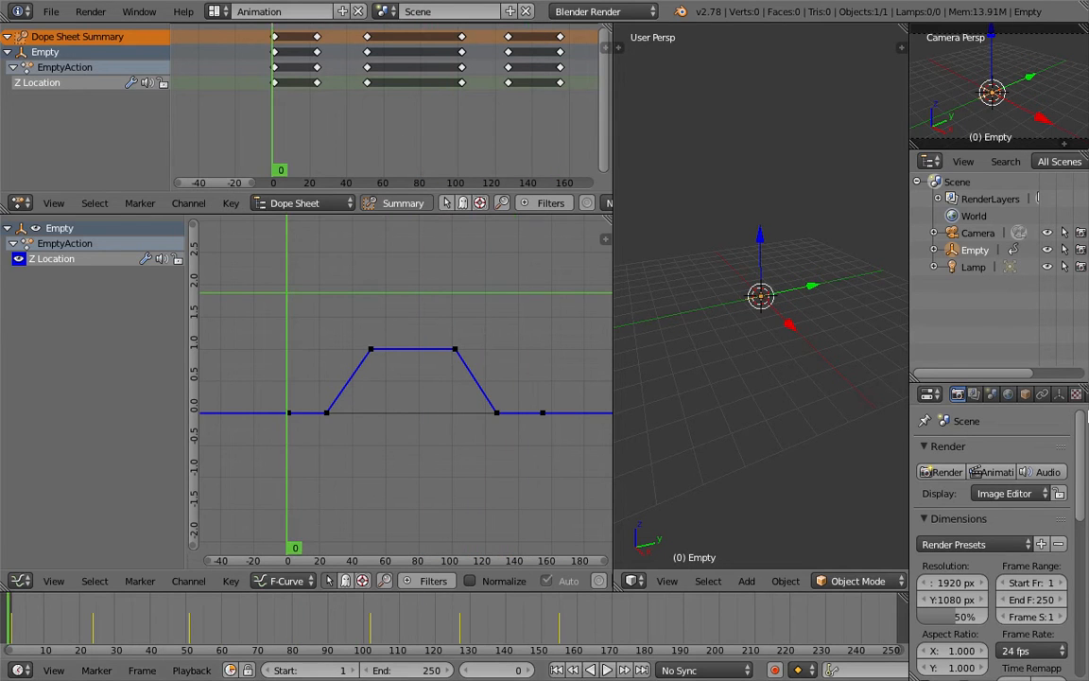
# Add a Cycles modifier to the Z Location curve
pyautogui.scroll(-3, 503, 295)
pyautogui.moveTo(503, 295); pyautogui.dragTo(426, 326, button='middle')
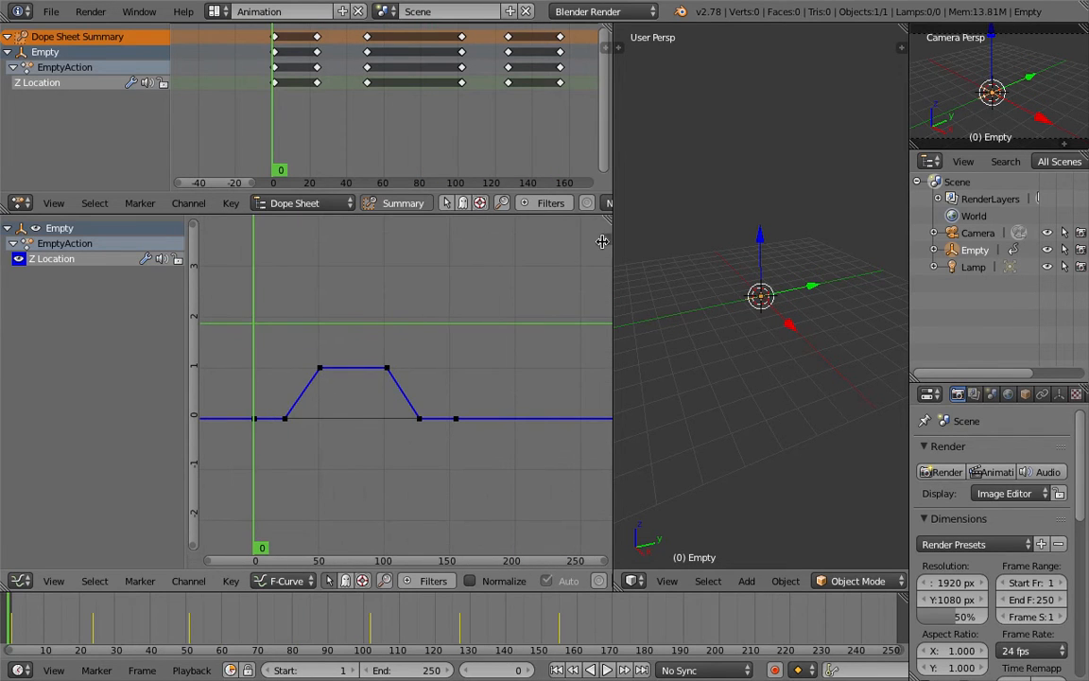
pyautogui.press('n')
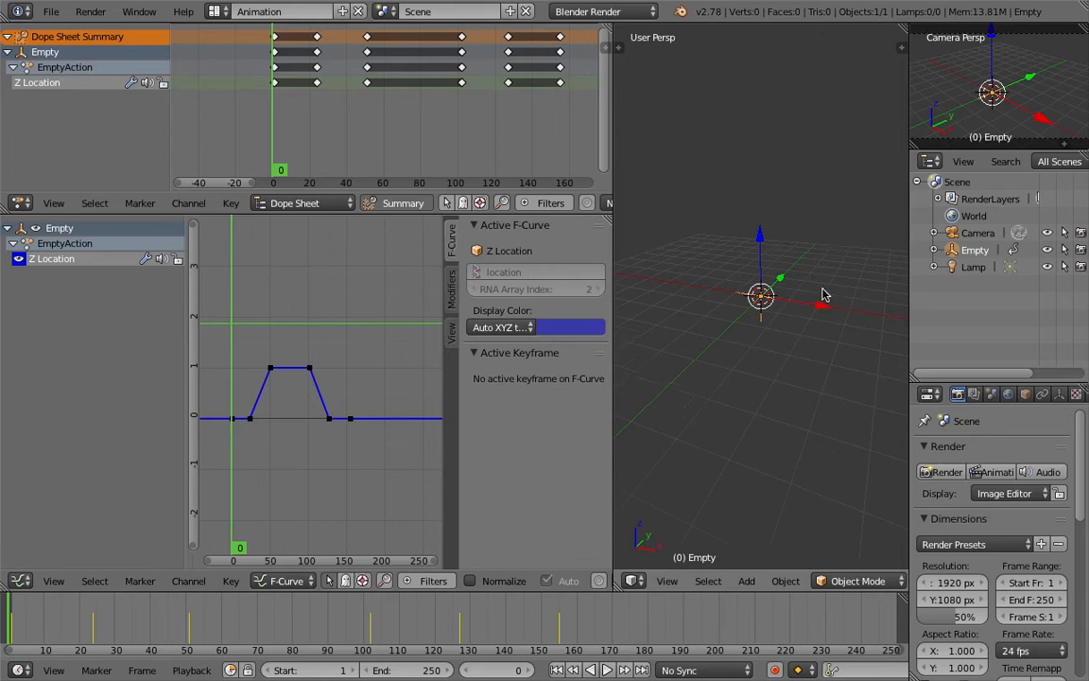
pyautogui.click(454, 305)
pyautogui.click(518, 251)
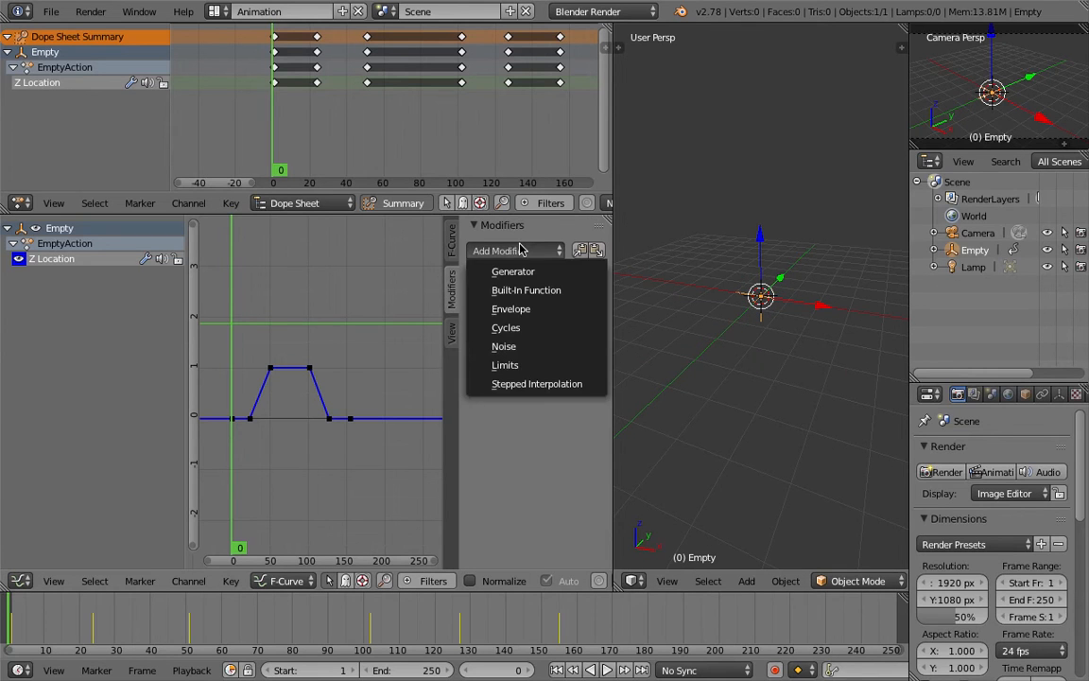
pyautogui.click(534, 328)
pyautogui.scroll(-3, 373, 416)
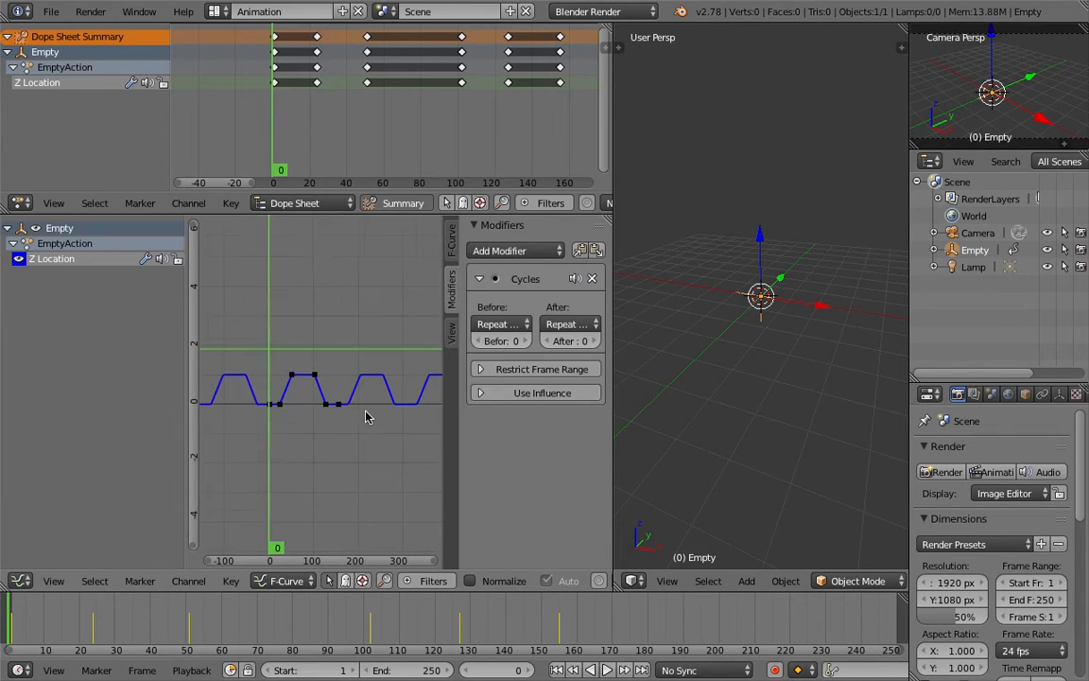
# Play and scrub the timeline to preview the repeating up-and-down motion
pyautogui.hotkey('alt', 'a')
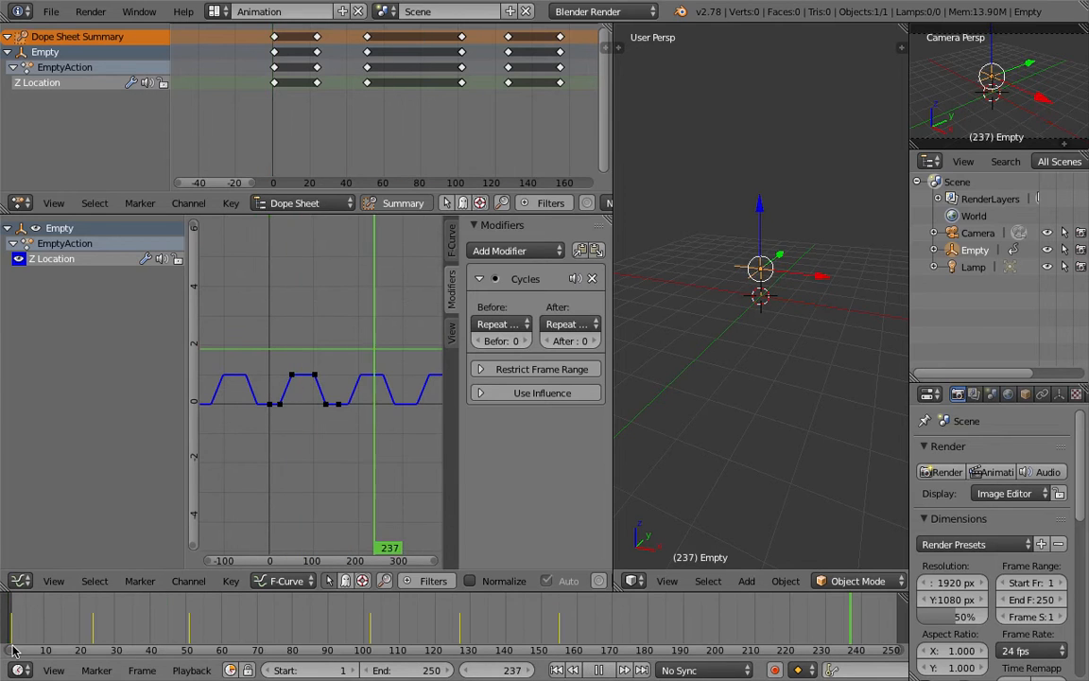
pyautogui.moveTo(225, 647); pyautogui.dragTo(87, 631)
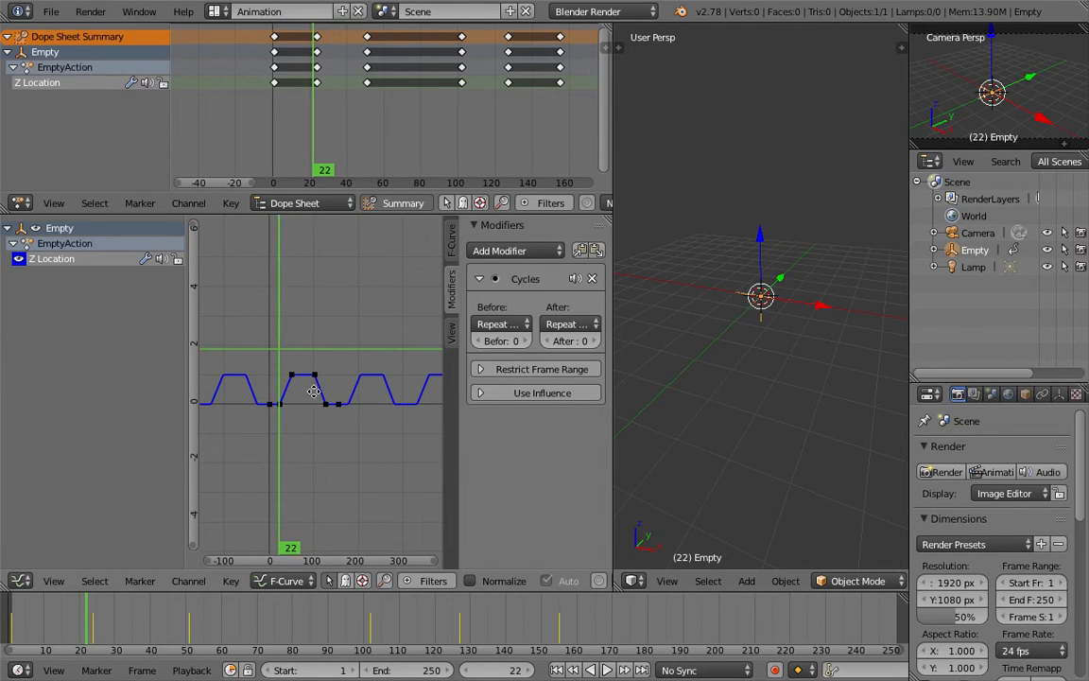
pyautogui.scroll(1, 312, 389)
pyautogui.moveTo(339, 395); pyautogui.dragTo(309, 386, button='middle')
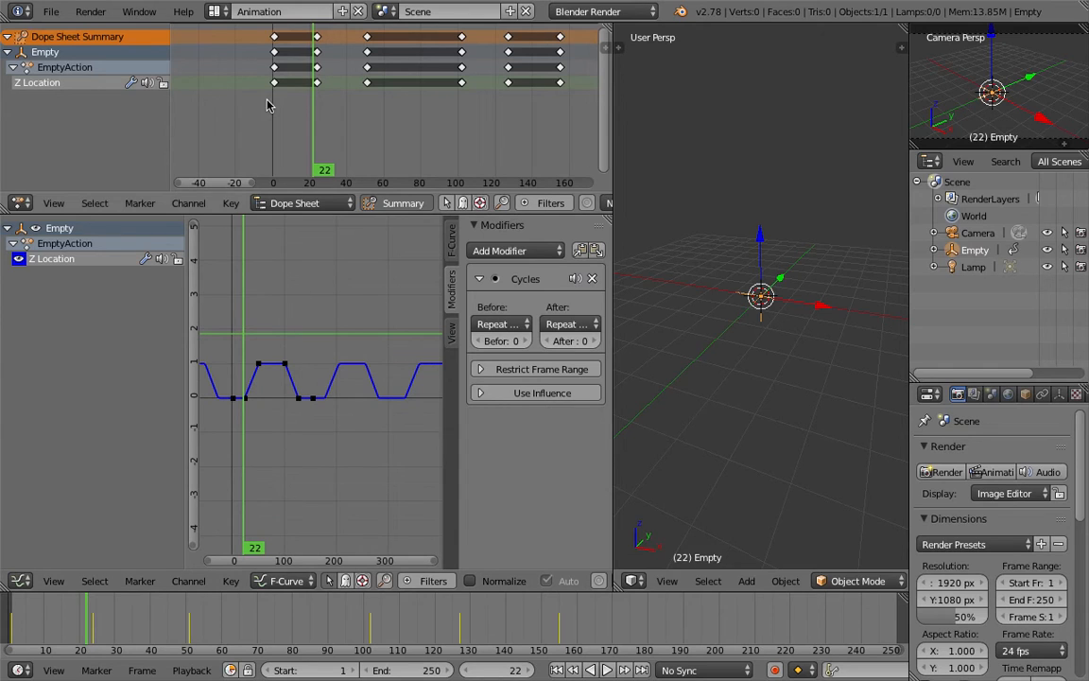
# Save the file
pyautogui.hotkey('ctrl', 's')
pyautogui.press('Return')
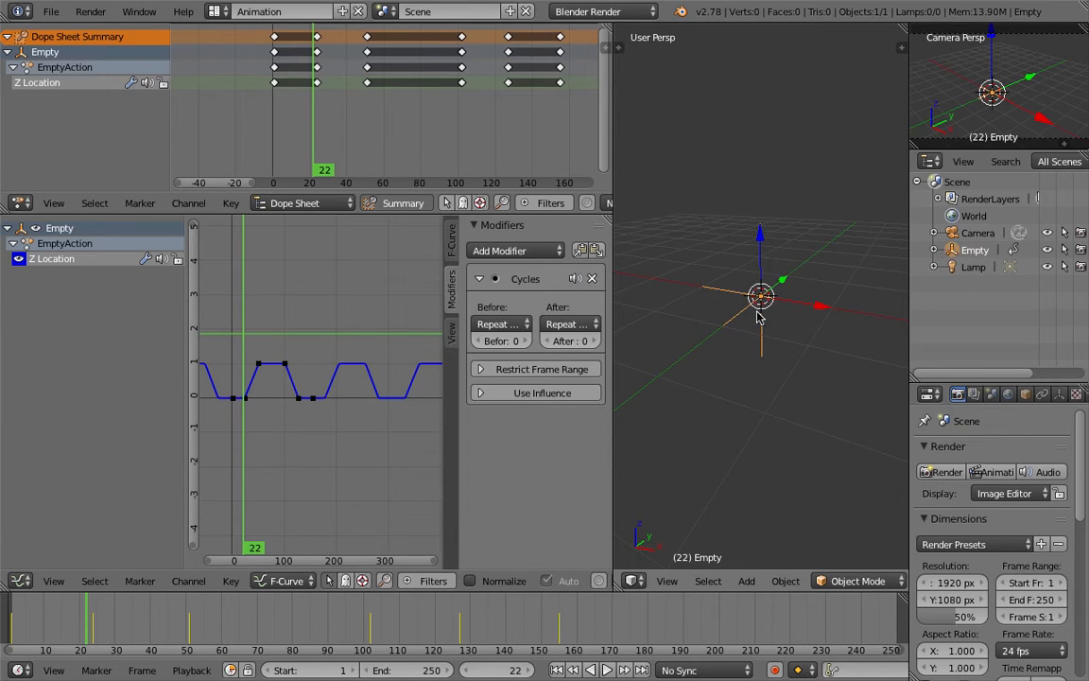
# Switch to the Compositing screen layout and resize its editor areas
pyautogui.click(257, 11)
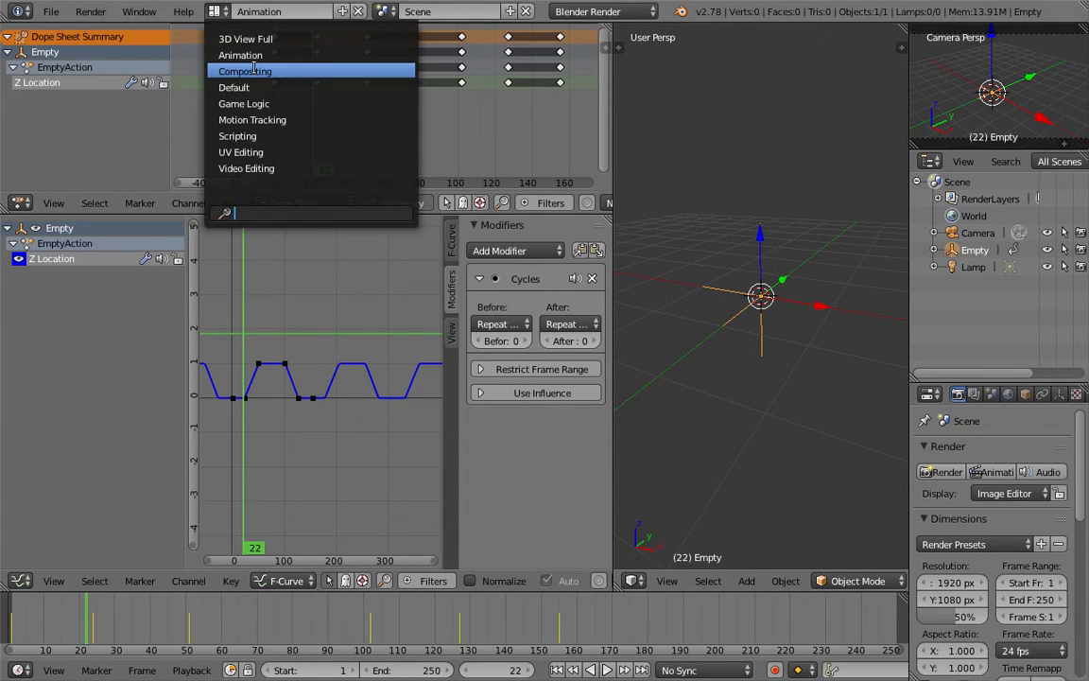
pyautogui.click(256, 71)
pyautogui.moveTo(352, 427); pyautogui.dragTo(383, 402, button='middle')
pyautogui.moveTo(436, 276); pyautogui.dragTo(438, 357)
pyautogui.moveTo(321, 513); pyautogui.dragTo(321, 527, button='middle')
pyautogui.moveTo(355, 464); pyautogui.dragTo(342, 551, button='middle')
pyautogui.moveTo(419, 475); pyautogui.dragTo(361, 469, button='middle')
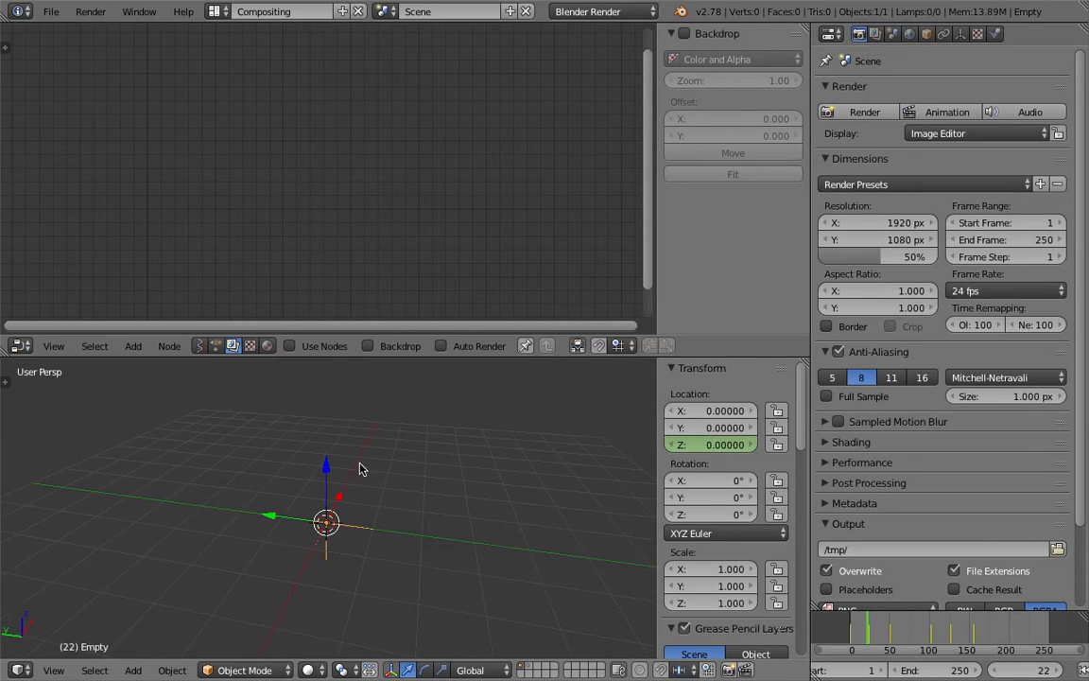
# Set the node editor to Sverchok Node Tree and create a new node tree
pyautogui.click(202, 348)
pyautogui.click(318, 347)
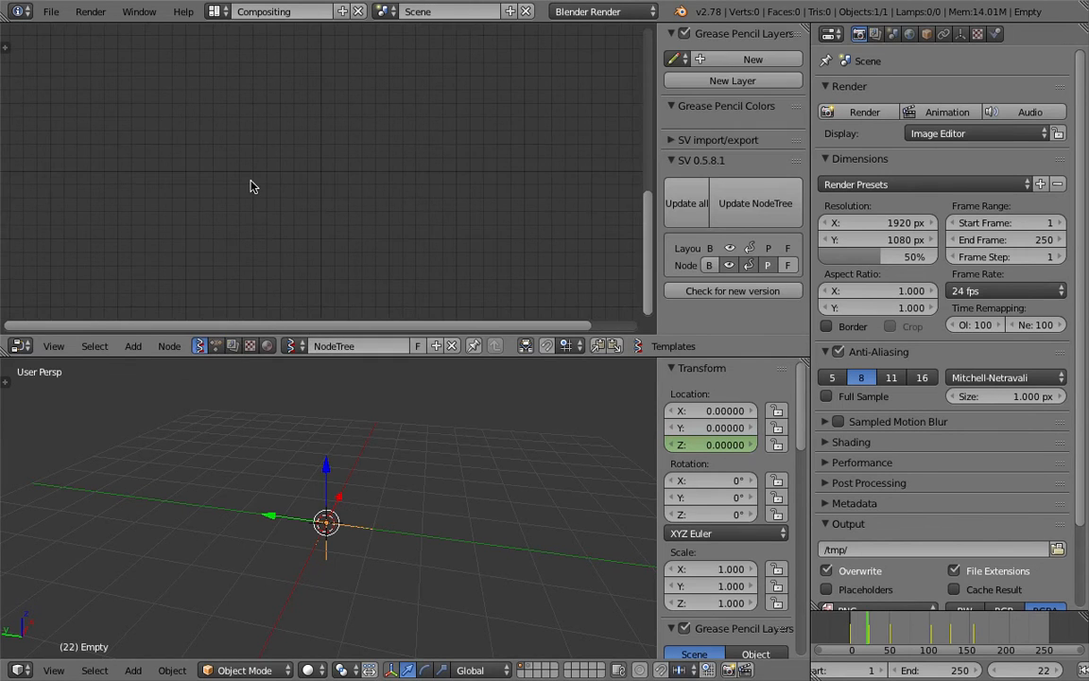
# Add an Objects in mk2 node to the Sverchok node tree and enlarge the node editor area
pyautogui.hotkey('shift', 'a')
pyautogui.click(251, 183)
pyautogui.write('obj')
pyautogui.press('Down')
pyautogui.press('Return')
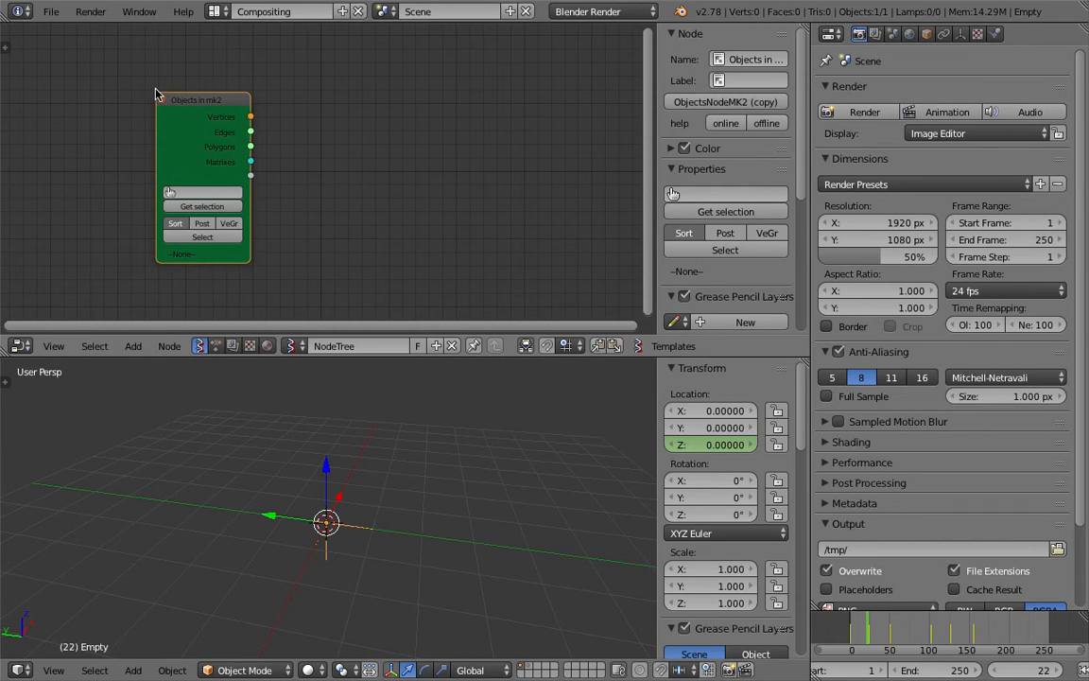
pyautogui.click(184, 168)
pyautogui.scroll(1, 301, 166)
pyautogui.moveTo(301, 167); pyautogui.dragTo(303, 160, button='middle')
pyautogui.press('n')
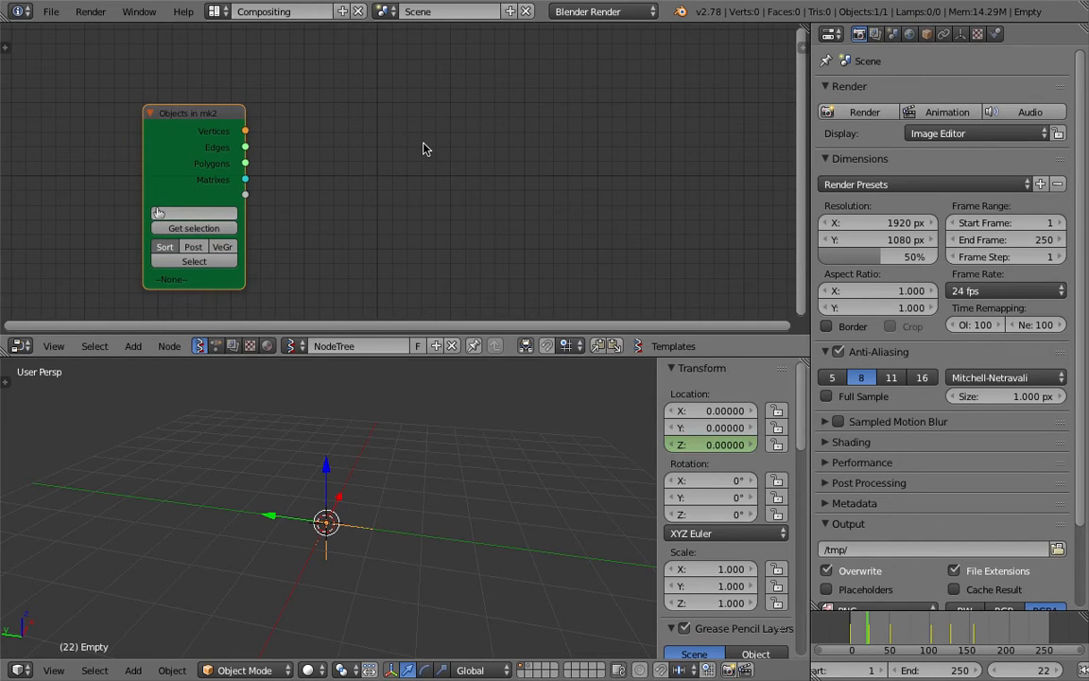
pyautogui.moveTo(424, 144); pyautogui.dragTo(385, 153, button='middle')
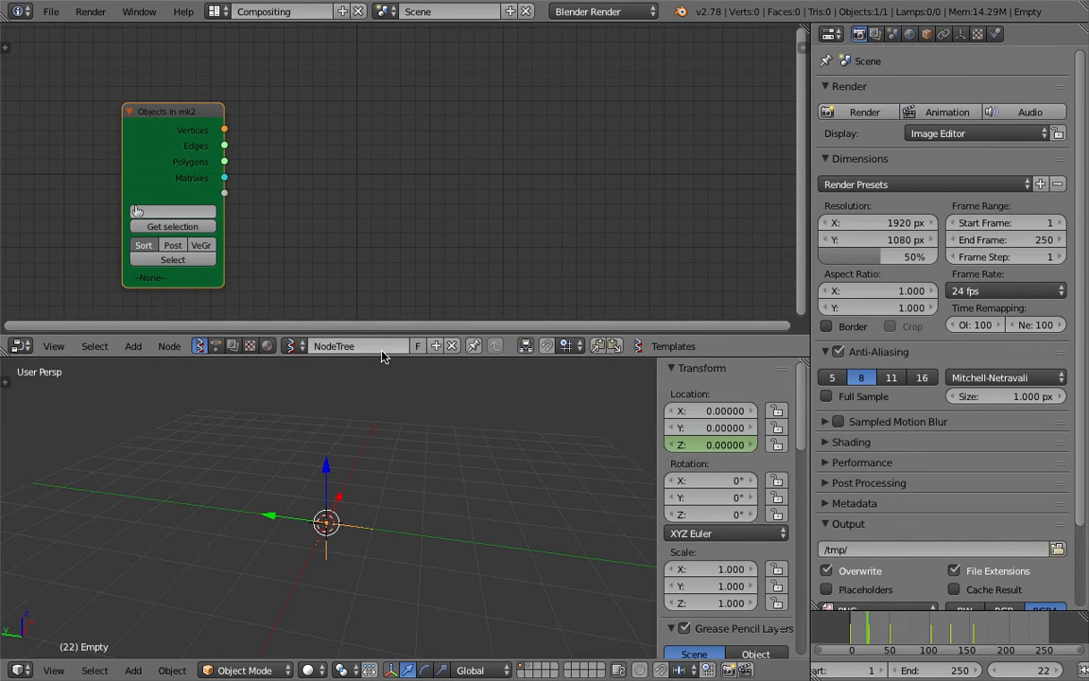
pyautogui.moveTo(384, 355); pyautogui.dragTo(382, 379)
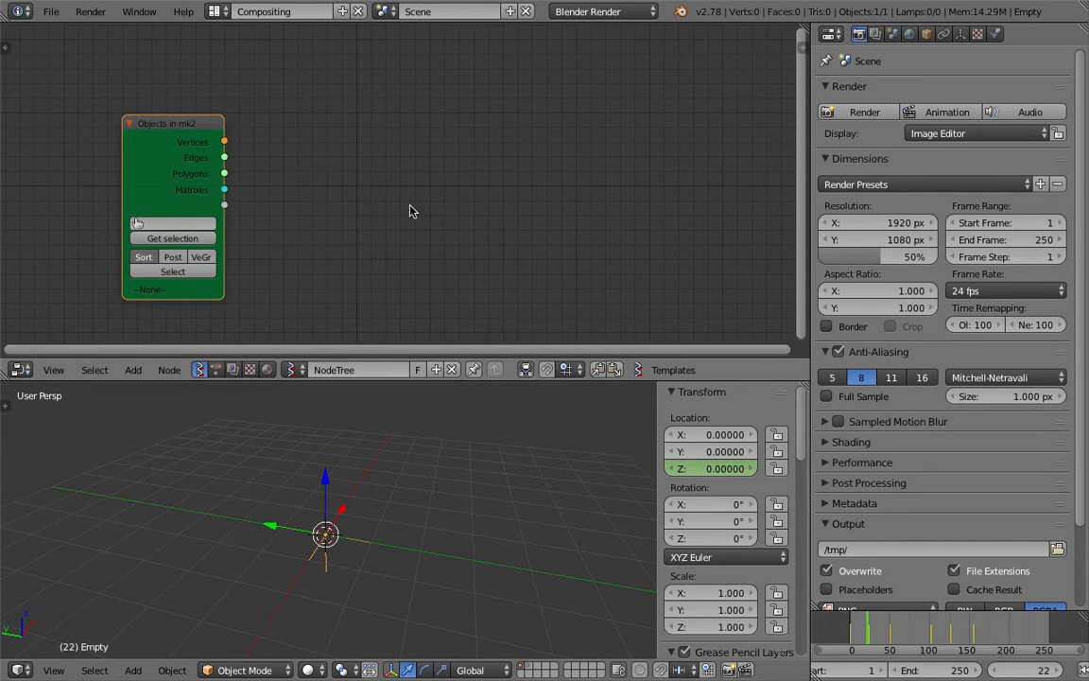
# Add an Object ID Set node to the node tree
pyautogui.hotkey('shift', 'a')
pyautogui.click(350, 173)
pyautogui.write('set')
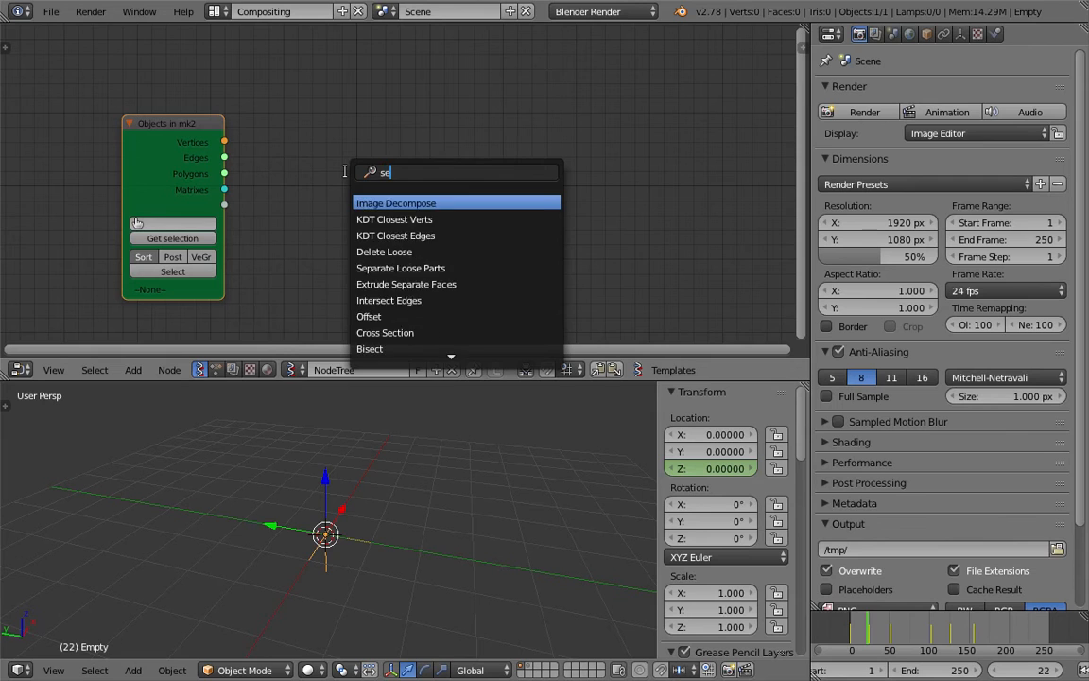
pyautogui.press('Down')
pyautogui.press('Down')
pyautogui.press('Down')
pyautogui.press('Return')
pyautogui.click(519, 141)
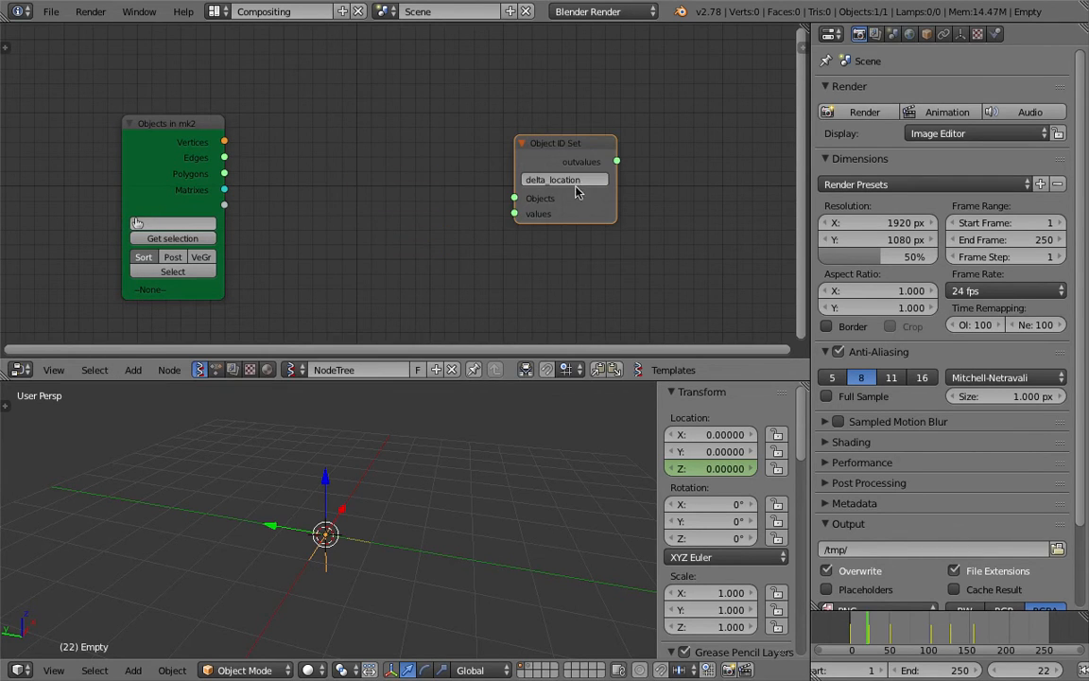
# Move the Object ID Set node aside and save the file
pyautogui.keyDown('ctrl'); pyautogui.hscroll(-1, 450, 185); pyautogui.keyUp('ctrl')
pyautogui.moveTo(579, 161); pyautogui.dragTo(634, 139)
pyautogui.hotkey('ctrl', 's')
pyautogui.click(478, 428)
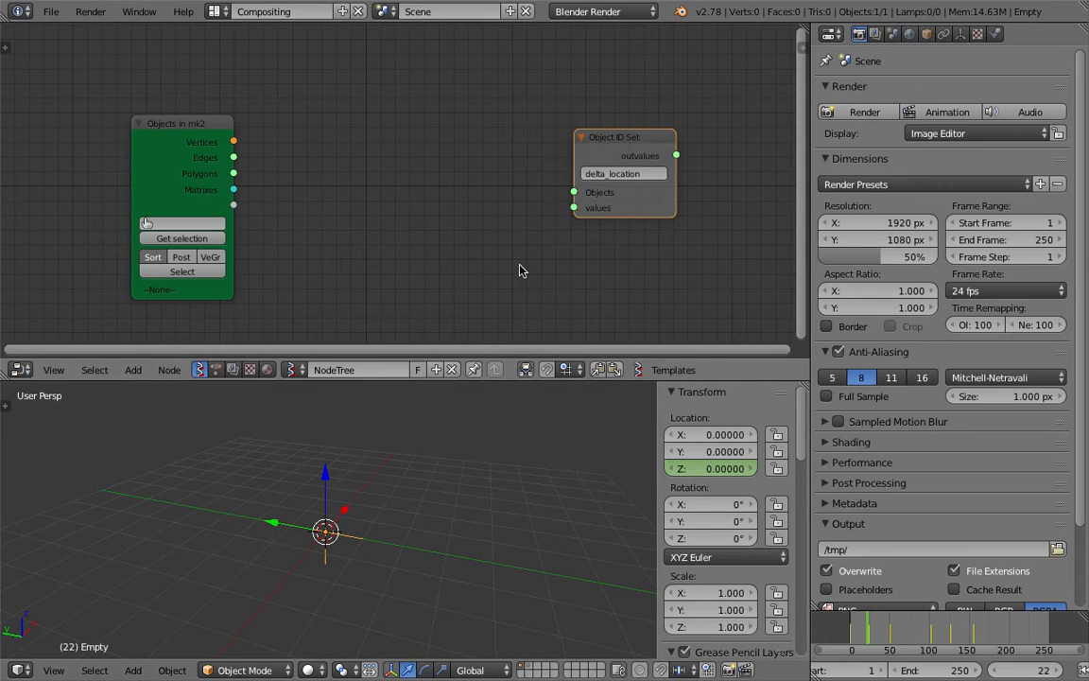
# Add a Monkey mesh and move it to about X 2.52, Y -2.87, Z 1.34
pyautogui.hotkey('shift', 'a')
pyautogui.moveTo(491, 418)
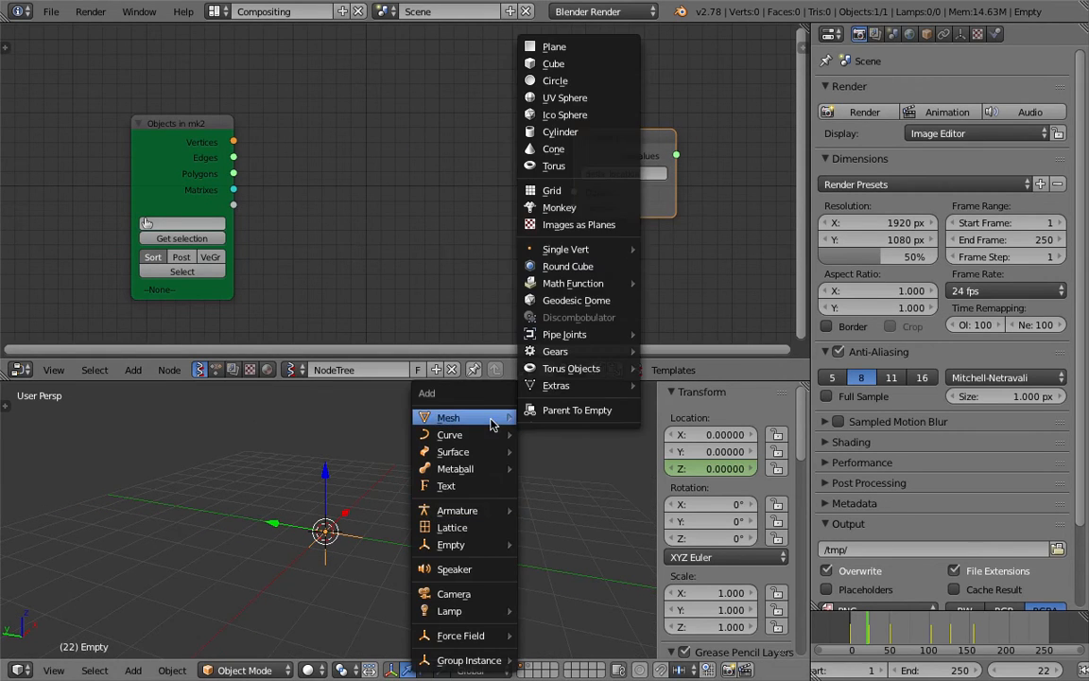
pyautogui.click(583, 209)
pyautogui.press('g')
pyautogui.click(518, 528)
pyautogui.moveTo(518, 528); pyautogui.dragTo(416, 516, button='middle')
pyautogui.scroll(-2, 511, 543)
pyautogui.moveTo(493, 539); pyautogui.dragTo(570, 645, button='middle')
pyautogui.press('g')
pyautogui.click(499, 567)
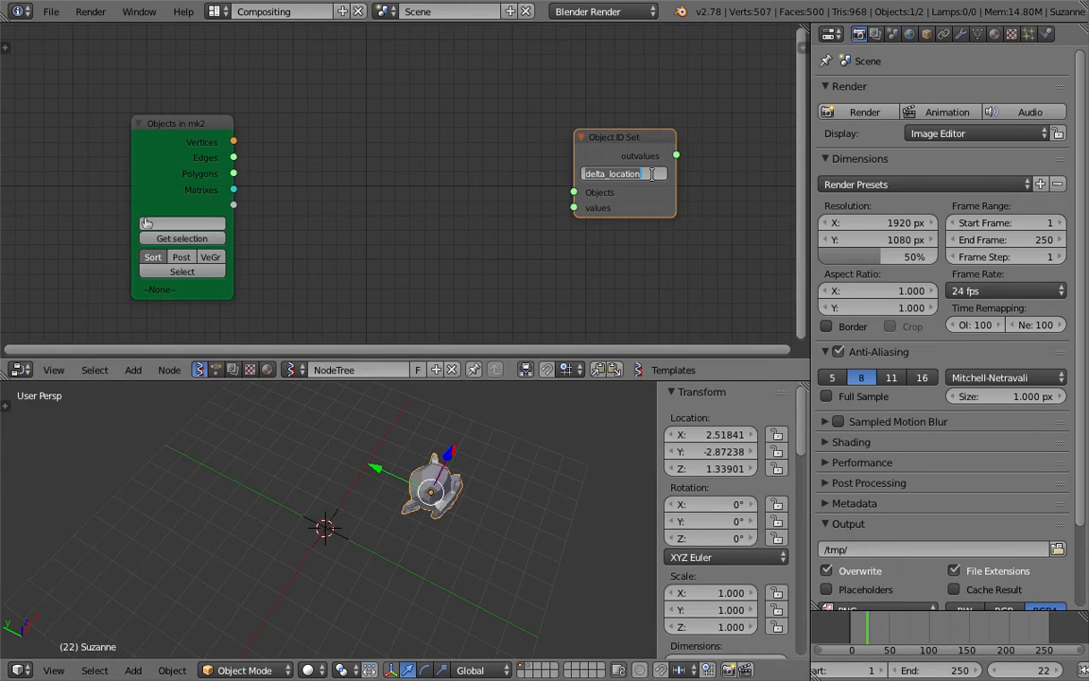
# Set the Object ID Set attribute to scale and load the selected empty into the Objects in mk2 node
pyautogui.click(558, 446)
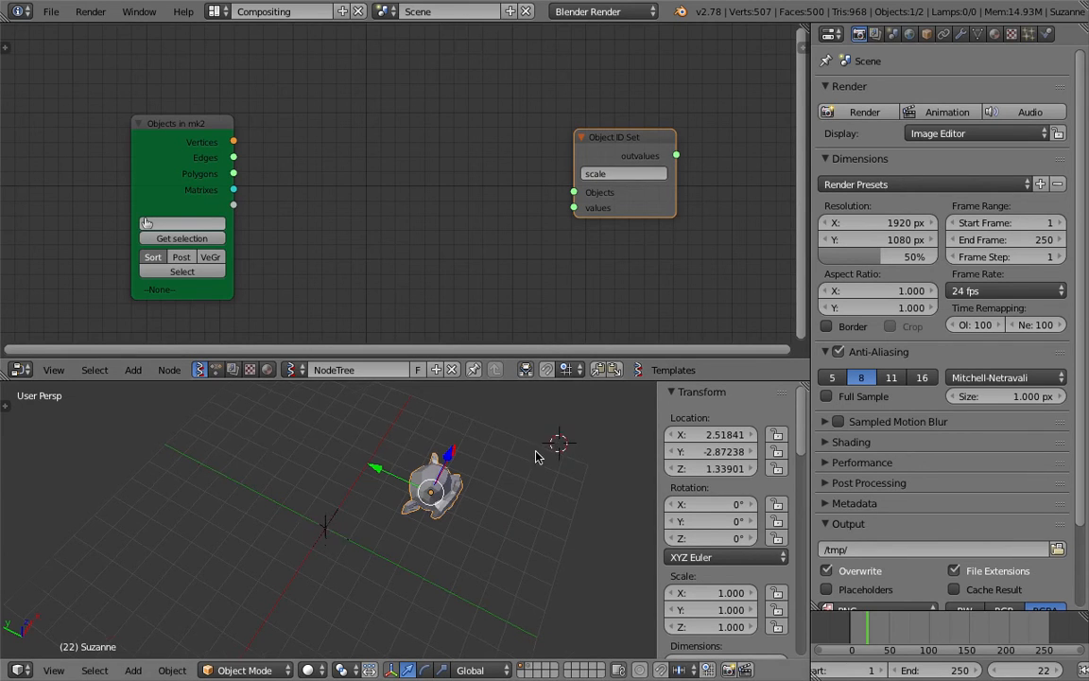
pyautogui.moveTo(536, 452); pyautogui.dragTo(488, 439, button='middle')
pyautogui.rightClick(304, 542)
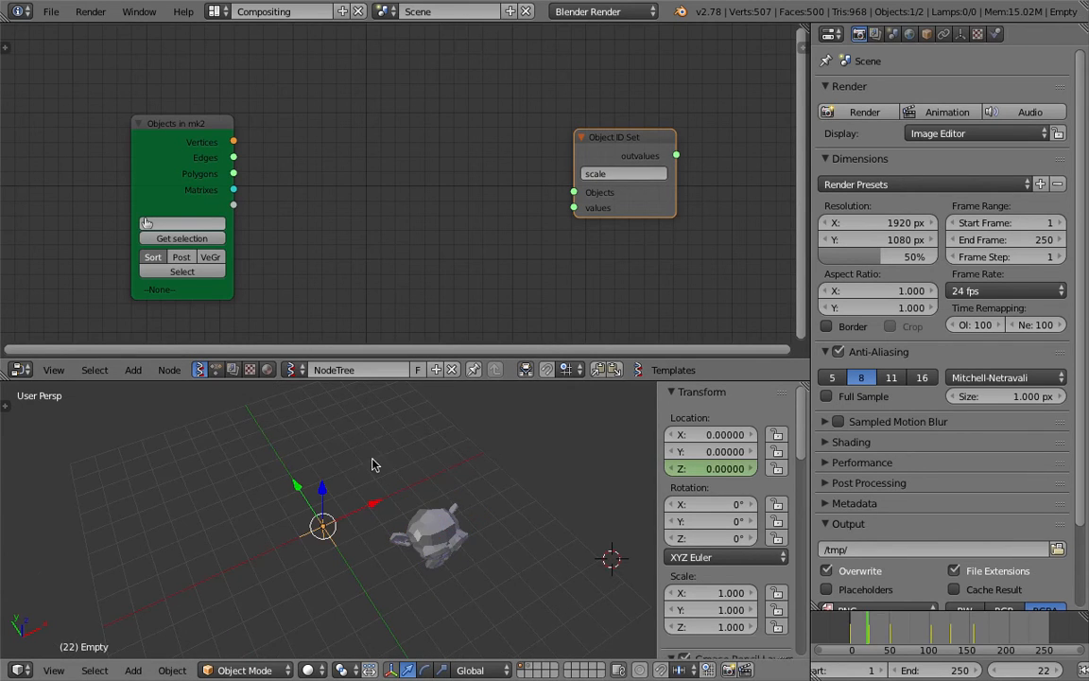
pyautogui.moveTo(313, 235); pyautogui.dragTo(303, 217, button='middle')
pyautogui.hotkey('ctrl', 's')
pyautogui.click(313, 213)
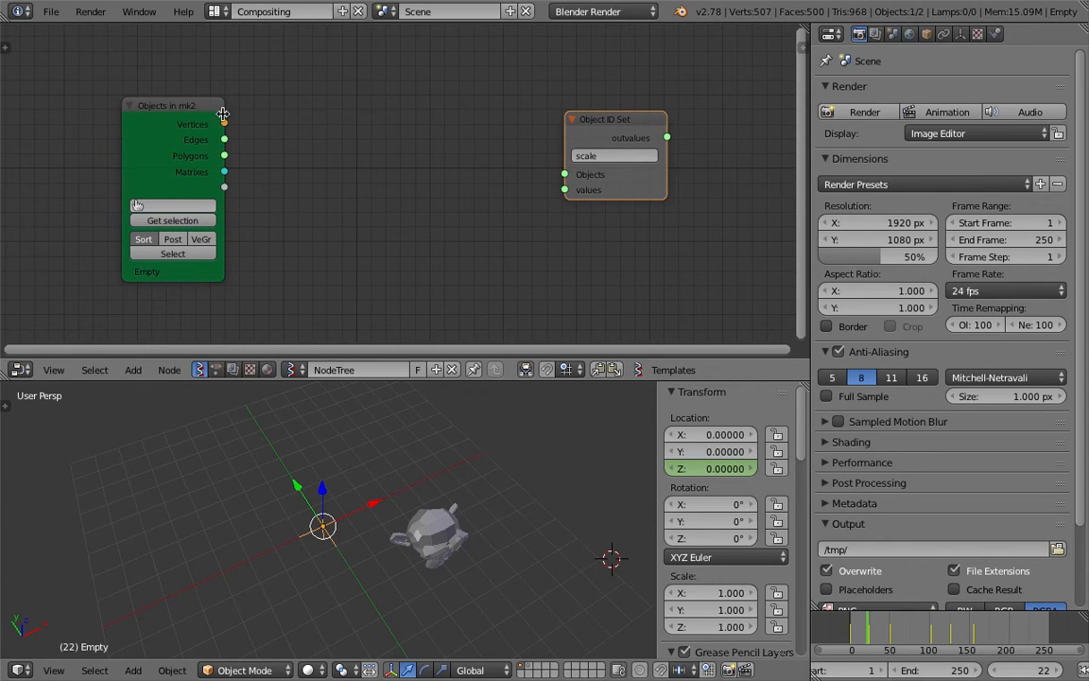
# Add a Matrix out node and connect the Objects in mk2 Matrixes output to its Matrix input
pyautogui.hotkey('shift', 'a')
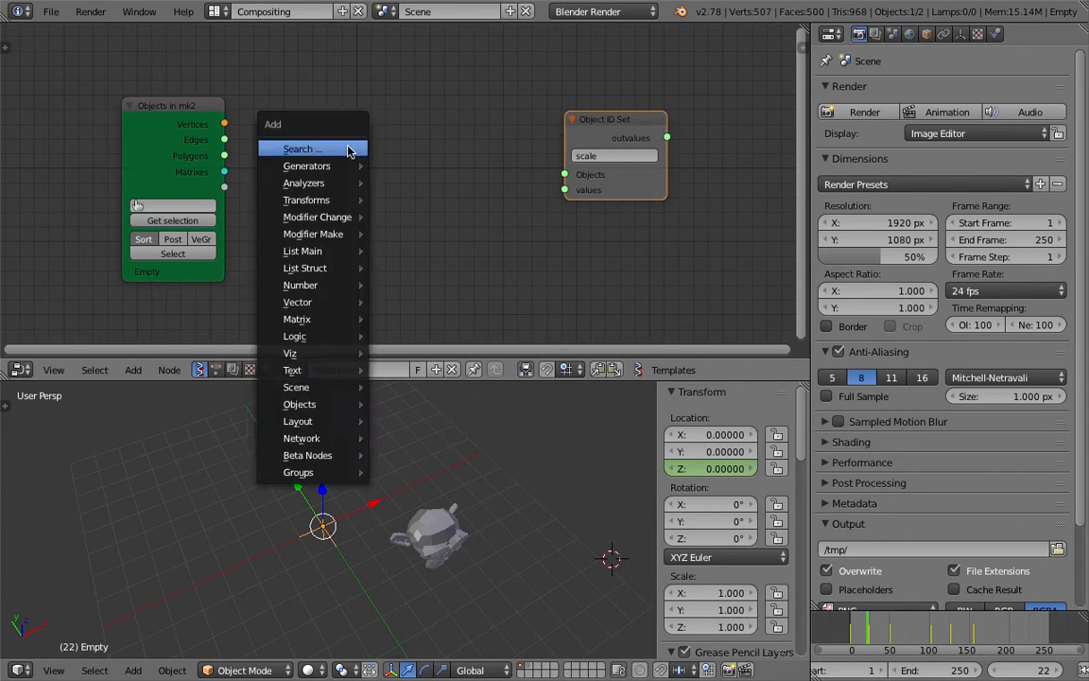
pyautogui.click(352, 145)
pyautogui.write('matrix o')
pyautogui.press('Return')
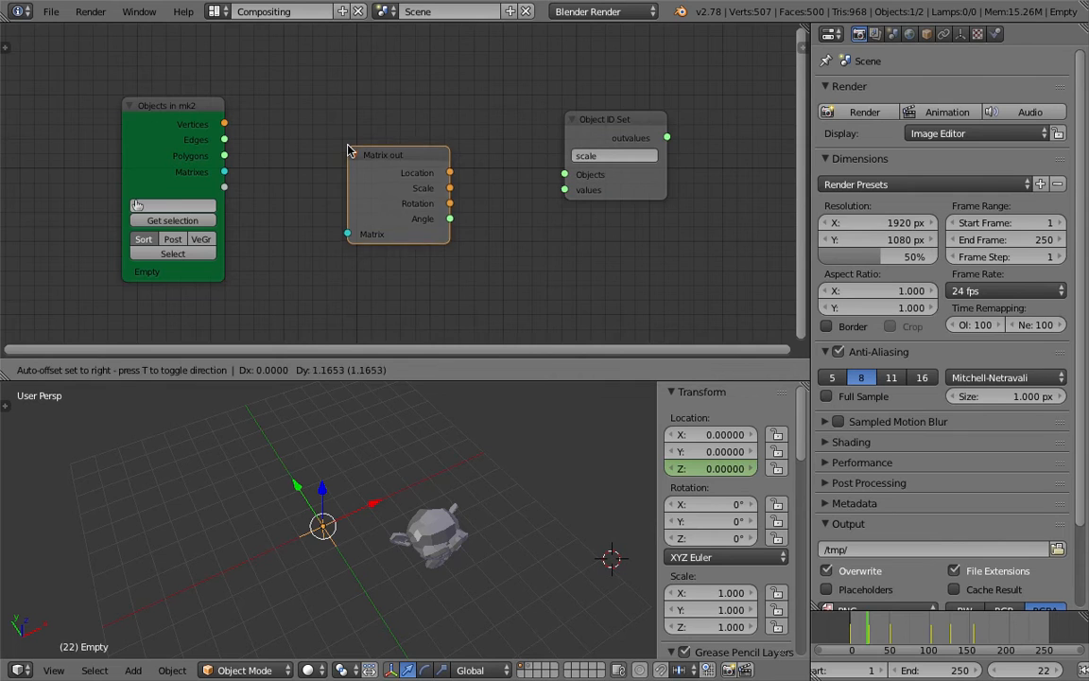
pyautogui.click(238, 183)
pyautogui.moveTo(224, 171); pyautogui.dragTo(258, 226)
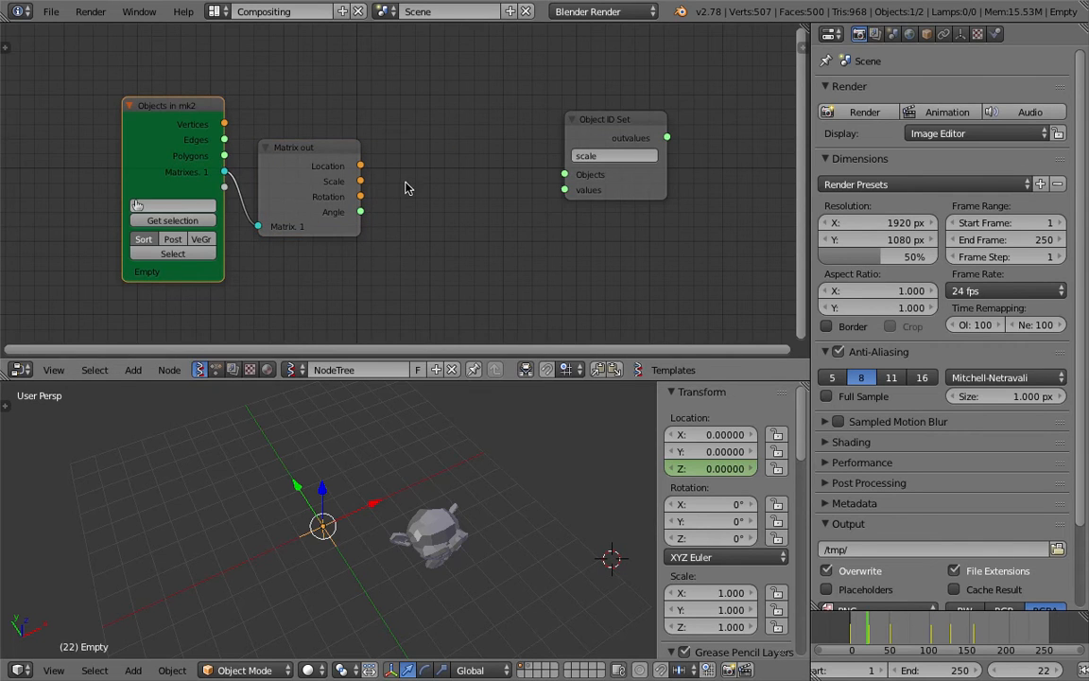
# Add a Stethoscope node to the tree
pyautogui.scroll(1, 397, 180)
pyautogui.hotkey('shift', 'a')
pyautogui.click(357, 148)
pyautogui.write('ste')
pyautogui.press('Return')
pyautogui.click(410, 145)
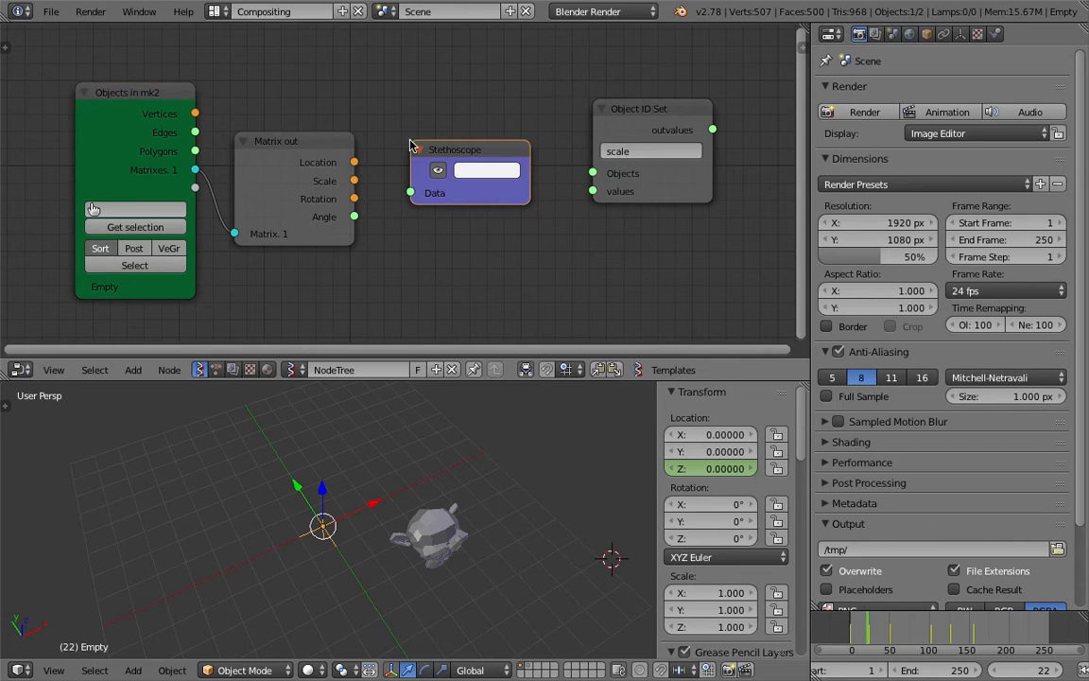
pyautogui.moveTo(432, 145); pyautogui.dragTo(451, 124)
# Rearrange the Objects in mk2, Matrix out, Stethoscope and Object ID Set nodes to make room
pyautogui.moveTo(626, 115); pyautogui.dragTo(668, 118)
pyautogui.moveTo(518, 125); pyautogui.dragTo(533, 123)
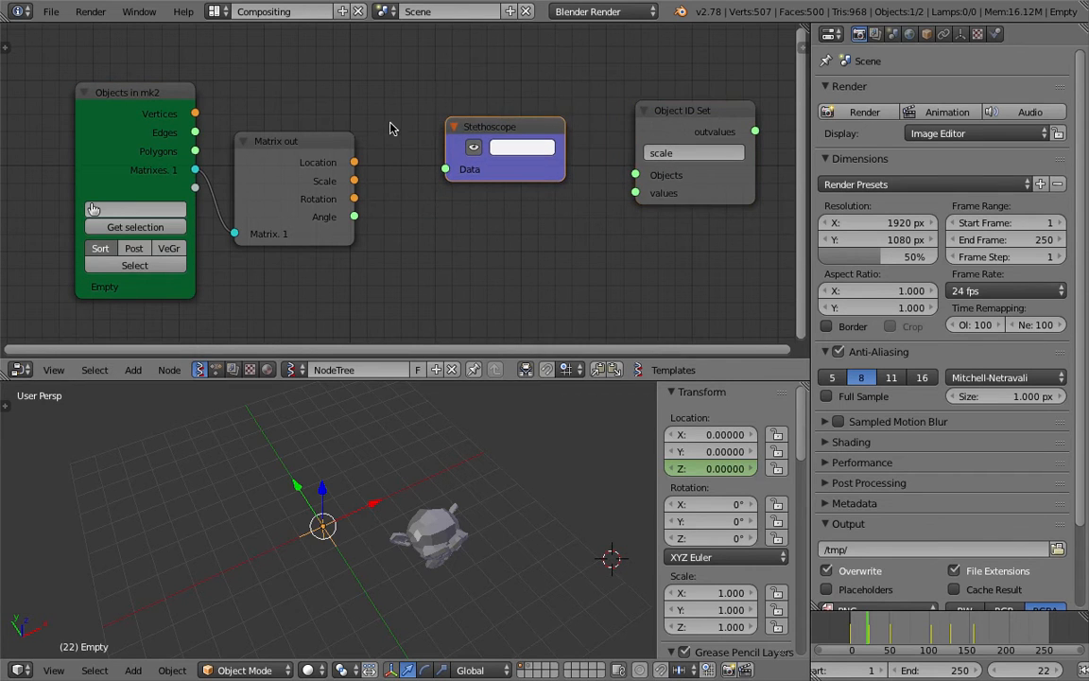
pyautogui.moveTo(324, 145); pyautogui.dragTo(307, 145)
pyautogui.moveTo(493, 146); pyautogui.dragTo(496, 140)
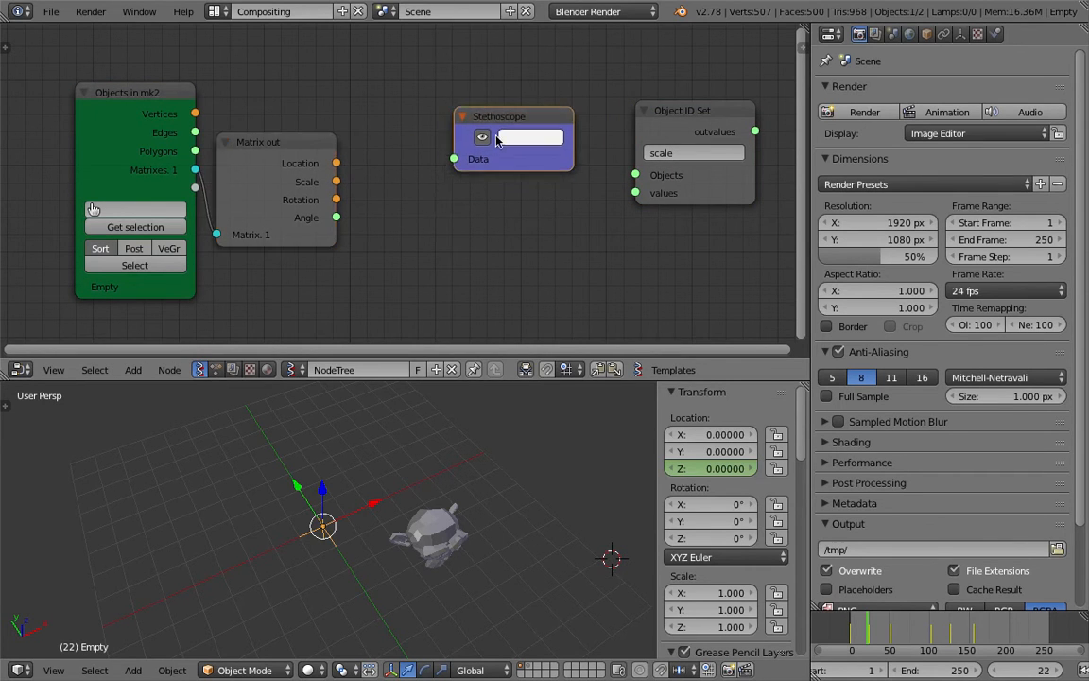
pyautogui.moveTo(171, 92); pyautogui.dragTo(91, 88)
pyautogui.moveTo(251, 141); pyautogui.dragTo(203, 142)
# Add a Vector out node and connect Matrix out's Location output to its Vectors input
pyautogui.hotkey('shift', 'a')
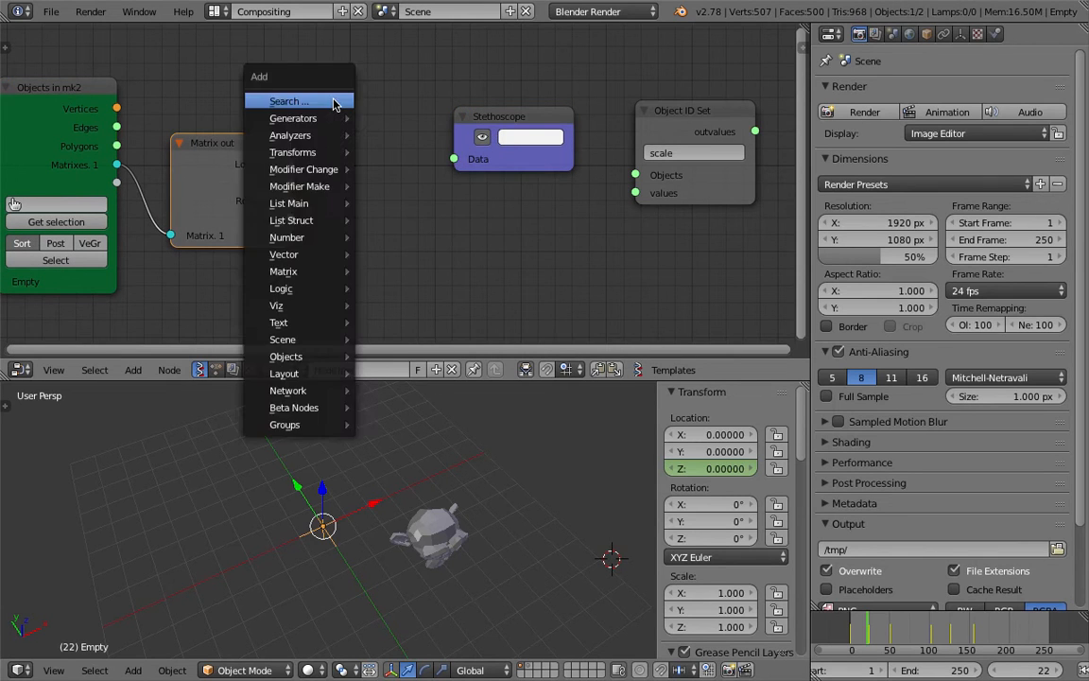
pyautogui.click(332, 100)
pyautogui.write('vector')
pyautogui.press('Down')
pyautogui.press('Down')
pyautogui.press('Return')
pyautogui.click(303, 94)
pyautogui.moveTo(290, 163); pyautogui.dragTo(333, 186)
# Connect Vector out's Z output to the Stethoscope's Data input and turn on its readout
pyautogui.moveTo(402, 128); pyautogui.dragTo(376, 117)
pyautogui.moveTo(427, 156); pyautogui.dragTo(454, 159)
pyautogui.click(506, 137)
# Scrub the timeline to frame 83 and rearrange the nodes
pyautogui.moveTo(893, 629); pyautogui.dragTo(915, 622)
pyautogui.moveTo(460, 139); pyautogui.dragTo(403, 143, button='middle')
pyautogui.moveTo(431, 111); pyautogui.dragTo(429, 68)
pyautogui.moveTo(367, 160); pyautogui.dragTo(422, 173)
pyautogui.moveTo(508, 207); pyautogui.dragTo(544, 189)
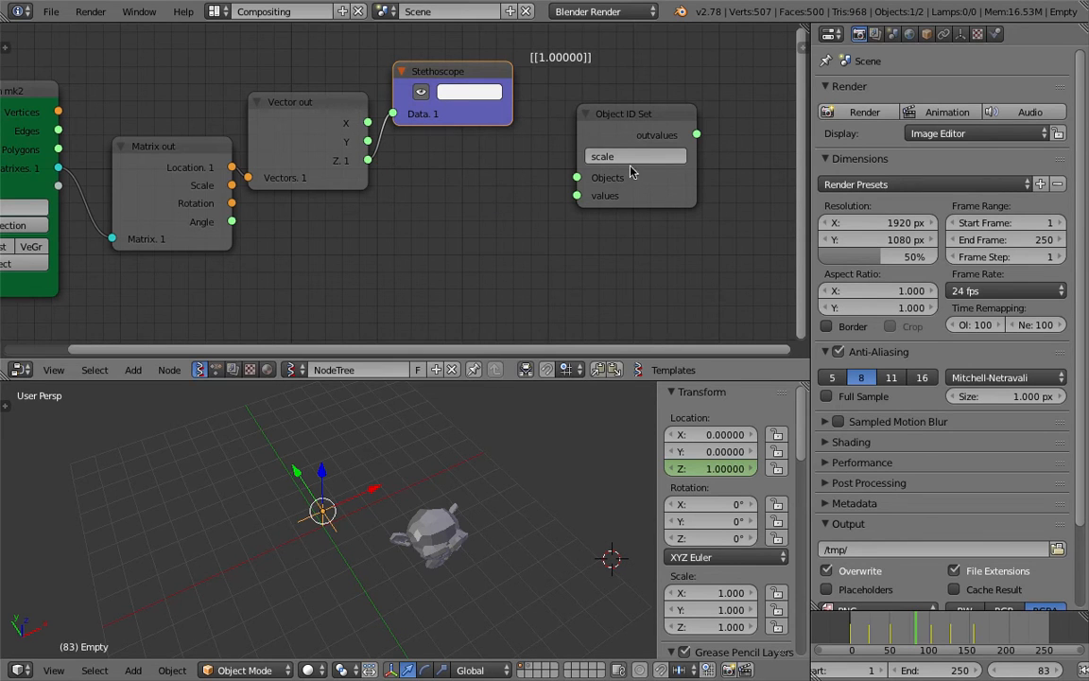
# Add a Vector in node next to the Object ID Set node
pyautogui.moveTo(651, 193); pyautogui.dragTo(728, 201)
pyautogui.hotkey('shift', 'a')
pyautogui.click(562, 190)
pyautogui.write('vector')
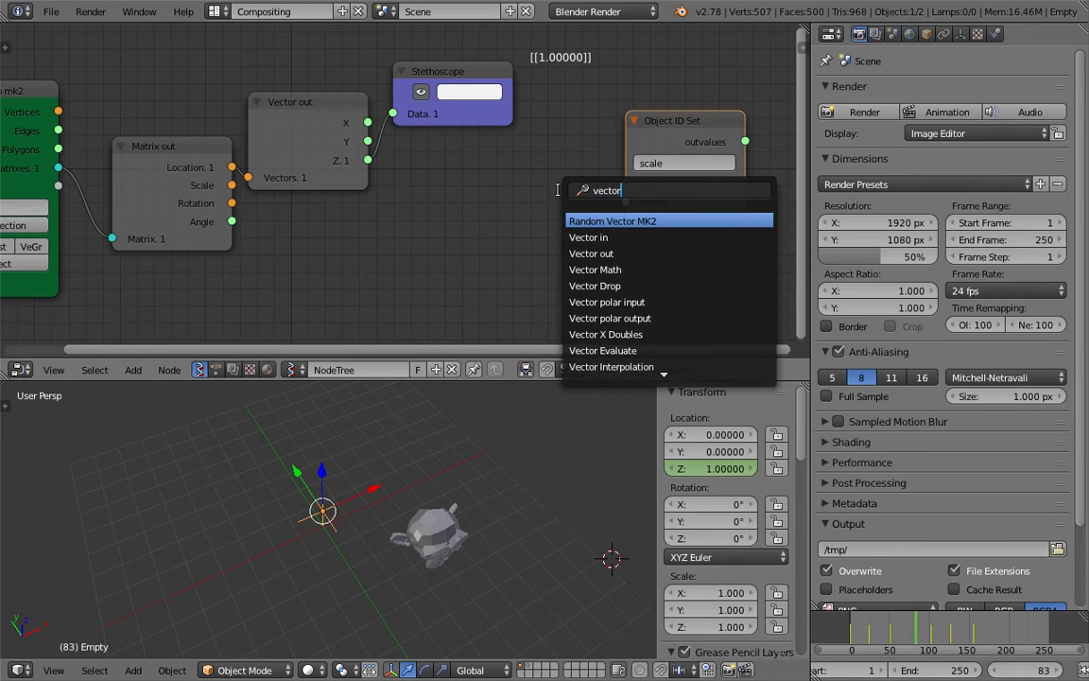
pyautogui.press('Down')
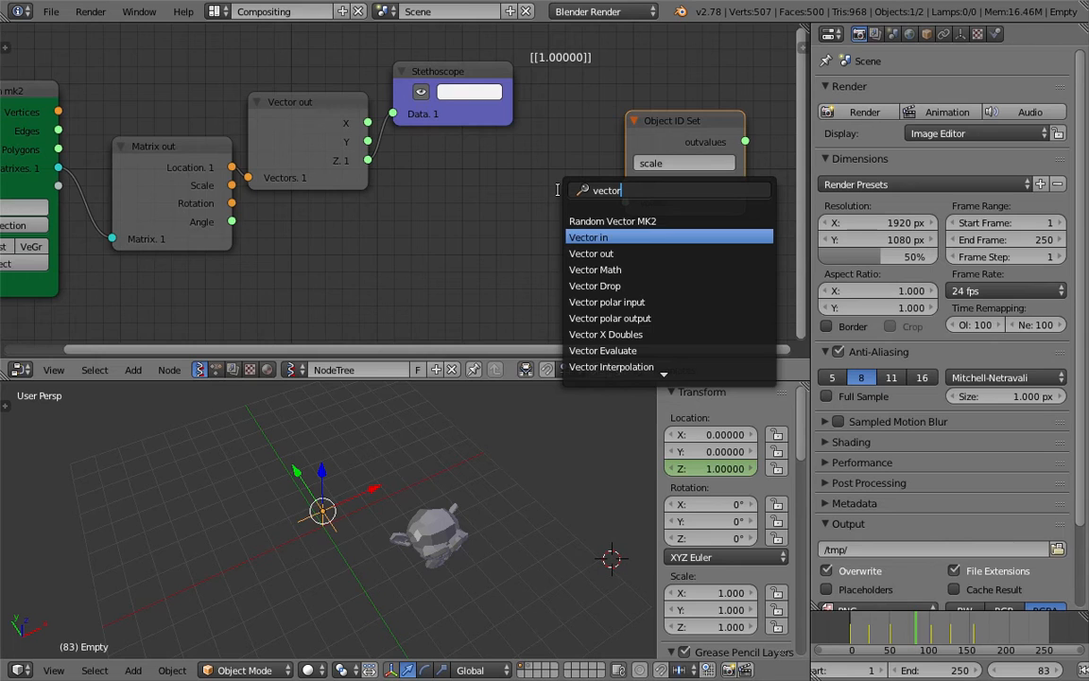
pyautogui.click(584, 234)
pyautogui.click(544, 200)
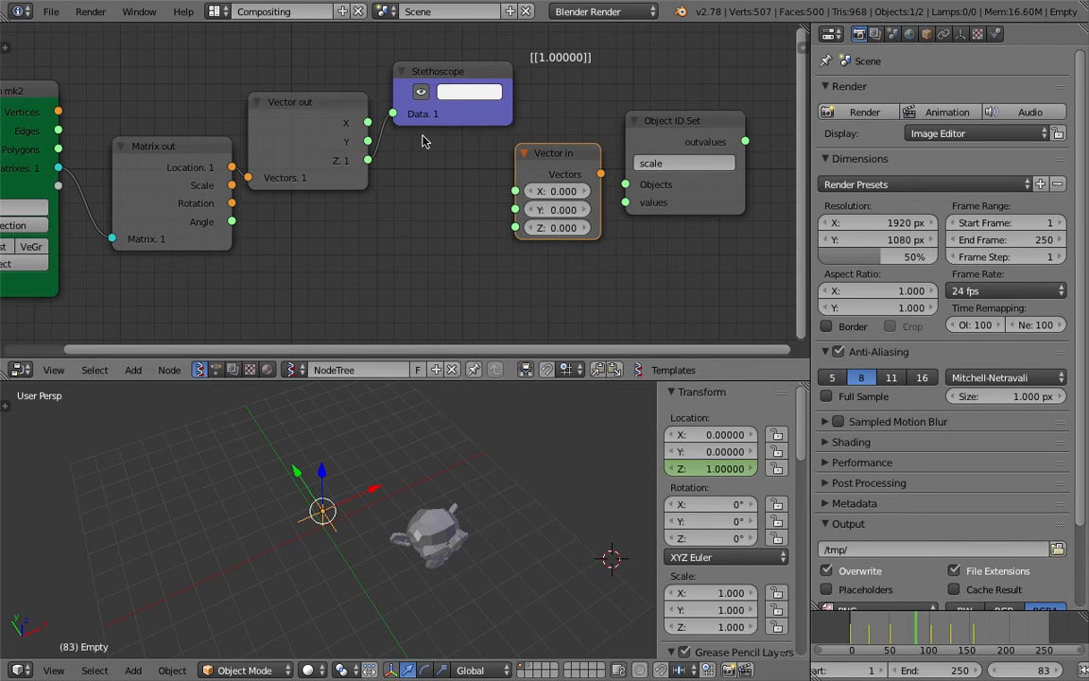
# Feed Vector out's Z into Vector in's X, Y and Z, and connect its Vectors output to Object ID Set's values input
pyautogui.moveTo(368, 161); pyautogui.dragTo(515, 228)
pyautogui.moveTo(570, 171); pyautogui.dragTo(617, 204)
pyautogui.moveTo(603, 273); pyautogui.dragTo(589, 266, button='middle')
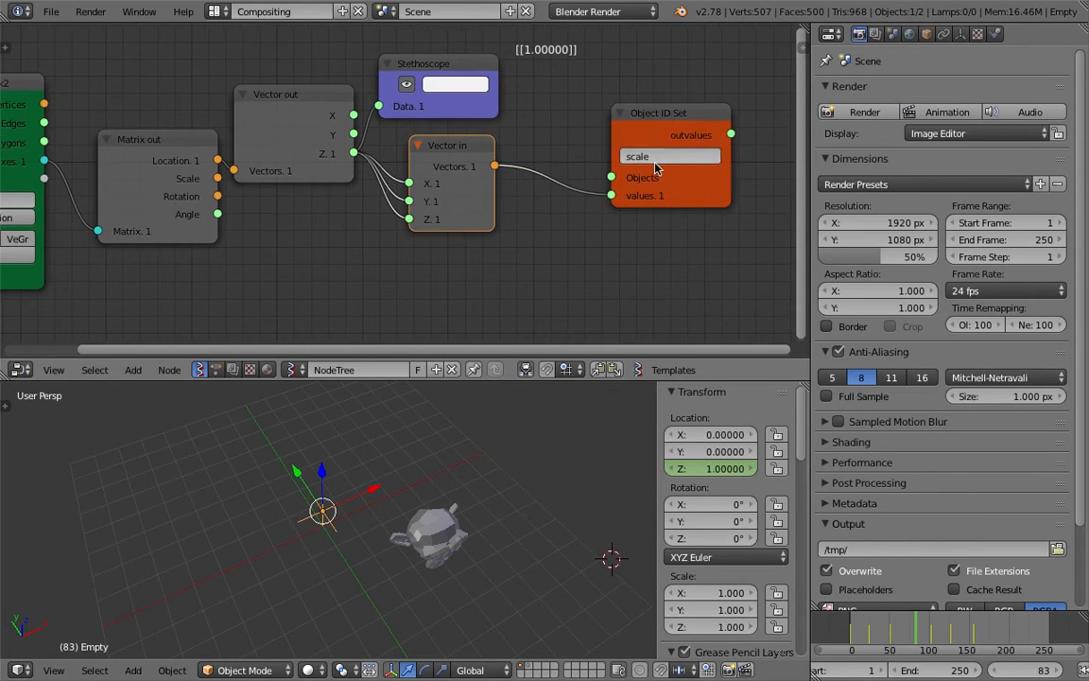
# Reposition the Object ID Set node and save the file
pyautogui.moveTo(662, 119); pyautogui.dragTo(695, 198)
pyautogui.hotkey('ctrl', 's')
pyautogui.click(685, 184)
pyautogui.scroll(-3, 673, 182)
pyautogui.moveTo(629, 151); pyautogui.dragTo(617, 148, button='middle')
pyautogui.scroll(-1, 421, 209)
pyautogui.hotkey('ctrl', 's')
pyautogui.click(421, 219)
# Duplicate the Objects in mk2 node, place it above, and save
pyautogui.click(126, 114)
pyautogui.hotkey('shift', 'd')
pyautogui.click(579, 48)
pyautogui.moveTo(601, 88); pyautogui.dragTo(569, 129, button='middle')
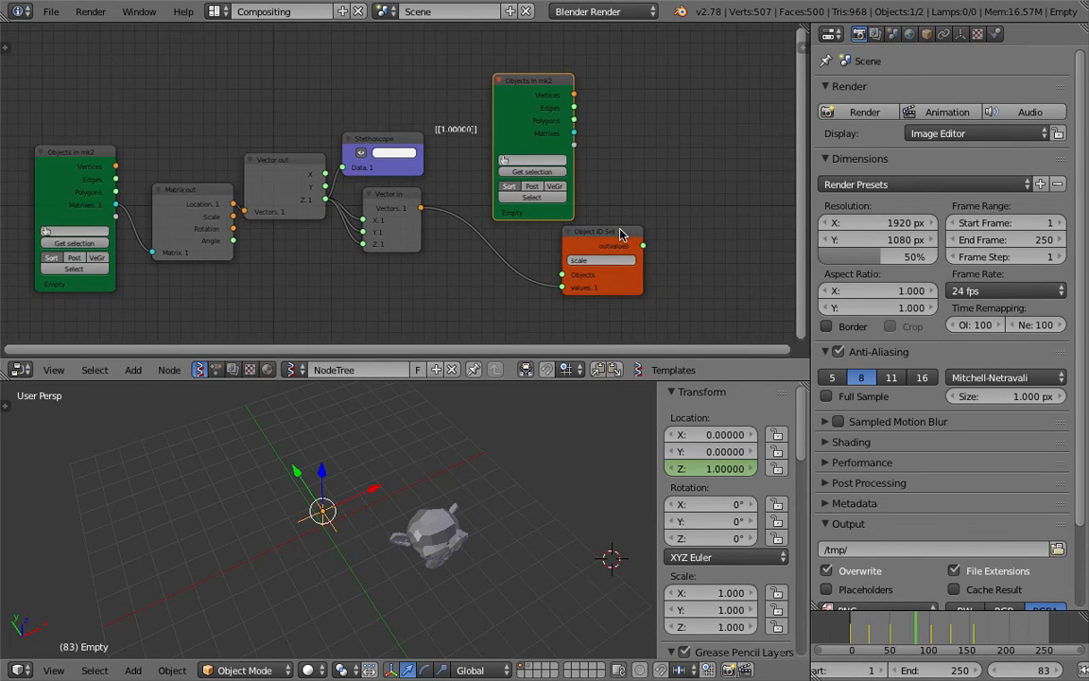
pyautogui.moveTo(618, 234); pyautogui.dragTo(665, 248)
pyautogui.hotkey('ctrl', 's')
pyautogui.click(662, 246)
# Load the selected monkey into the duplicated node and connect its Object output to Object ID Set's Objects input
pyautogui.rightClick(456, 516)
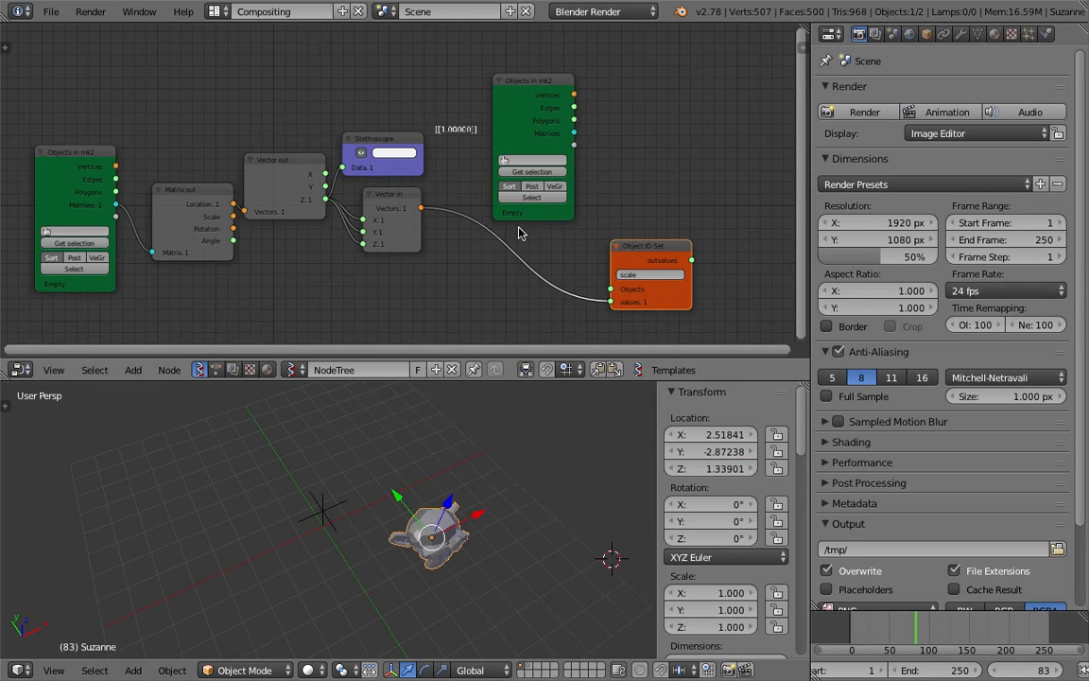
pyautogui.moveTo(657, 261); pyautogui.dragTo(689, 261)
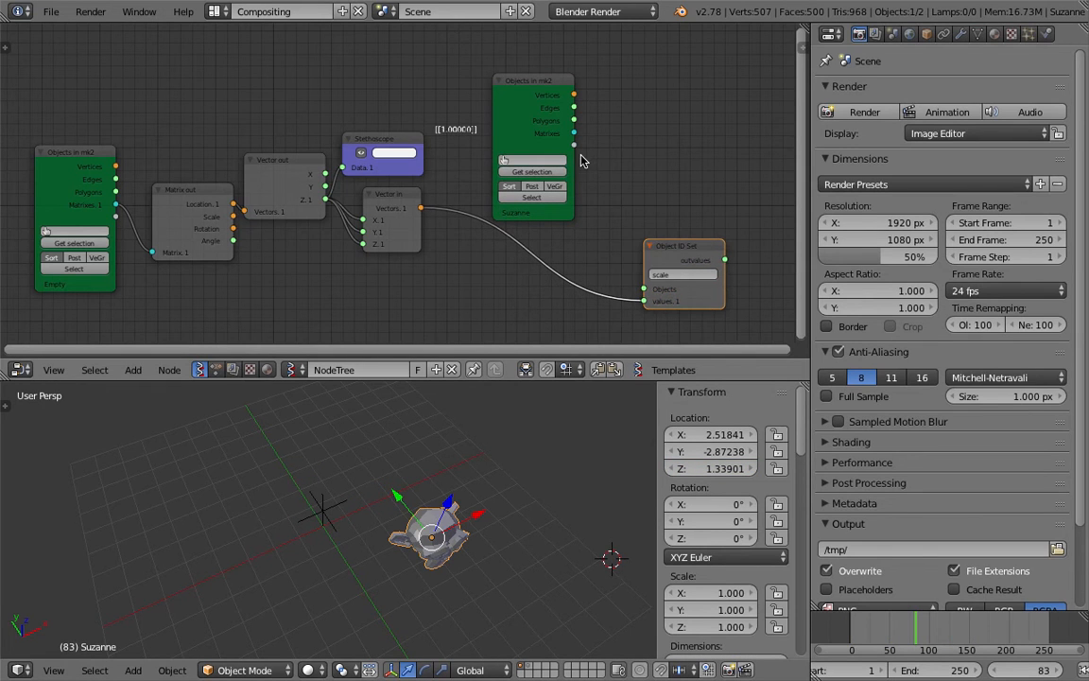
pyautogui.moveTo(574, 133); pyautogui.dragTo(632, 252)
pyautogui.moveTo(649, 294); pyautogui.dragTo(644, 288)
pyautogui.hotkey('ctrl', 's')
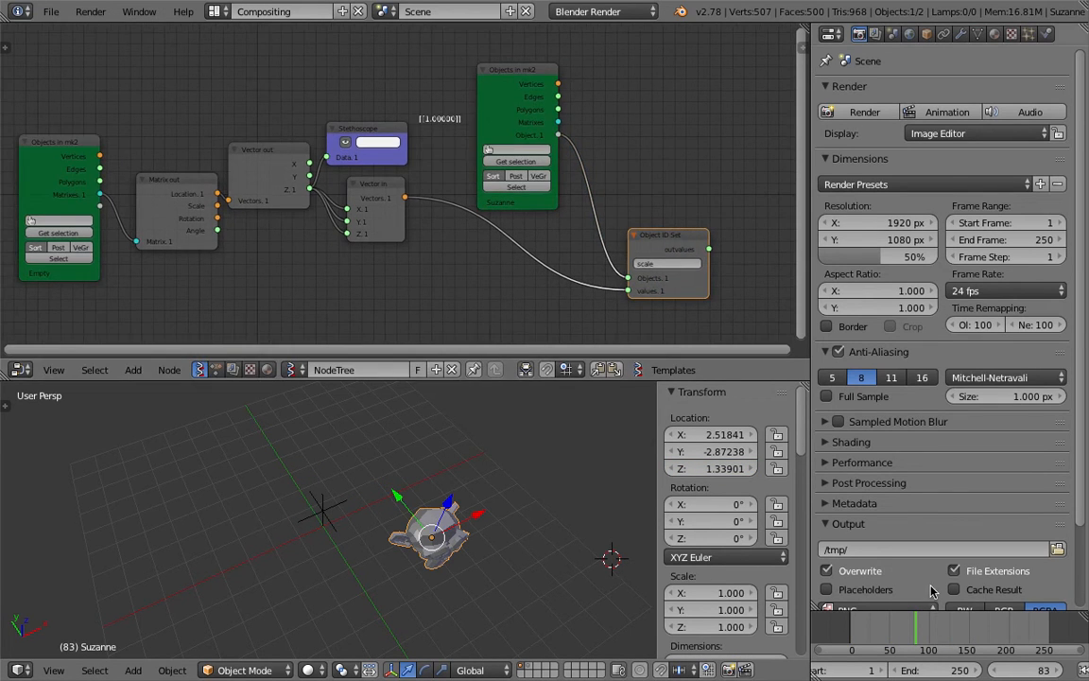
# Scrub the timeline to preview the monkey's scaling and save the file
pyautogui.click(858, 629)
pyautogui.moveTo(873, 629); pyautogui.dragTo(965, 624)
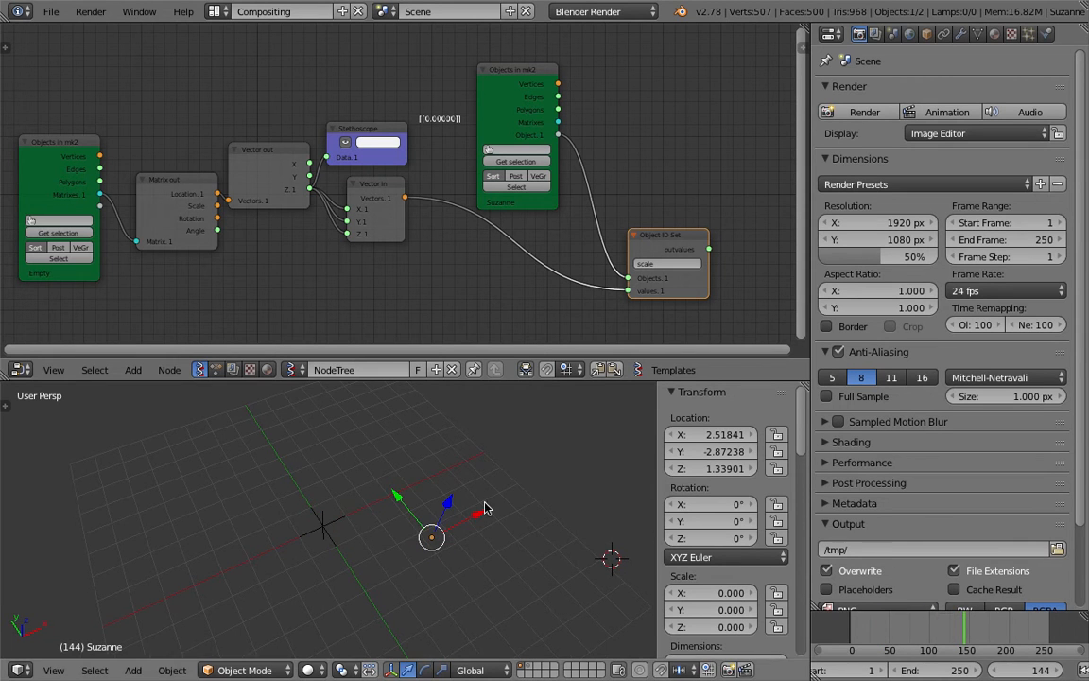
pyautogui.moveTo(862, 637); pyautogui.dragTo(889, 638)
pyautogui.hotkey('ctrl', 's')
pyautogui.click(892, 638)
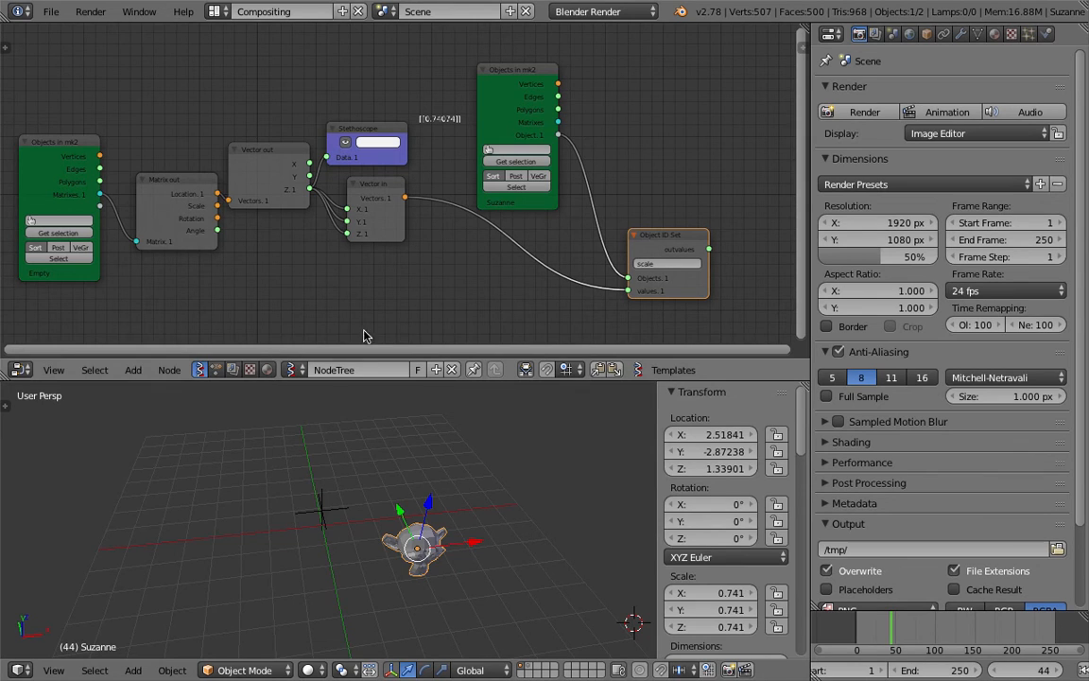
pyautogui.moveTo(404, 526); pyautogui.dragTo(420, 529, button='middle')
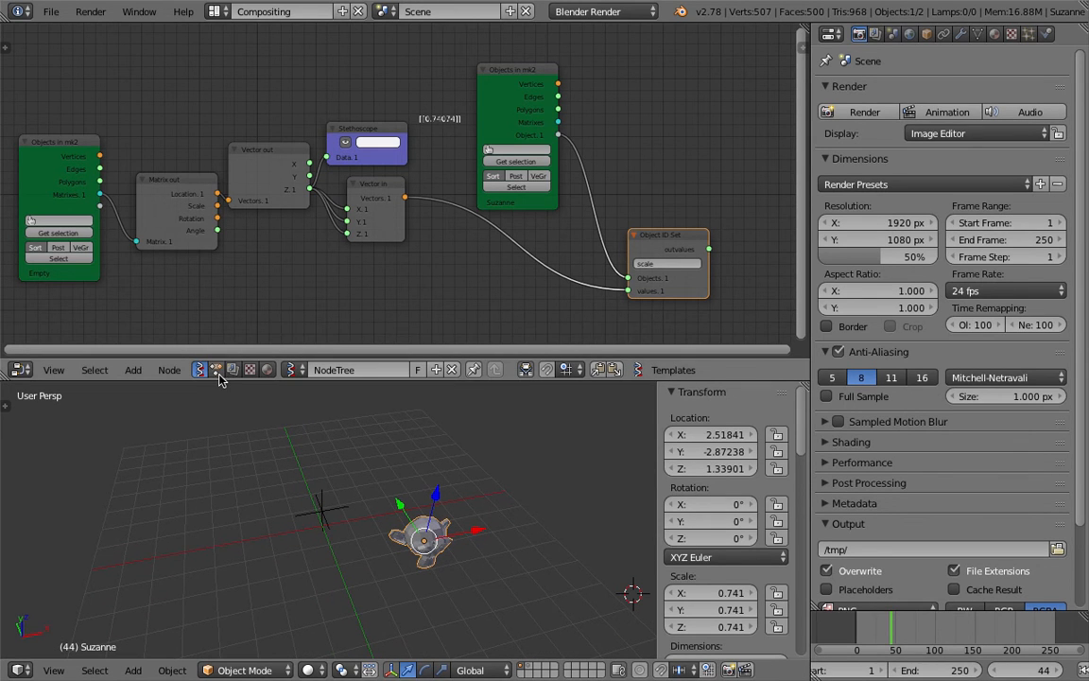
pyautogui.moveTo(270, 297); pyautogui.dragTo(276, 293, button='middle')
pyautogui.hotkey('ctrl', 's')
pyautogui.click(289, 285)
# Add a Torus mesh and move it to about X -3.9, Y -2.25, Z 1.88
pyautogui.moveTo(496, 588); pyautogui.dragTo(515, 558, button='middle')
pyautogui.scroll(-2, 450, 527)
pyautogui.hotkey('shift', 'a')
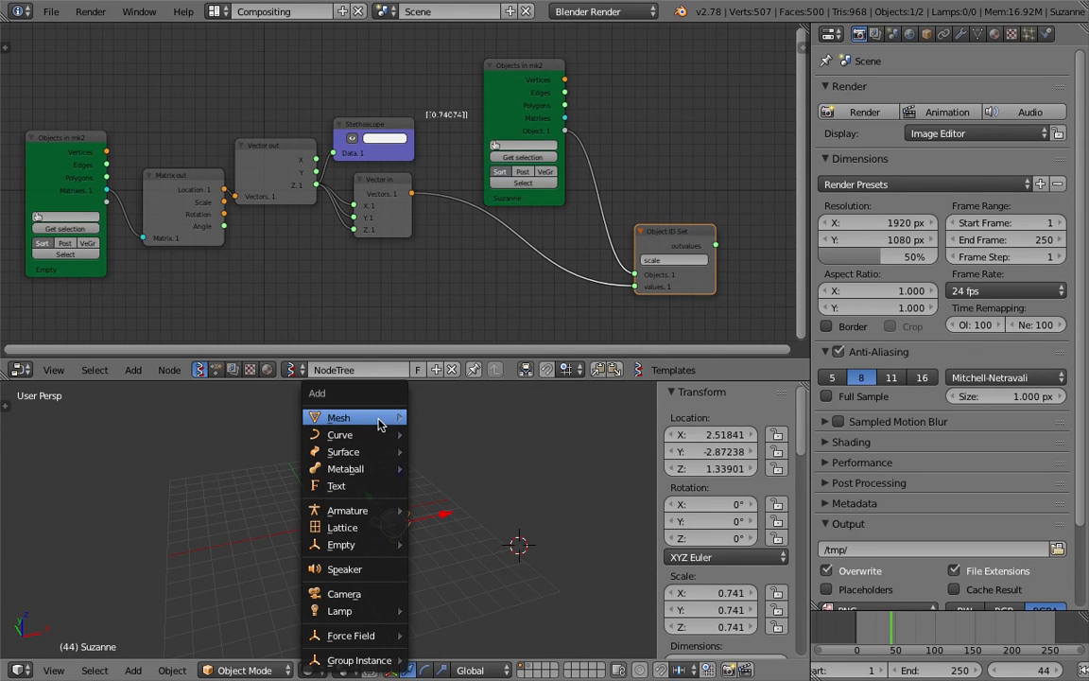
pyautogui.moveTo(373, 417)
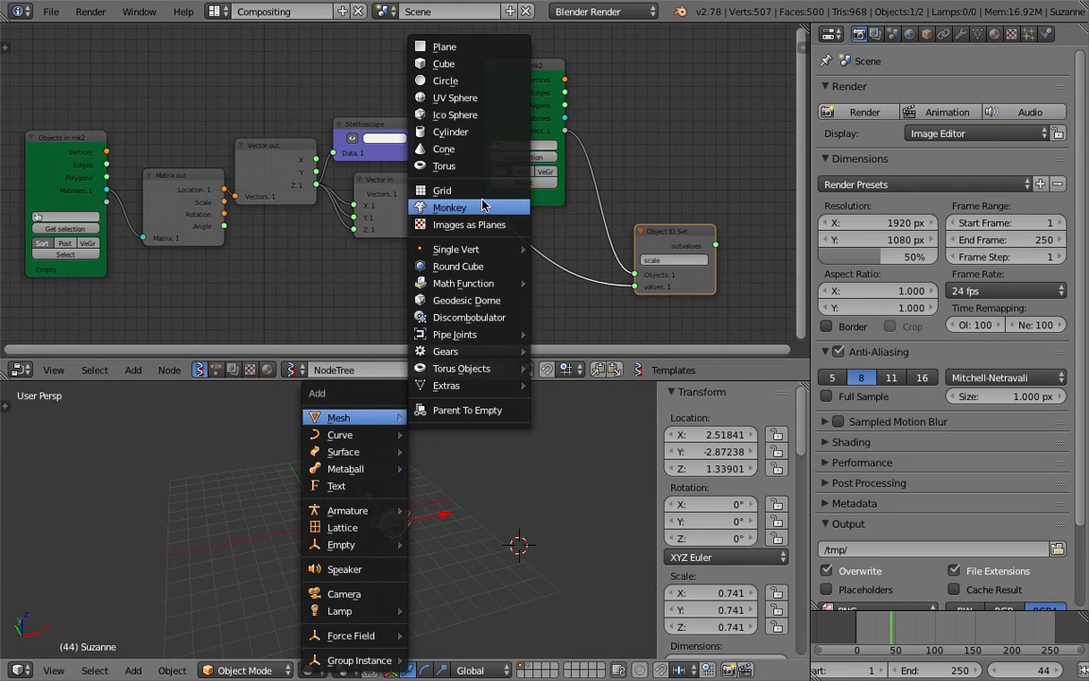
pyautogui.click(486, 165)
pyautogui.press('g')
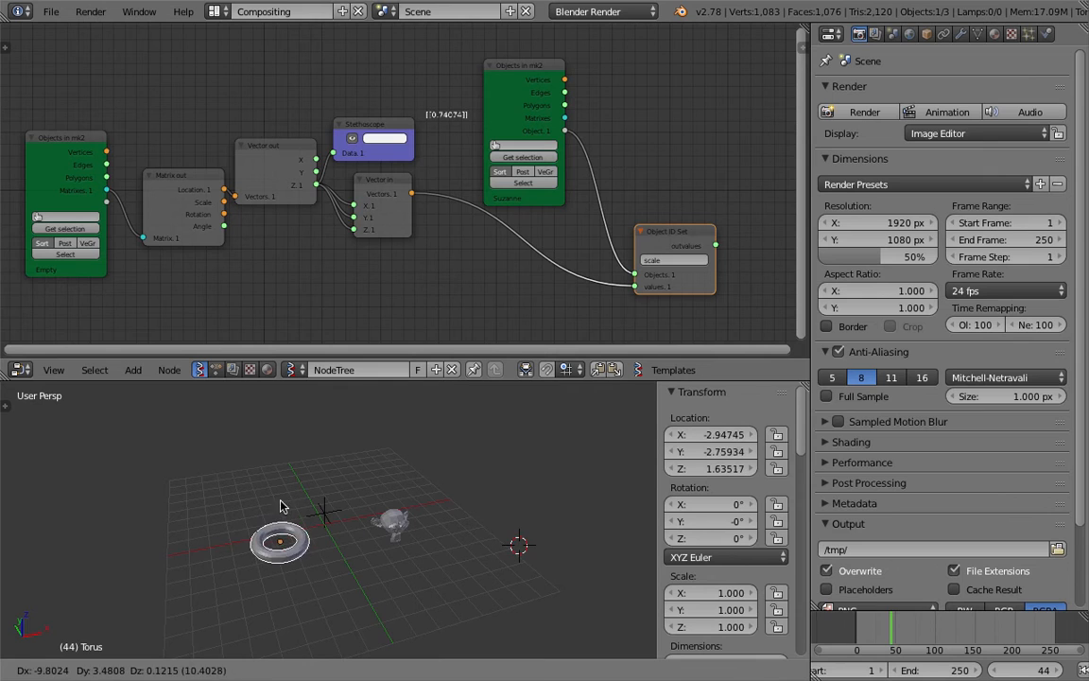
pyautogui.click(277, 502)
pyautogui.scroll(1, 289, 474)
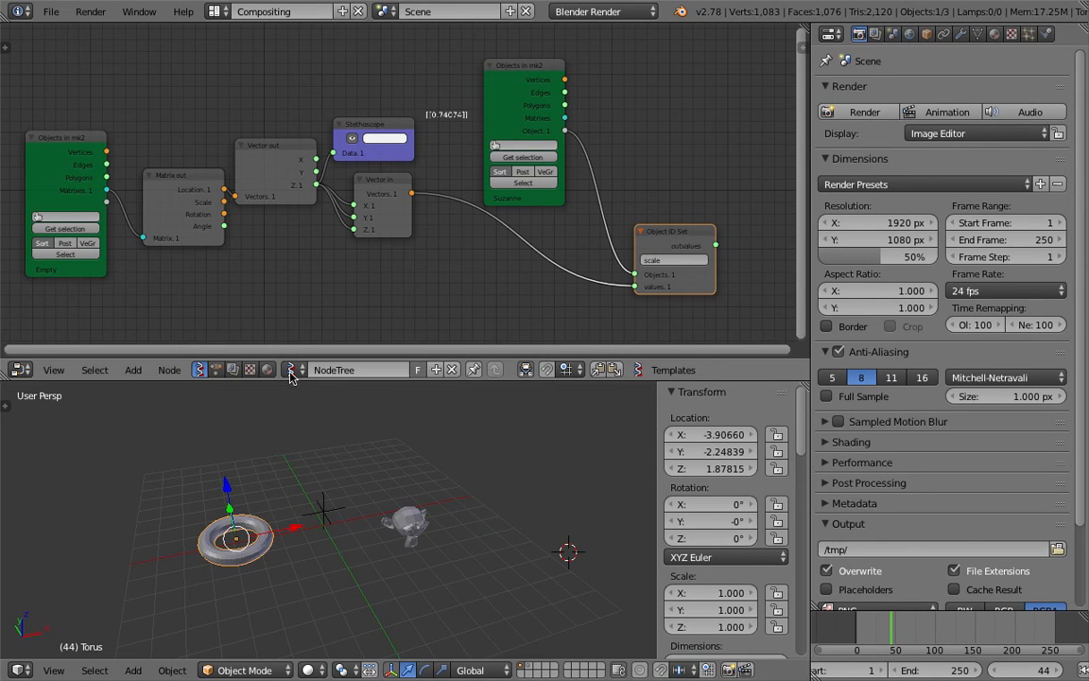
# Create a new Animation Nodes tree and add an Object Transforms Input node to it
pyautogui.click(222, 370)
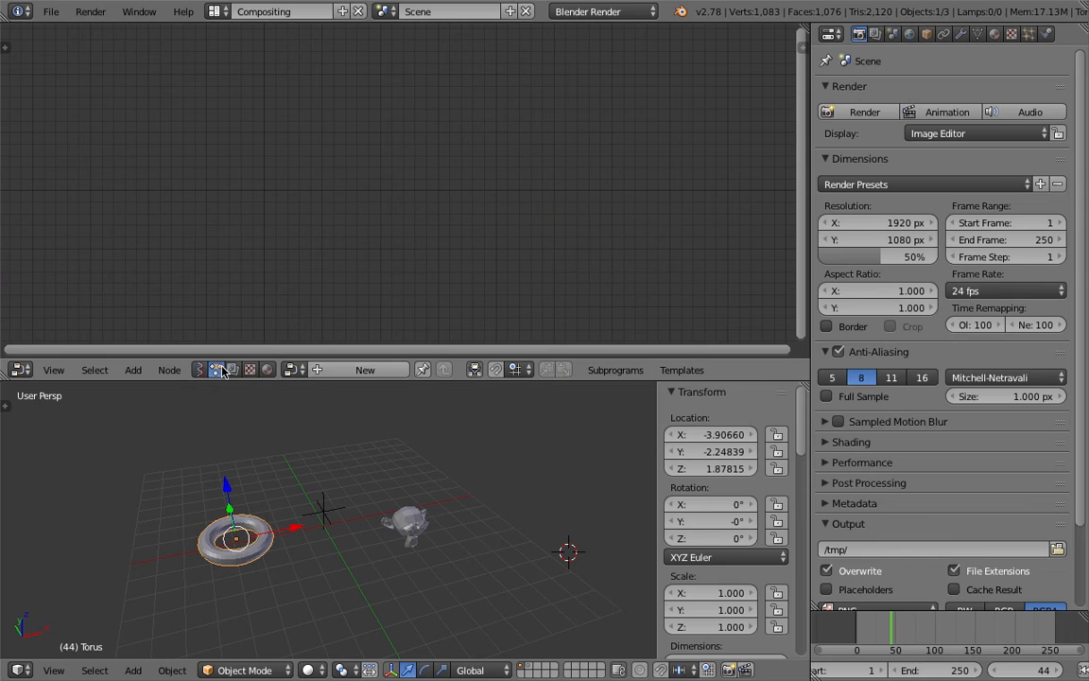
pyautogui.click(341, 372)
pyautogui.hotkey('shift', 'a')
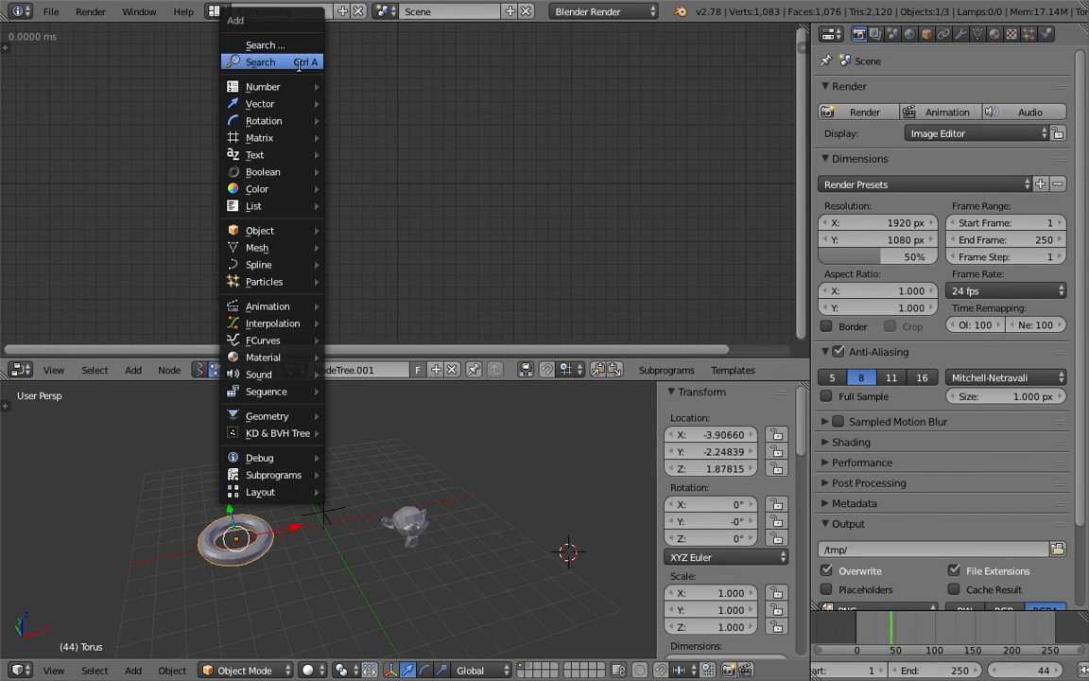
pyautogui.click(301, 64)
pyautogui.write('Vector inobject tr')
pyautogui.press('Down')
pyautogui.press('Up')
pyautogui.press('Return')
pyautogui.click(314, 163)
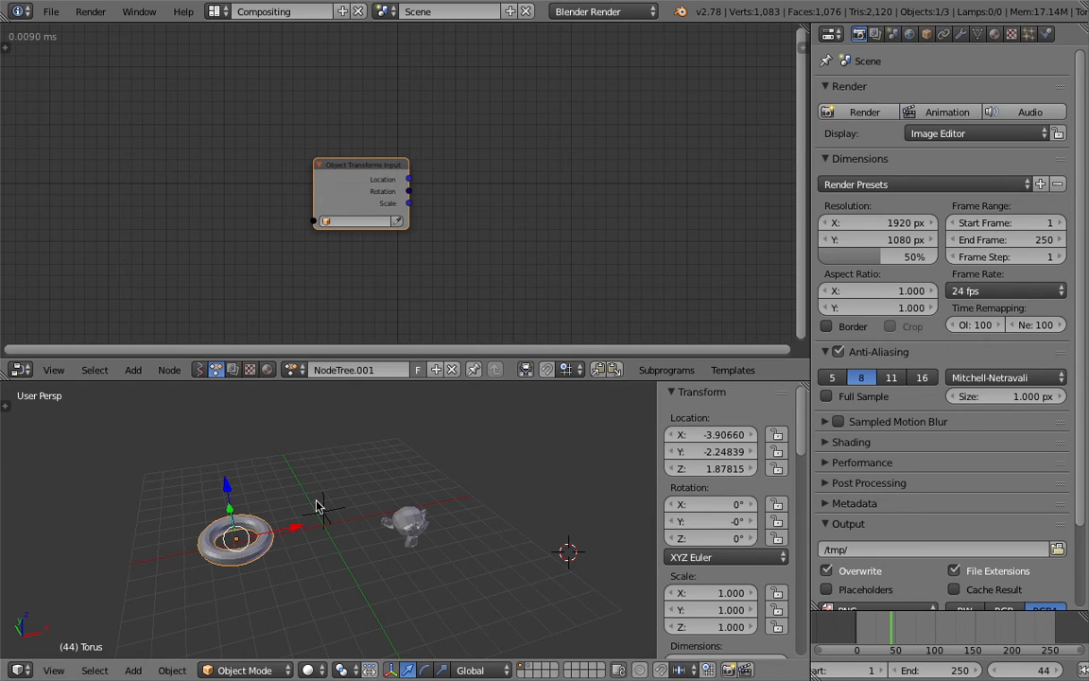
# Select the Empty and load it into the Object Transforms Input node
pyautogui.moveTo(321, 507); pyautogui.dragTo(384, 525, button='right')
pyautogui.rightClick(379, 482)
pyautogui.click(398, 222)
# Open the tool shelf's Animation Nodes tab to check the auto execution settings, then hide the shelf
pyautogui.click(4, 45)
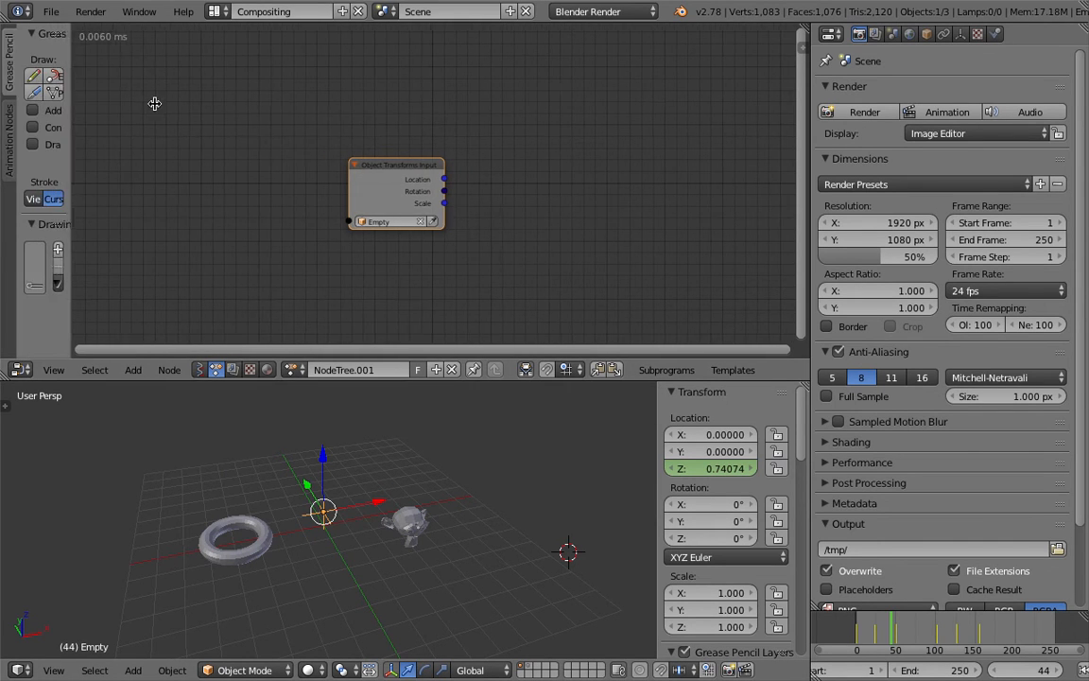
pyautogui.click(6, 132)
pyautogui.click(53, 60)
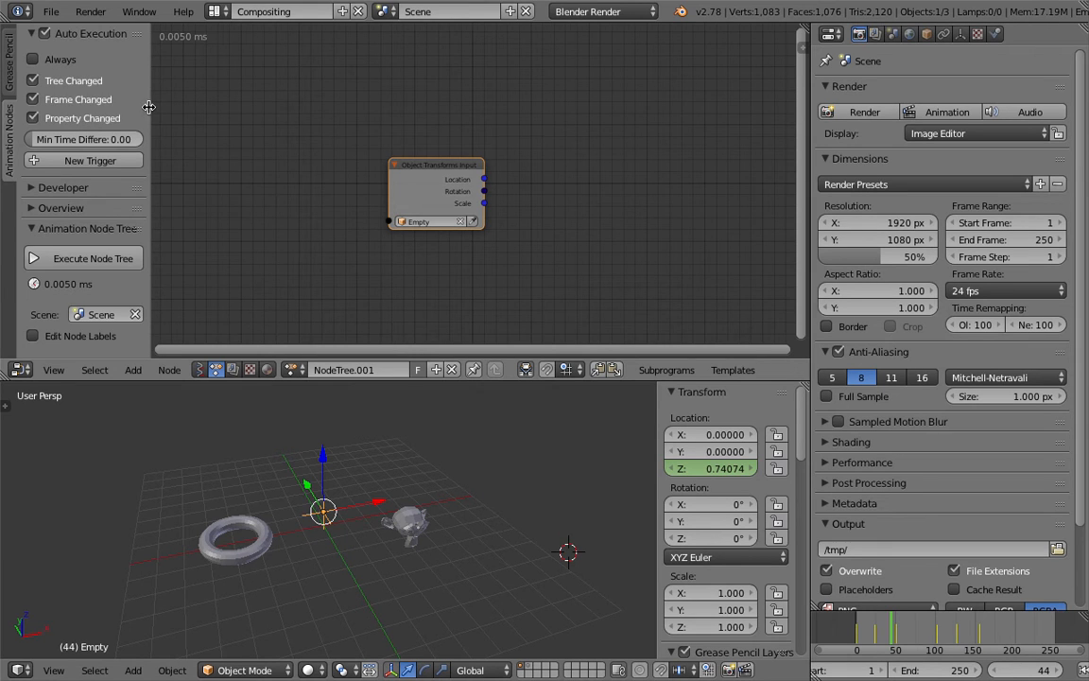
pyautogui.press('t')
# Reposition and enlarge the Object Transforms Input node in the editor and save the file
pyautogui.moveTo(388, 99); pyautogui.dragTo(225, 98, button='middle')
pyautogui.scroll(2, 224, 98)
pyautogui.moveTo(271, 131); pyautogui.dragTo(308, 115, button='middle')
pyautogui.moveTo(287, 169); pyautogui.dragTo(301, 168, button='middle')
pyautogui.hotkey('ctrl', 's')
# Scrub the timeline to watch the Empty's Z location in the node, then save the file
pyautogui.click(324, 206)
pyautogui.scroll(1, 337, 189)
pyautogui.moveTo(870, 630); pyautogui.dragTo(896, 630)
pyautogui.moveTo(381, 539); pyautogui.dragTo(330, 499, button='middle')
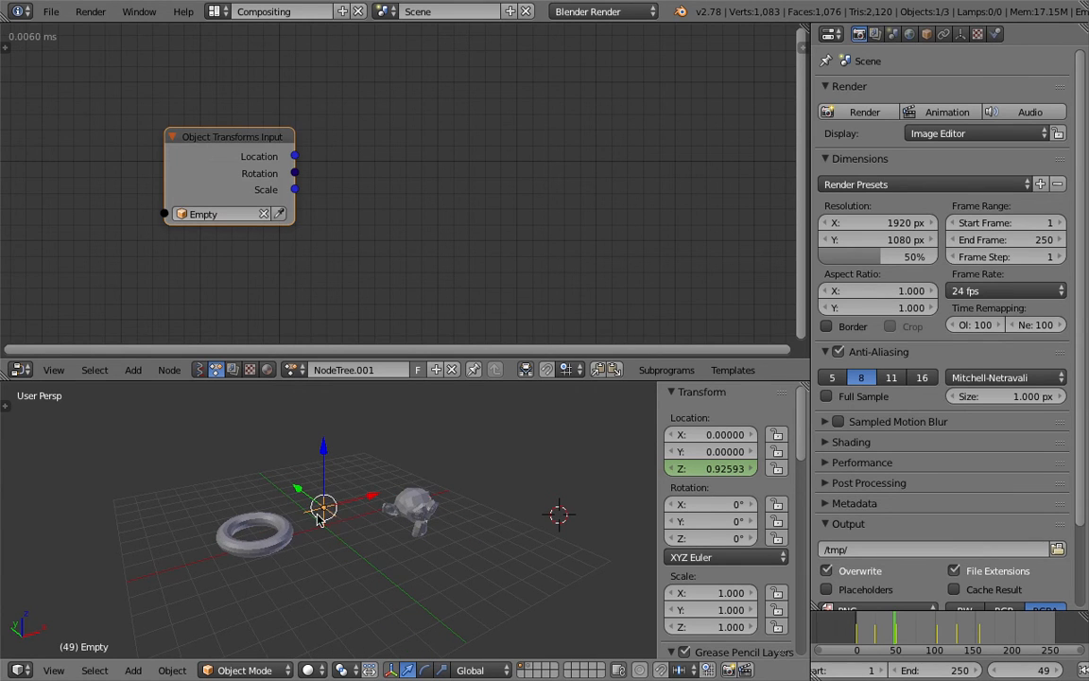
pyautogui.hotkey('ctrl', 's')
# Add an Object Transforms Output node to the right of the input node
pyautogui.click(299, 541)
pyautogui.moveTo(420, 223); pyautogui.dragTo(411, 219, button='middle')
pyautogui.hotkey('ctrl', 'a')
pyautogui.write('object t')
pyautogui.press('Down')
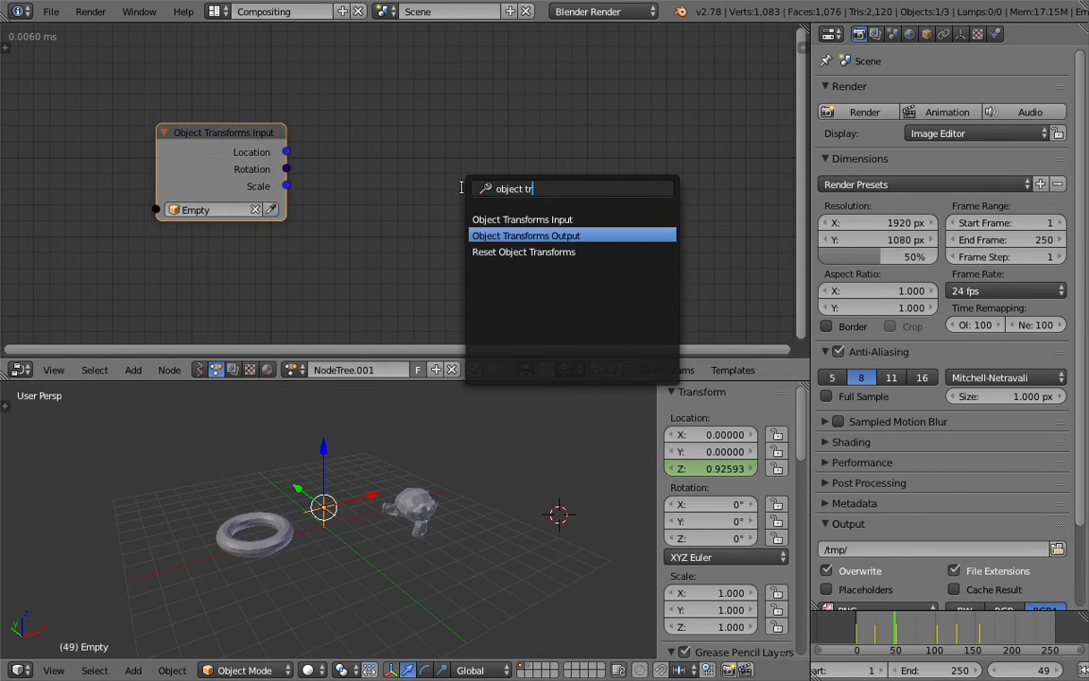
pyautogui.press('Return')
pyautogui.click(475, 107)
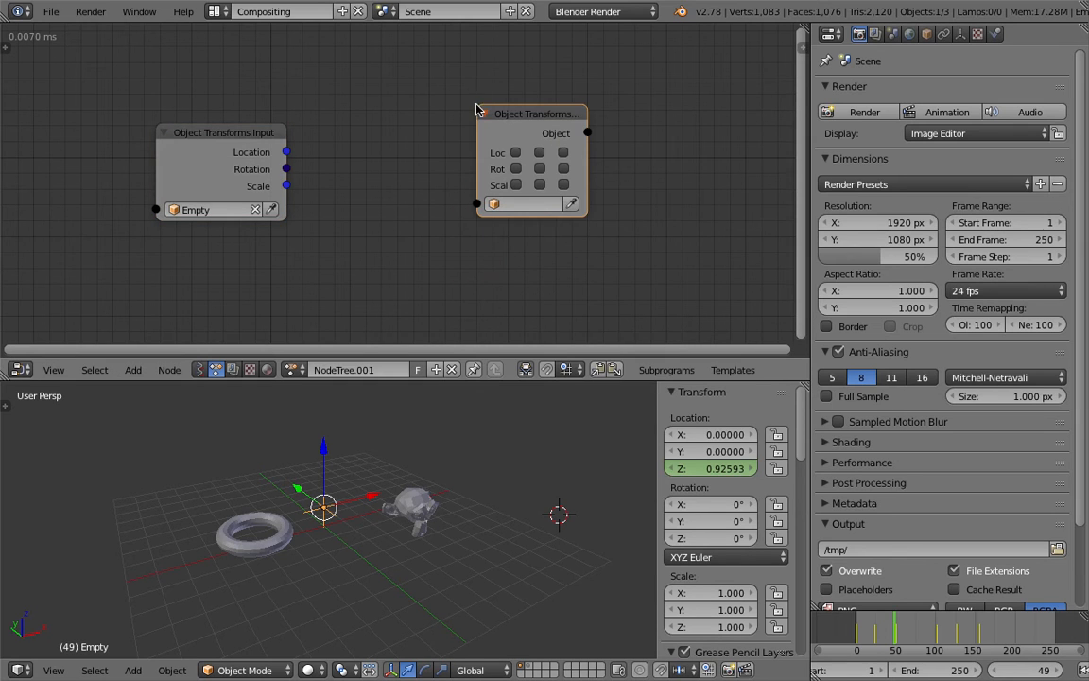
# Add an Object Attribute Output node below the Object Transforms Output node
pyautogui.hotkey('shift', 'a')
pyautogui.click(672, 119)
pyautogui.write('objcet')
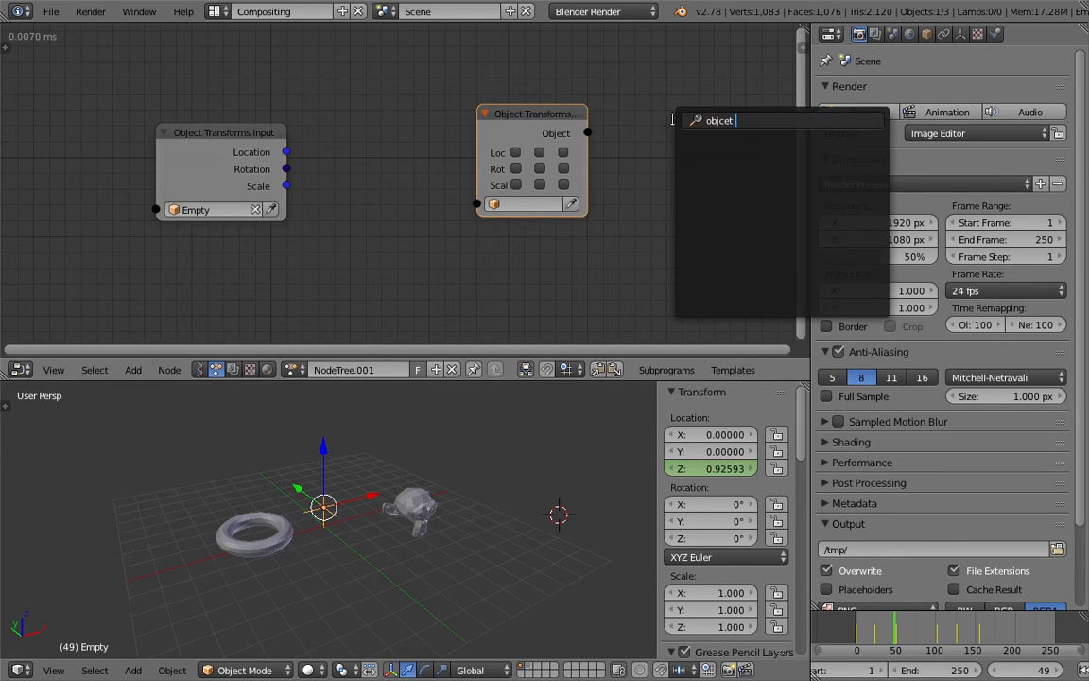
pyautogui.press('BackSpace')
pyautogui.press('BackSpace')
pyautogui.press('BackSpace')
pyautogui.write('ect a')
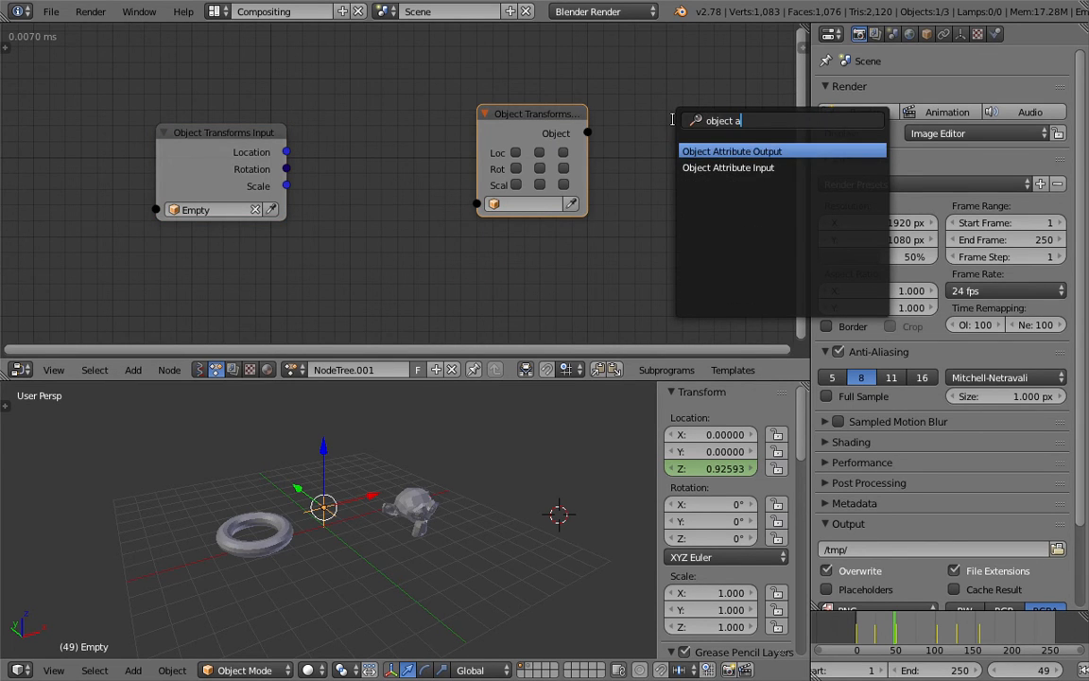
pyautogui.press('Return')
pyautogui.click(497, 232)
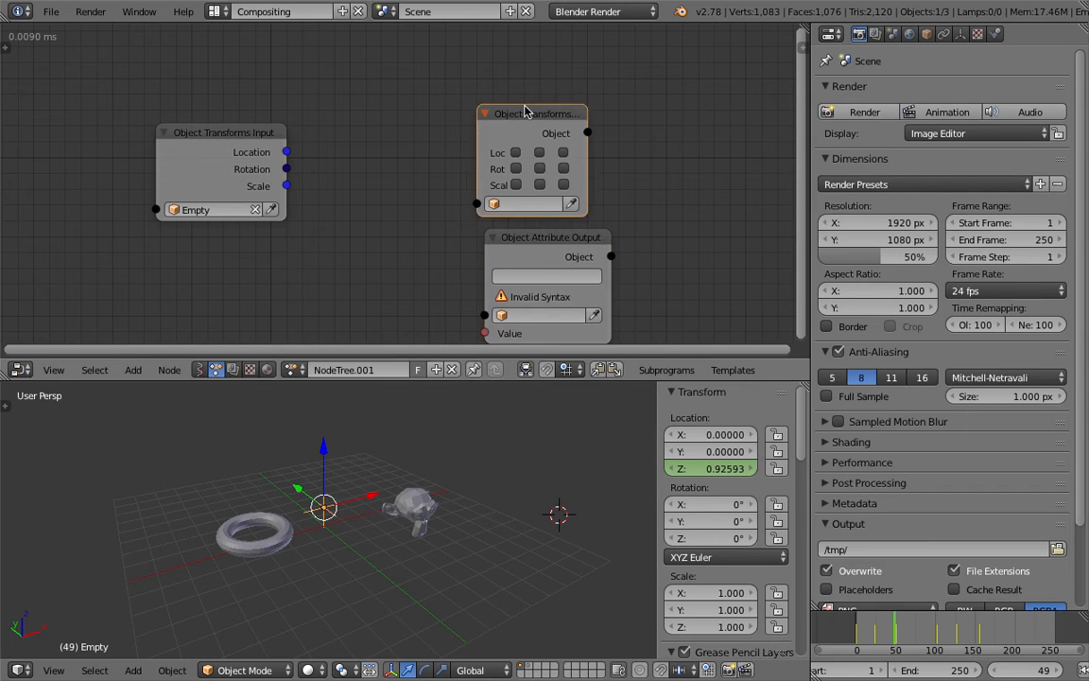
# Rearrange the three nodes in the editor and save the file
pyautogui.moveTo(501, 111); pyautogui.dragTo(510, 70)
pyautogui.click(536, 236)
pyautogui.scroll(-1, 525, 227)
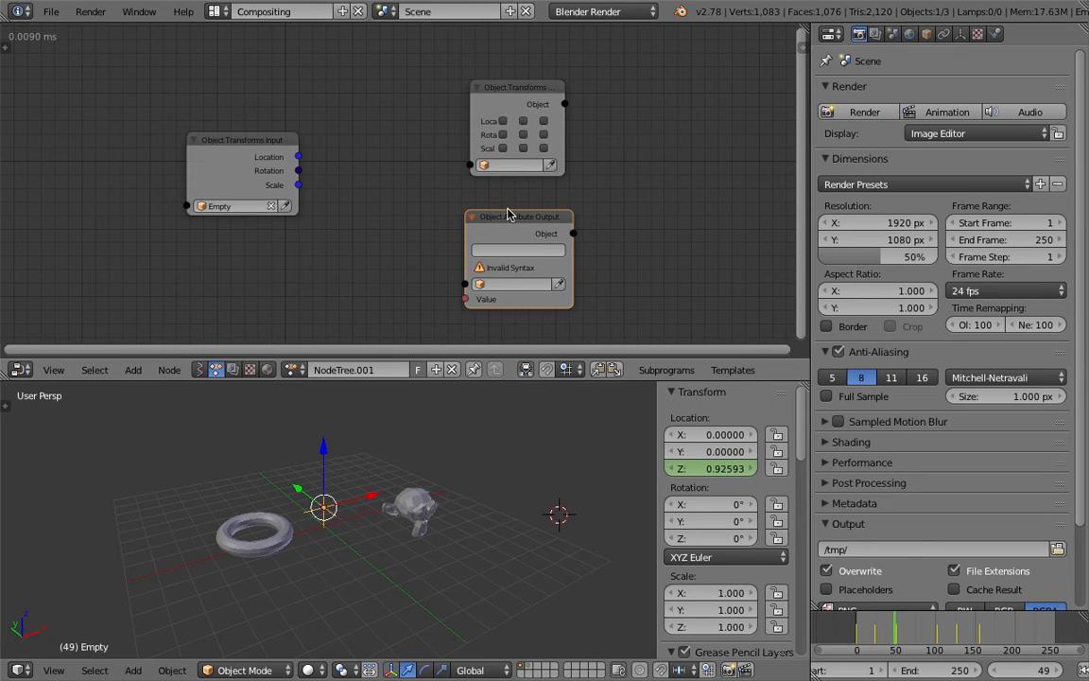
pyautogui.moveTo(501, 201); pyautogui.dragTo(471, 188, button='middle')
pyautogui.hotkey('ctrl', 's')
pyautogui.click(411, 180)
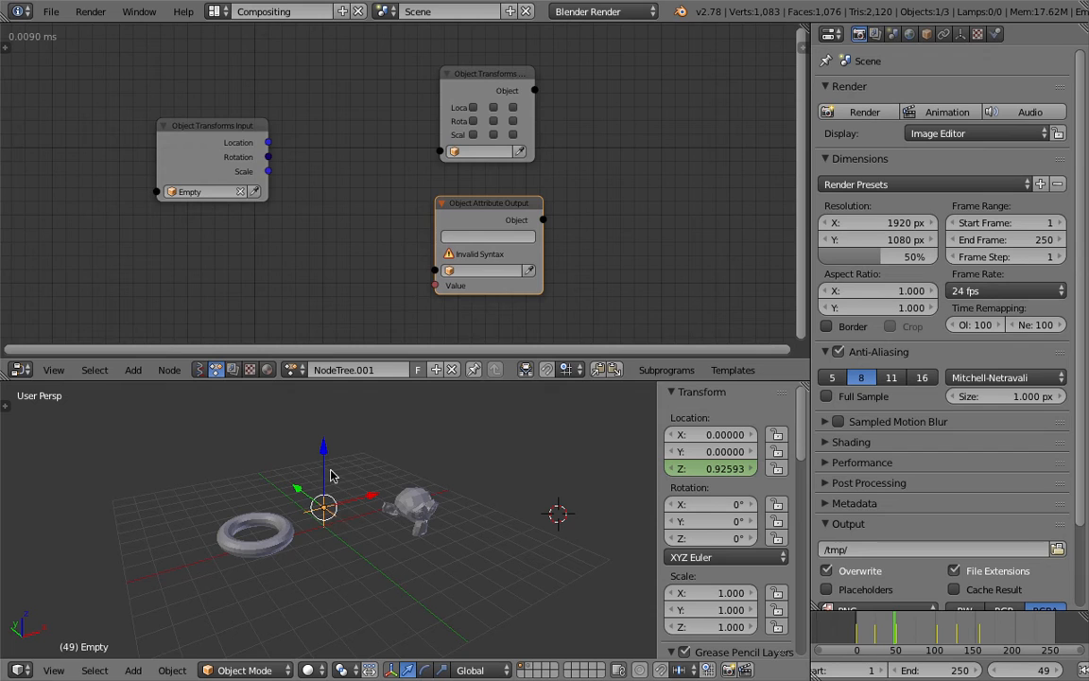
pyautogui.moveTo(248, 127); pyautogui.dragTo(193, 125)
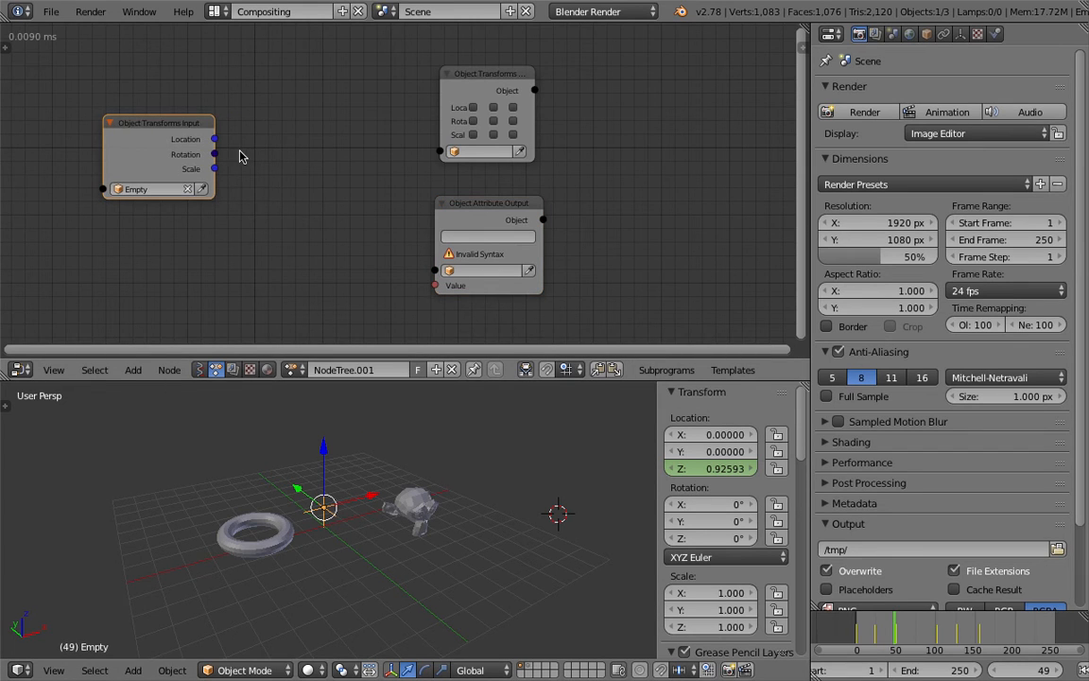
pyautogui.moveTo(449, 89); pyautogui.dragTo(484, 87)
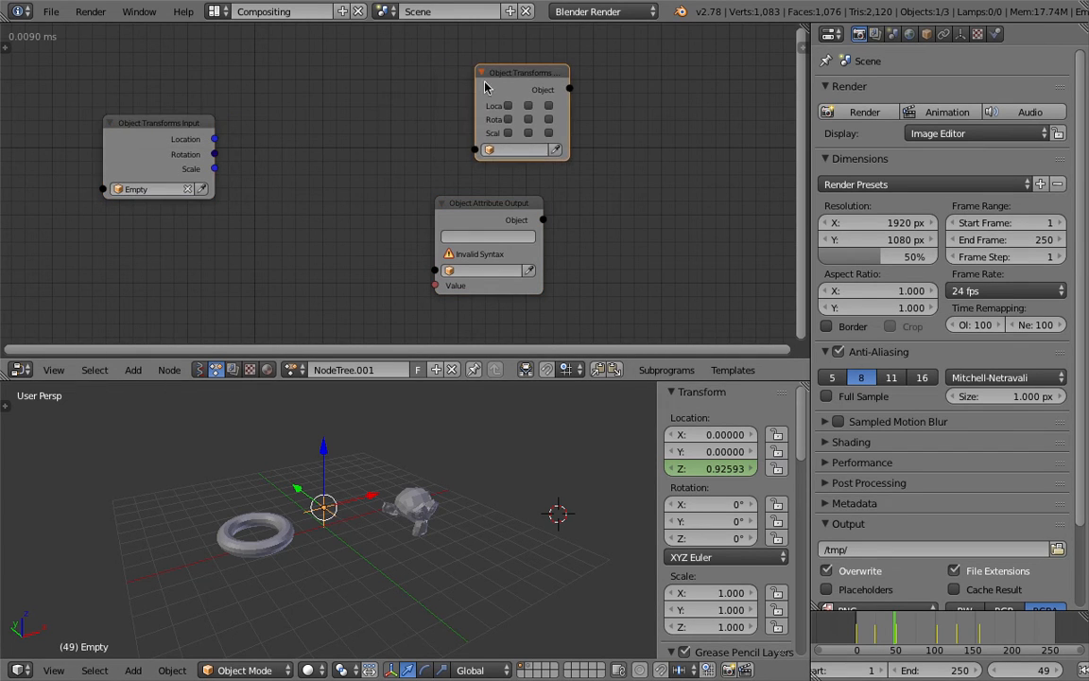
# Add a Separate Vector node and connect the Empty's Location output to its Vector input
pyautogui.moveTo(190, 135); pyautogui.dragTo(172, 141)
pyautogui.hotkey('ctrl', 'a')
pyautogui.write('vecto')
pyautogui.press('BackSpace')
pyautogui.press('BackSpace')
pyautogui.press('BackSpace')
pyautogui.press('BackSpace')
pyautogui.press('BackSpace')
pyautogui.write('sepa')
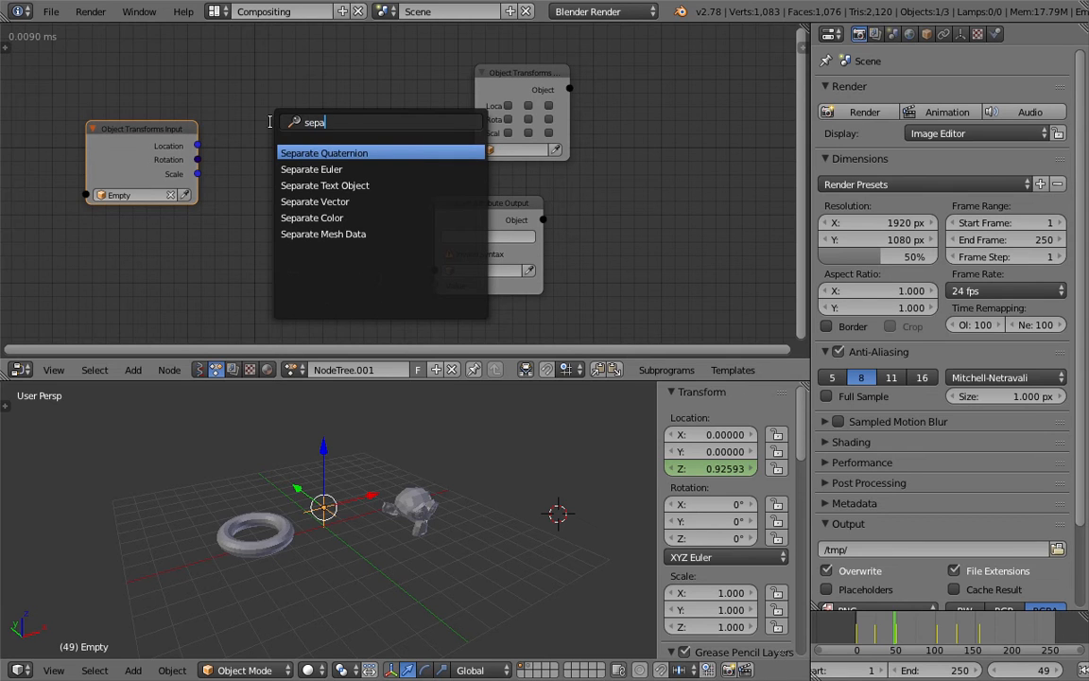
pyautogui.press('Down')
pyautogui.press('Down')
pyautogui.press('Down')
pyautogui.press('Return')
pyautogui.click(279, 102)
pyautogui.moveTo(199, 146); pyautogui.dragTo(253, 167)
# Enable scale on the Object Transforms Output node and connect Separate Vector's Z output to its Scale input
pyautogui.moveTo(346, 145); pyautogui.dragTo(464, 131)
pyautogui.click(508, 134)
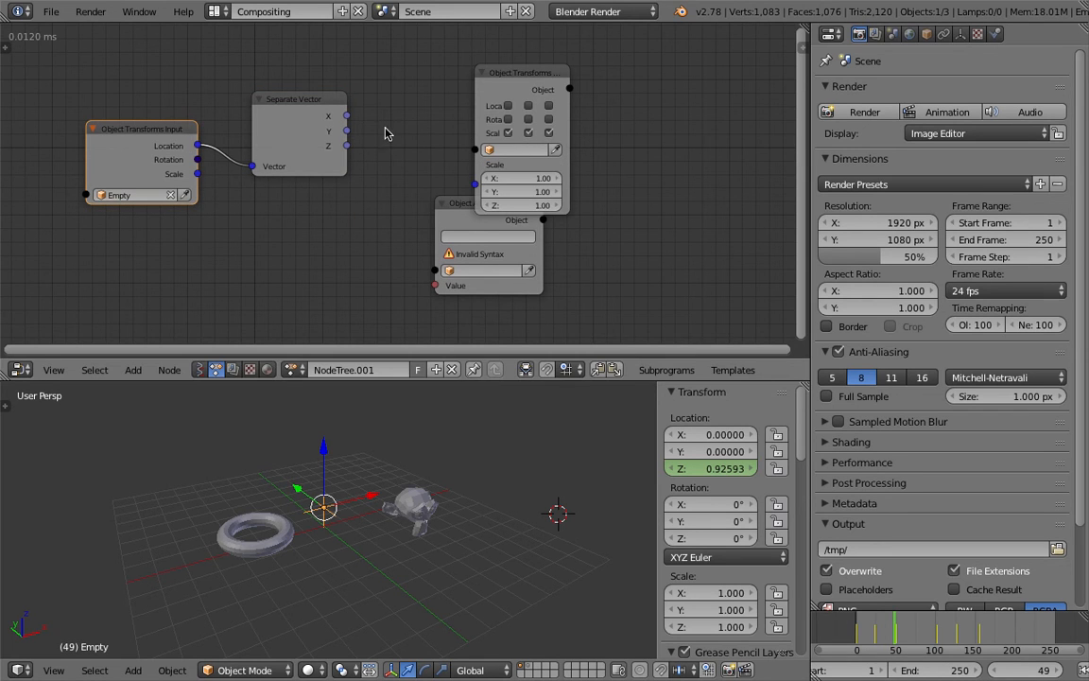
pyautogui.moveTo(351, 149); pyautogui.dragTo(475, 184)
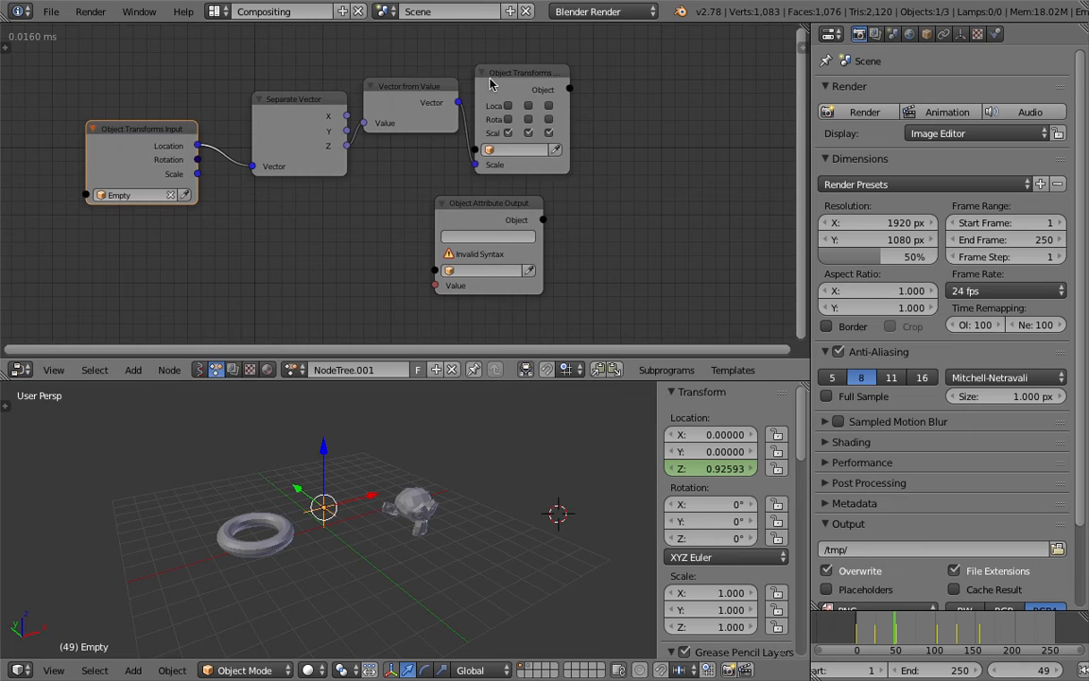
# Set the Object Transforms Output node's object to Torus
pyautogui.moveTo(498, 80); pyautogui.dragTo(523, 83)
pyautogui.click(554, 153)
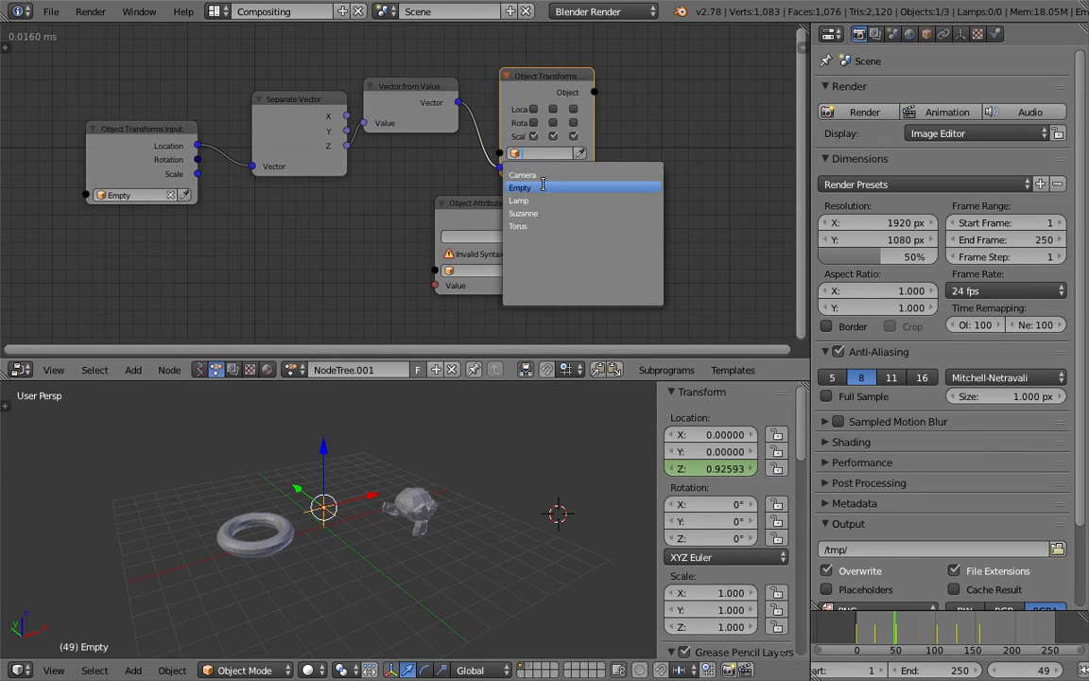
pyautogui.click(537, 225)
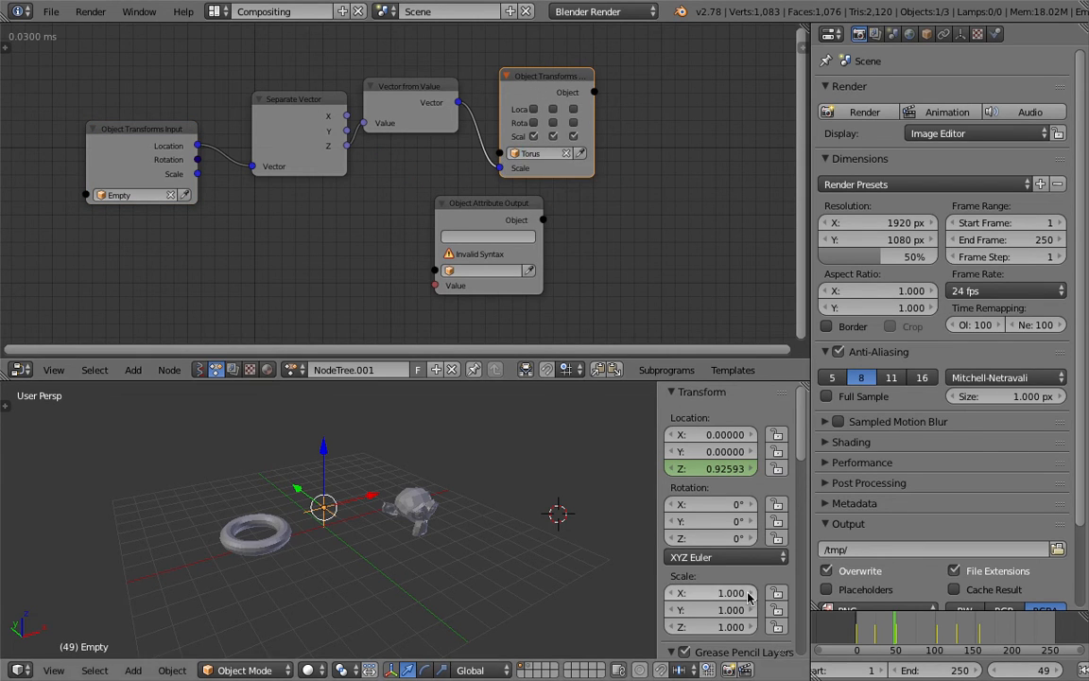
# Scrub the timeline to preview the torus scaling with the Empty's movement
pyautogui.moveTo(858, 635); pyautogui.dragTo(984, 629)
pyautogui.scroll(-2, 984, 629)
pyautogui.moveTo(964, 631); pyautogui.dragTo(912, 634, button='middle')
pyautogui.scroll(-3, 910, 628)
pyautogui.moveTo(954, 632); pyautogui.dragTo(899, 630)
# Delete the unused Object Attribute Output node
pyautogui.click(489, 209)
pyautogui.press('x')
pyautogui.scroll(6, 380, 530)
pyautogui.scroll(-5, 380, 530)
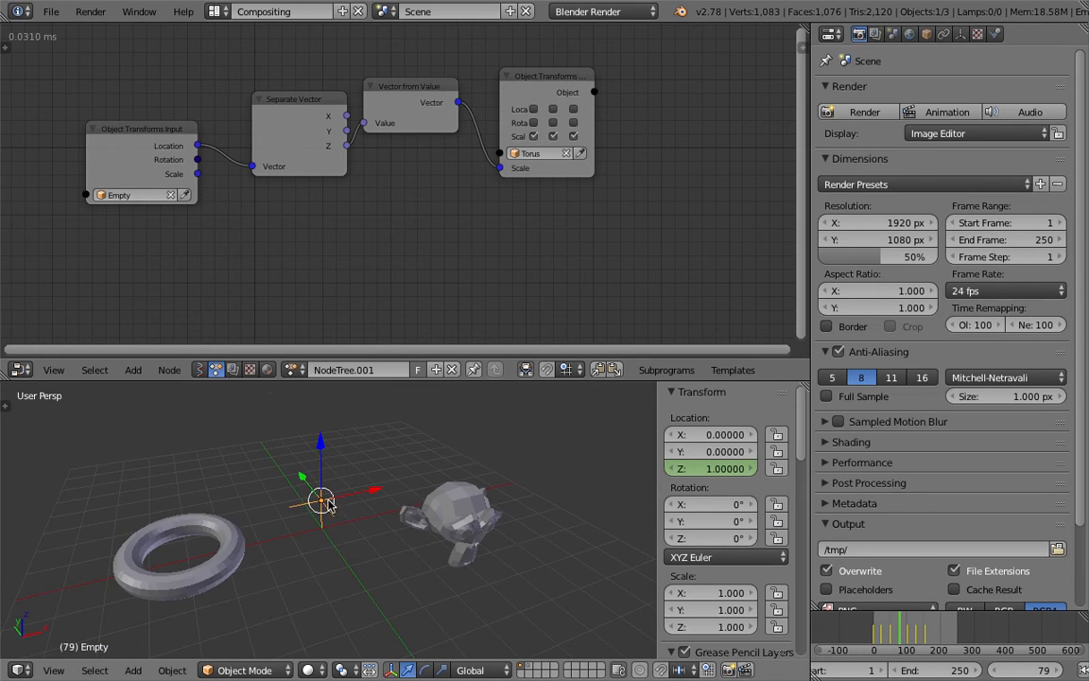
# Resize the node editor and orbit the 3D view while scrubbing to examine the torus and monkey
pyautogui.moveTo(301, 463); pyautogui.dragTo(330, 488, button='middle')
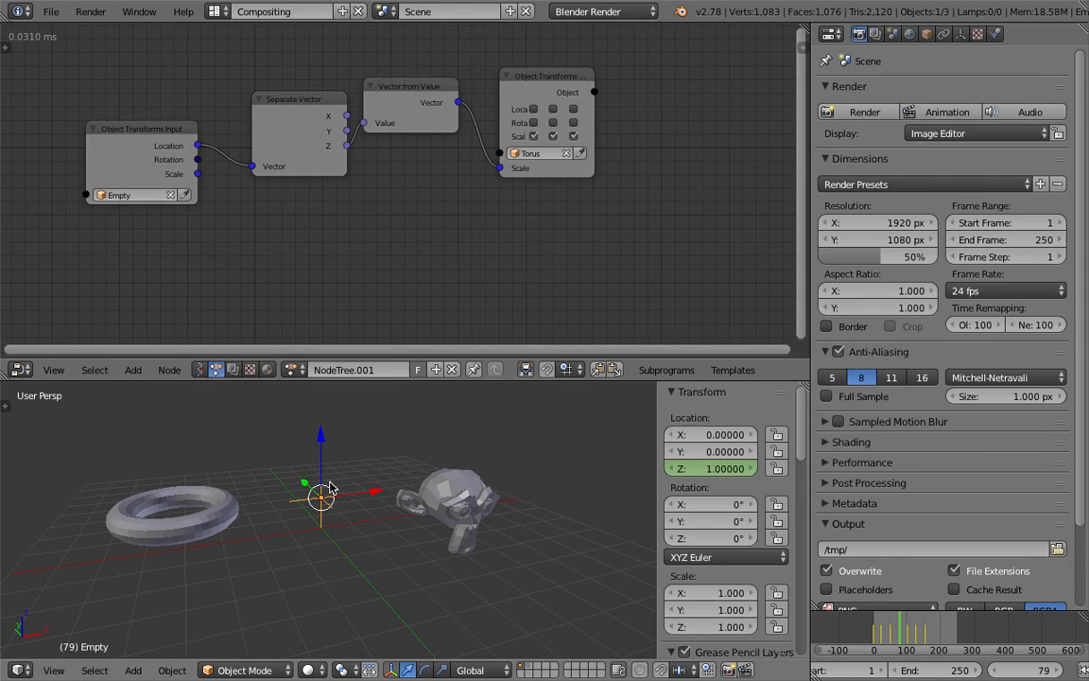
pyautogui.moveTo(885, 628); pyautogui.dragTo(897, 625)
pyautogui.moveTo(357, 517); pyautogui.dragTo(319, 520, button='middle')
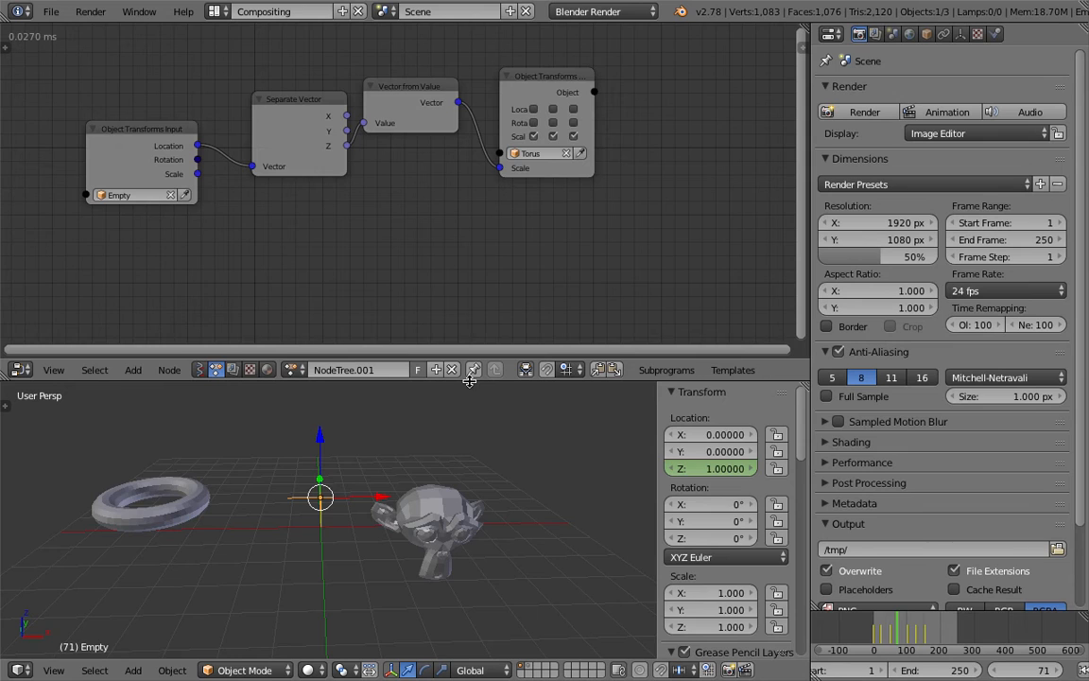
pyautogui.moveTo(469, 381); pyautogui.dragTo(467, 350)
pyautogui.moveTo(440, 425); pyautogui.dragTo(439, 450, button='middle')
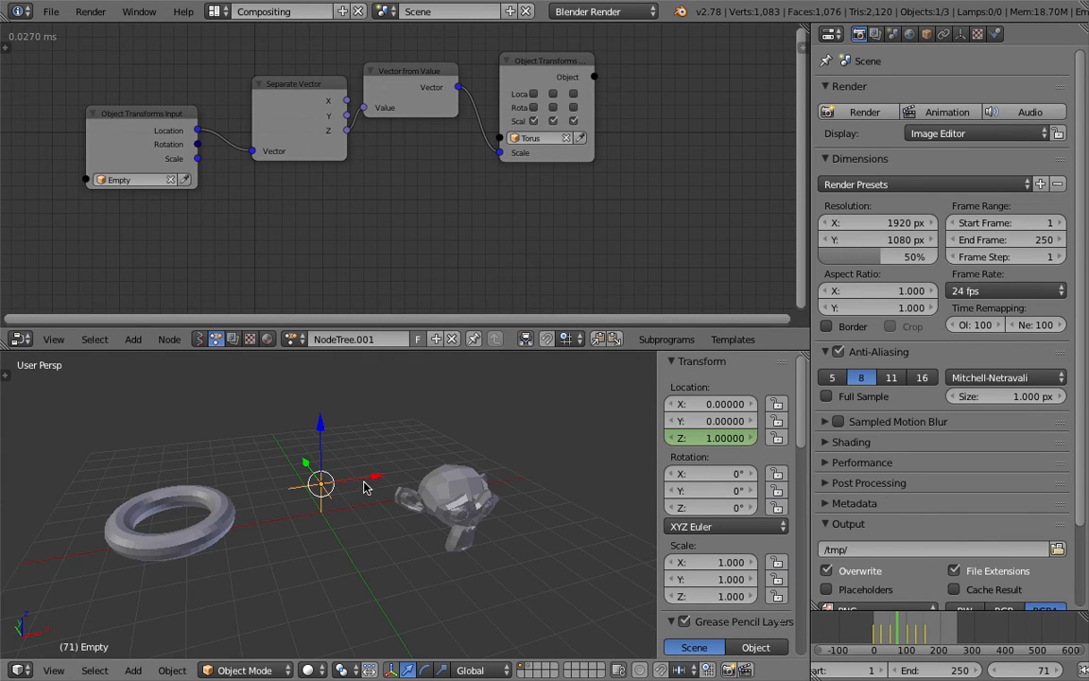
pyautogui.moveTo(349, 484); pyautogui.dragTo(374, 476, button='middle')
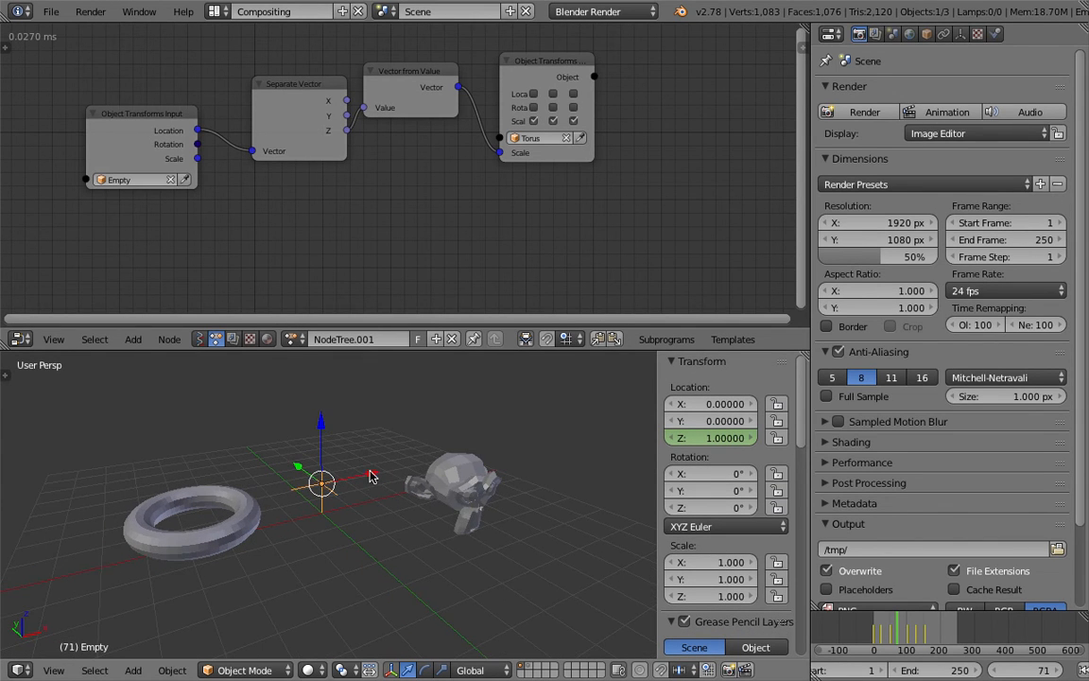
pyautogui.moveTo(451, 504); pyautogui.dragTo(395, 489, button='middle')
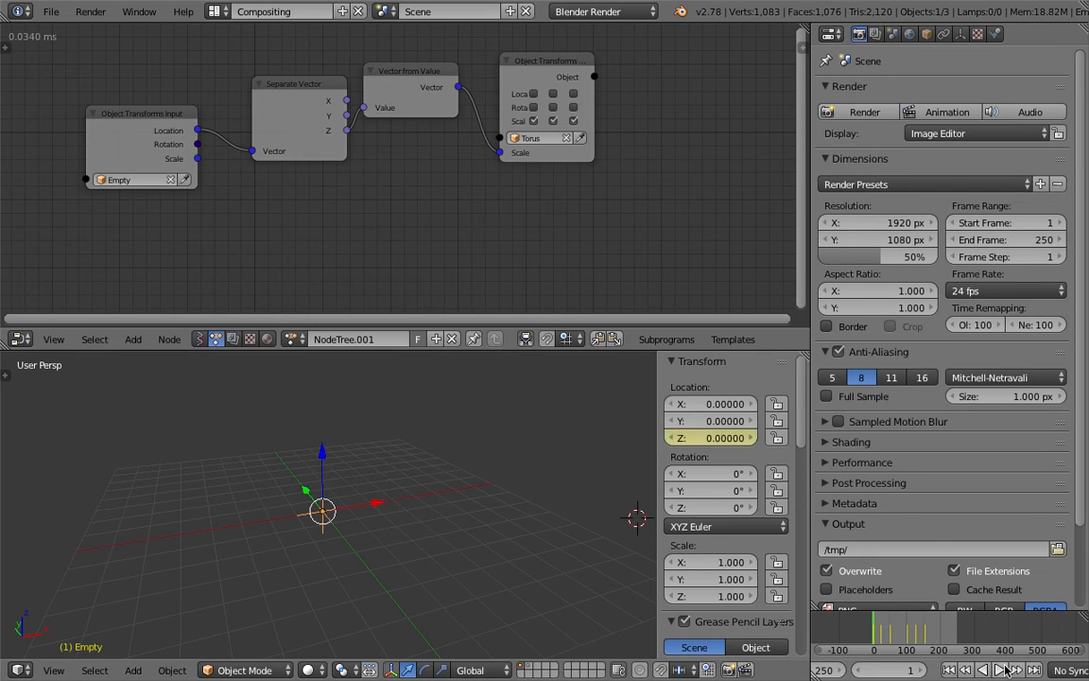
# Play the animation in the 3D View Full layout and stop playback
pyautogui.click(1002, 670)
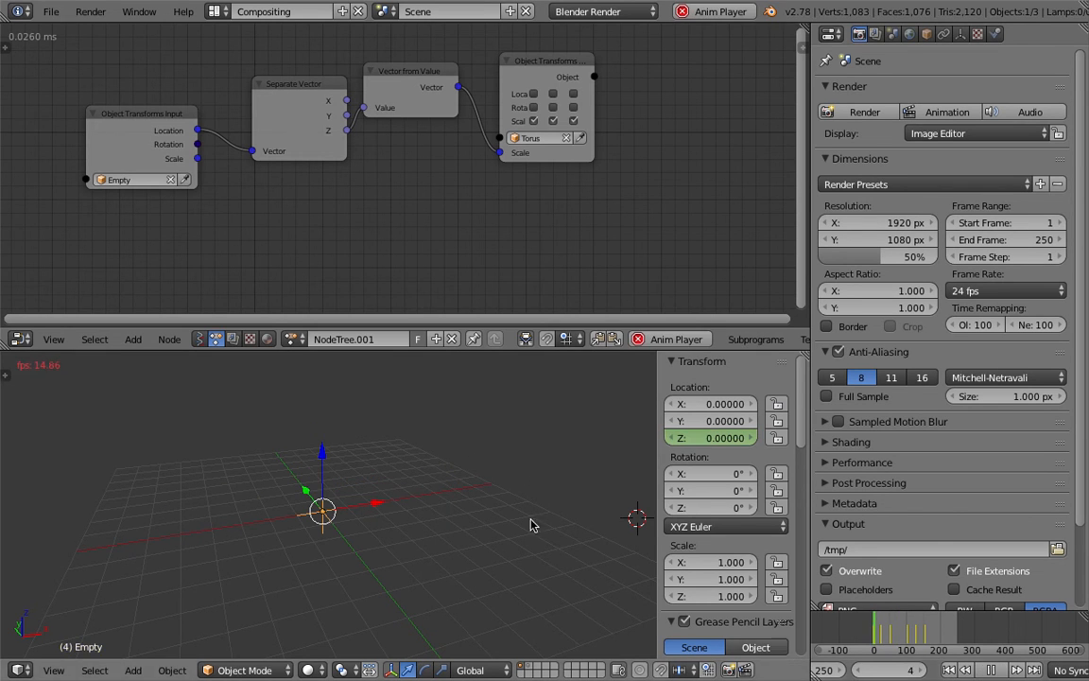
pyautogui.click(215, 11)
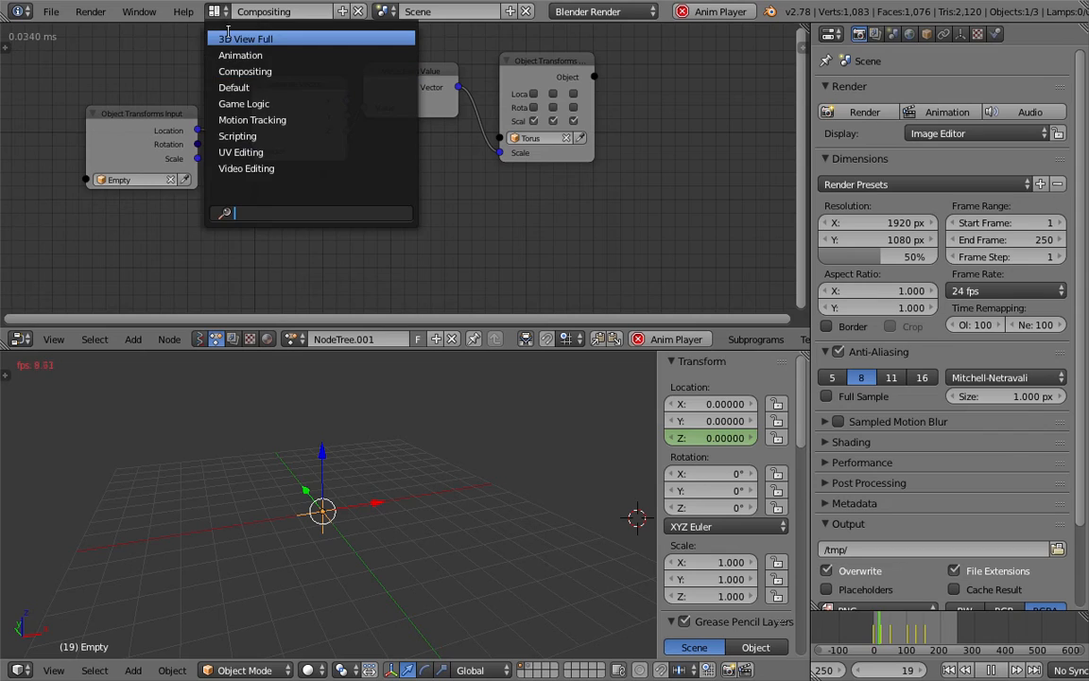
pyautogui.click(231, 34)
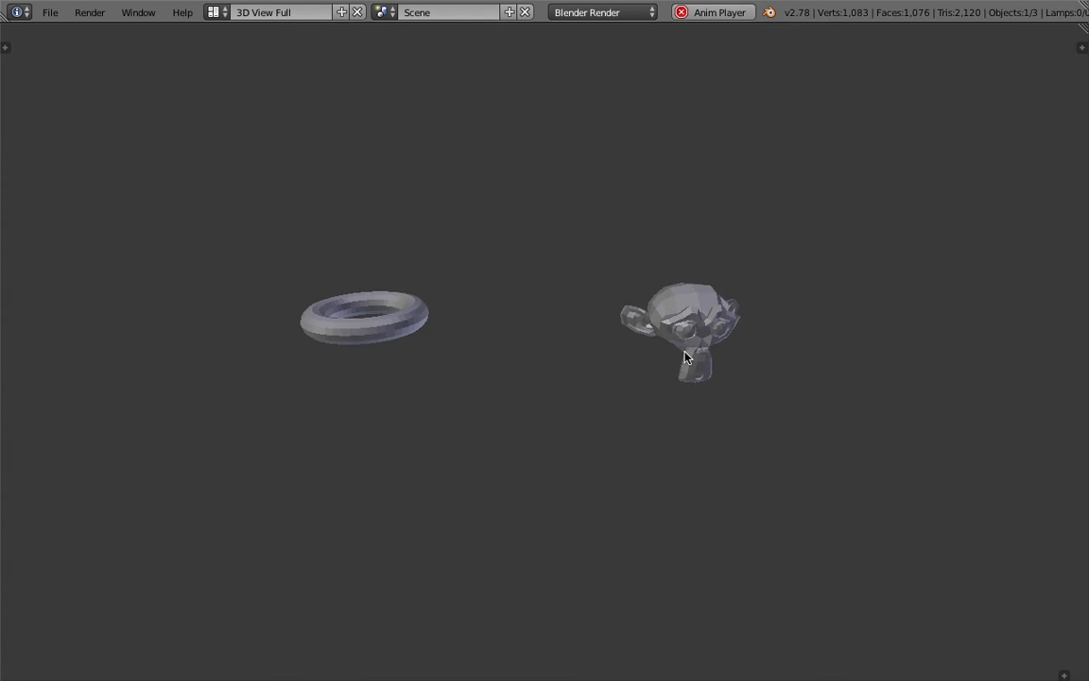
pyautogui.click(700, 14)
# Return to the Compositing layout, select the Empty, and save the file
pyautogui.click(217, 12)
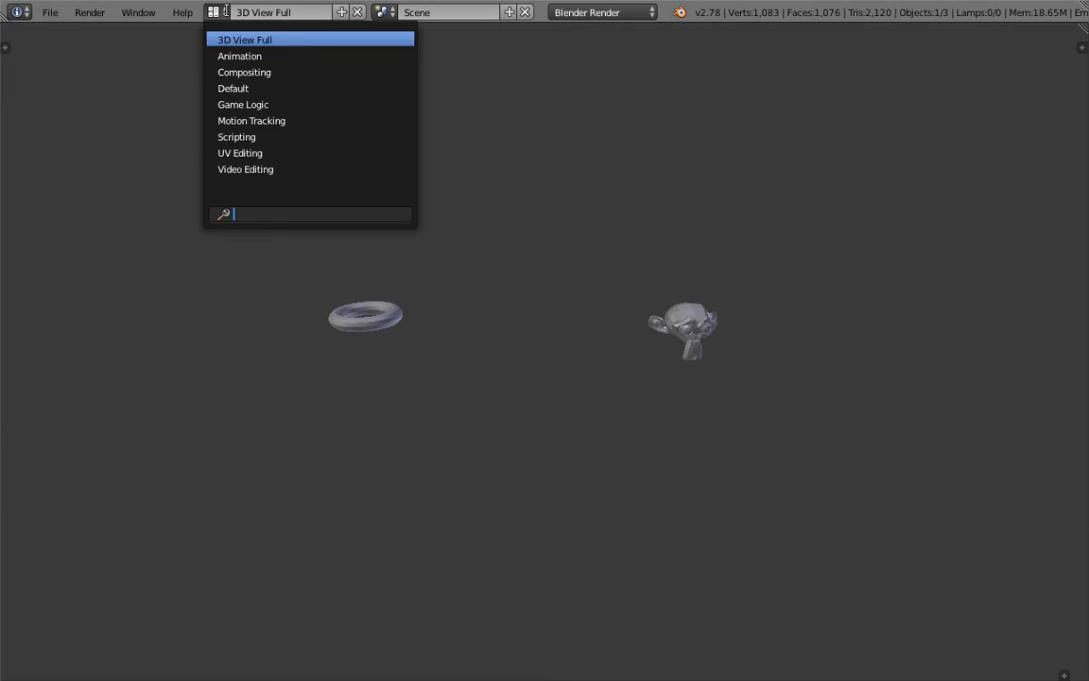
pyautogui.click(233, 72)
pyautogui.hotkey('ctrl', 's')
pyautogui.click(498, 358)
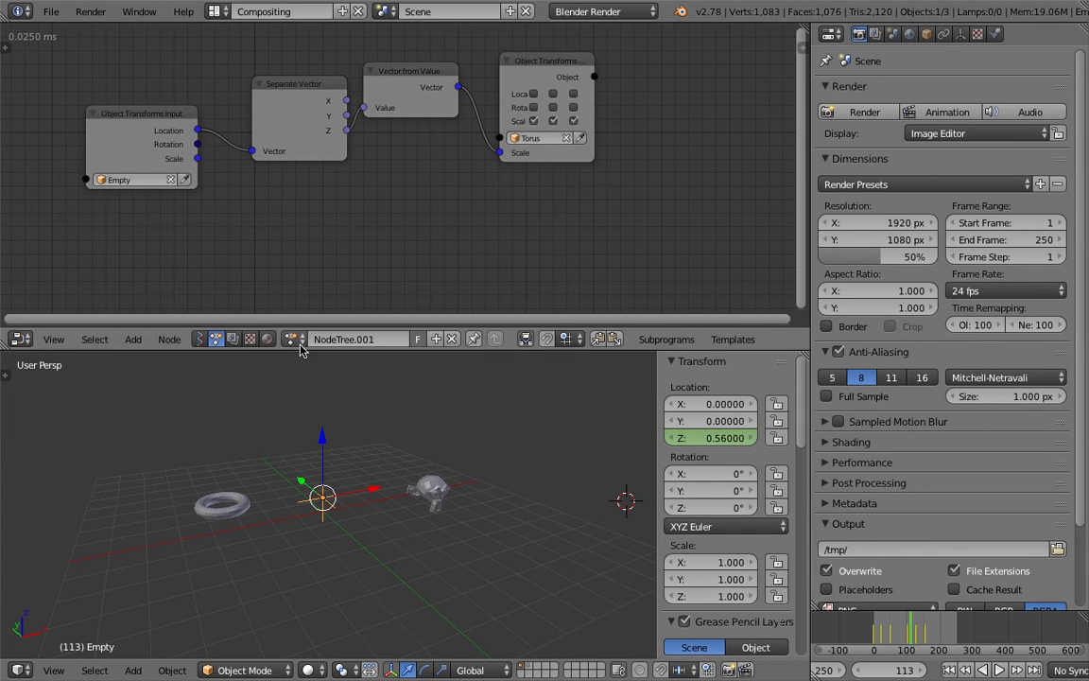
pyautogui.scroll(2, 348, 442)
pyautogui.hotkey('ctrl', 's')
pyautogui.click(323, 437)
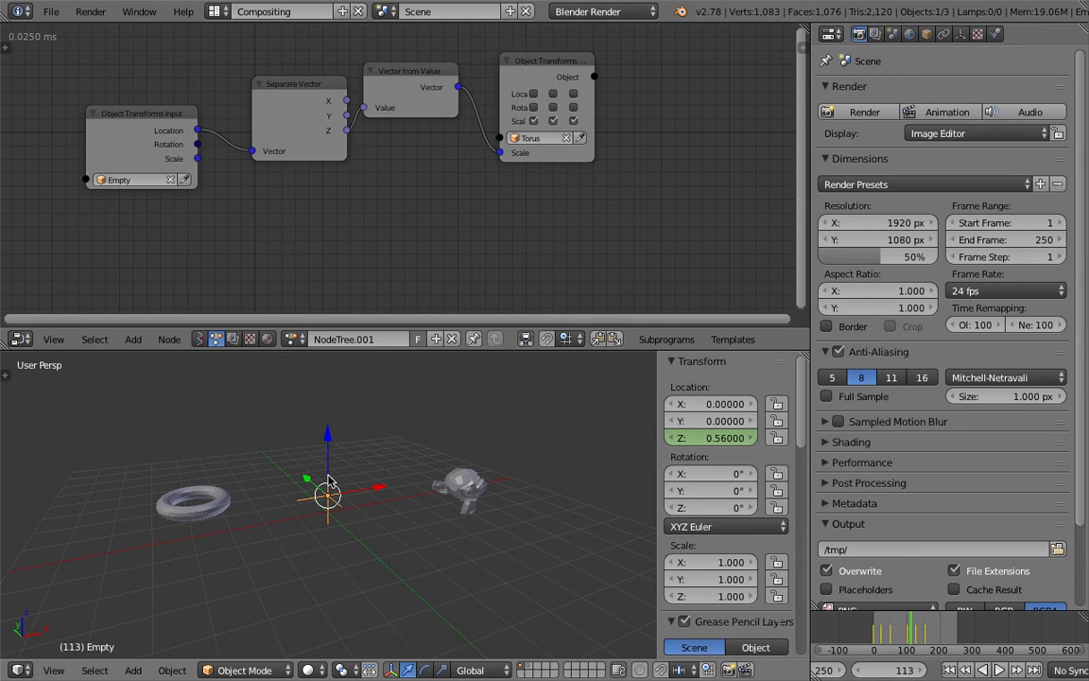
# Switch to the Animation layout and save the file
pyautogui.click(216, 11)
pyautogui.click(214, 49)
pyautogui.scroll(-6, 301, 340)
pyautogui.scroll(10, 313, 362)
pyautogui.moveTo(302, 340); pyautogui.dragTo(299, 375, button='middle')
pyautogui.hotkey('ctrl', 's')
# Examine the Empty's Z Location curve in the graph editor and dope sheet
pyautogui.click(322, 344)
pyautogui.moveTo(365, 462); pyautogui.dragTo(323, 445)
pyautogui.moveTo(613, 352); pyautogui.dragTo(531, 350)
pyautogui.moveTo(361, 297); pyautogui.dragTo(470, 293)
pyautogui.scroll(-3, 586, 352)
pyautogui.moveTo(586, 352); pyautogui.dragTo(610, 371, button='middle')
pyautogui.scroll(-3, 671, 364)
pyautogui.scroll(-3, 632, 388)
pyautogui.scroll(3, 620, 365)
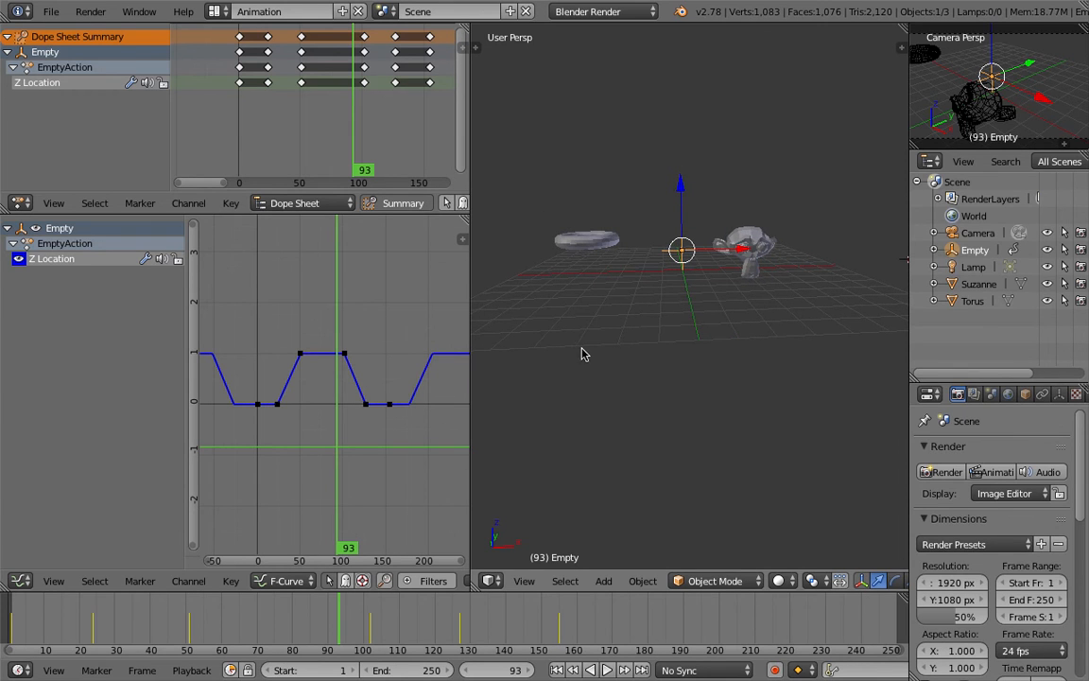
# Sketch a grease pencil graph in the 3D view with axes labelled val A and val B
pyautogui.moveTo(562, 331)
pyautogui.mouseDown()
pyautogui.moveTo(567, 476)
pyautogui.moveTo(735, 453)
pyautogui.mouseUp()
pyautogui.moveTo(608, 476)
pyautogui.mouseDown()
pyautogui.moveTo(618, 466)
pyautogui.moveTo(639, 486)
pyautogui.moveTo(674, 472)
pyautogui.moveTo(677, 485)
pyautogui.mouseUp()
pyautogui.moveTo(666, 478); pyautogui.dragTo(674, 479)
pyautogui.keyDown('shift'); pyautogui.moveTo(594, 360); pyautogui.dragTo(655, 358, button='middle'); pyautogui.keyUp('shift')
pyautogui.moveTo(533, 387); pyautogui.dragTo(575, 387)
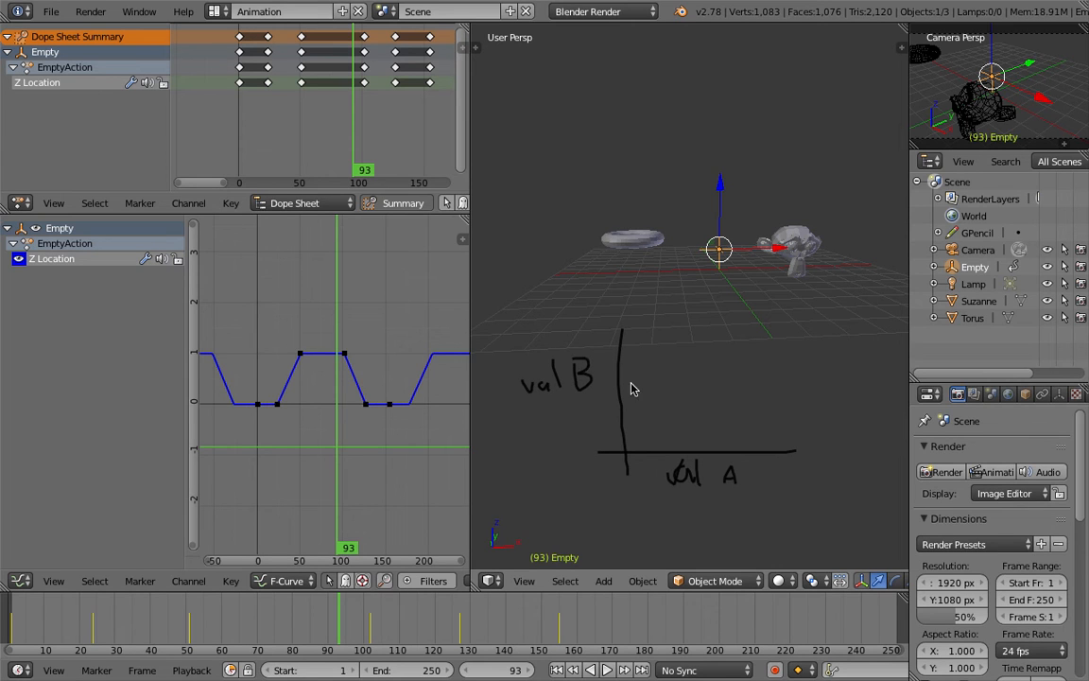
pyautogui.scroll(-4, 794, 445)
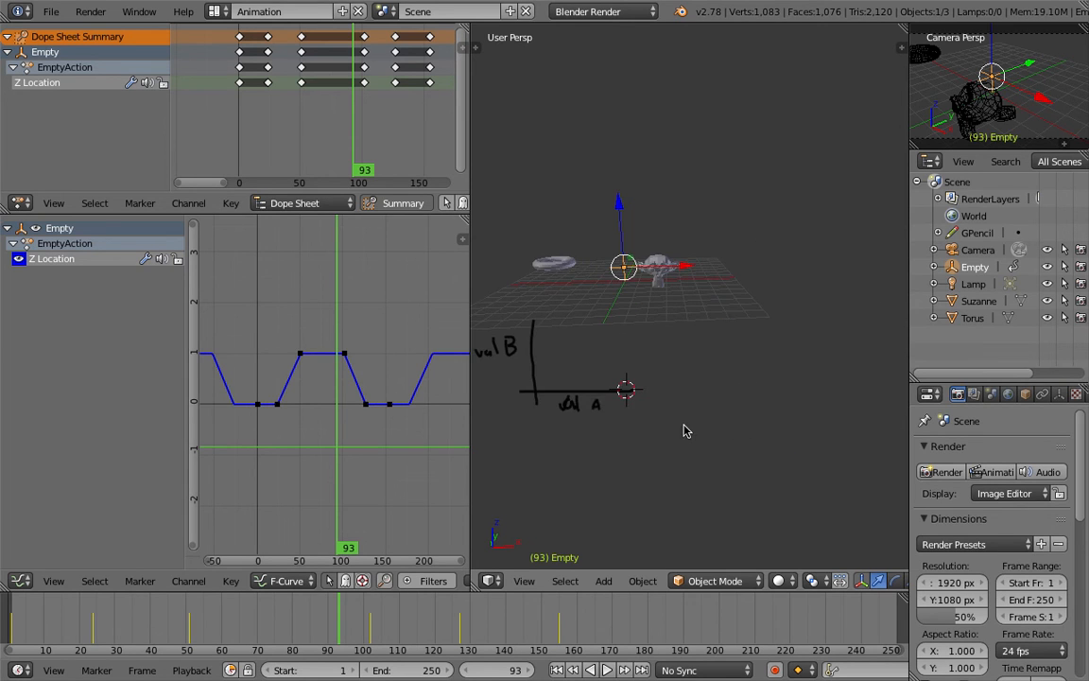
# Sketch a second grease pencil graph with axes labelled val and time, and circle it
pyautogui.moveTo(708, 333)
pyautogui.mouseDown()
pyautogui.moveTo(705, 450)
pyautogui.moveTo(813, 436)
pyautogui.mouseUp()
pyautogui.moveTo(726, 475)
pyautogui.mouseDown()
pyautogui.moveTo(787, 459)
pyautogui.moveTo(791, 468)
pyautogui.mouseUp()
pyautogui.moveTo(796, 464); pyautogui.dragTo(806, 466)
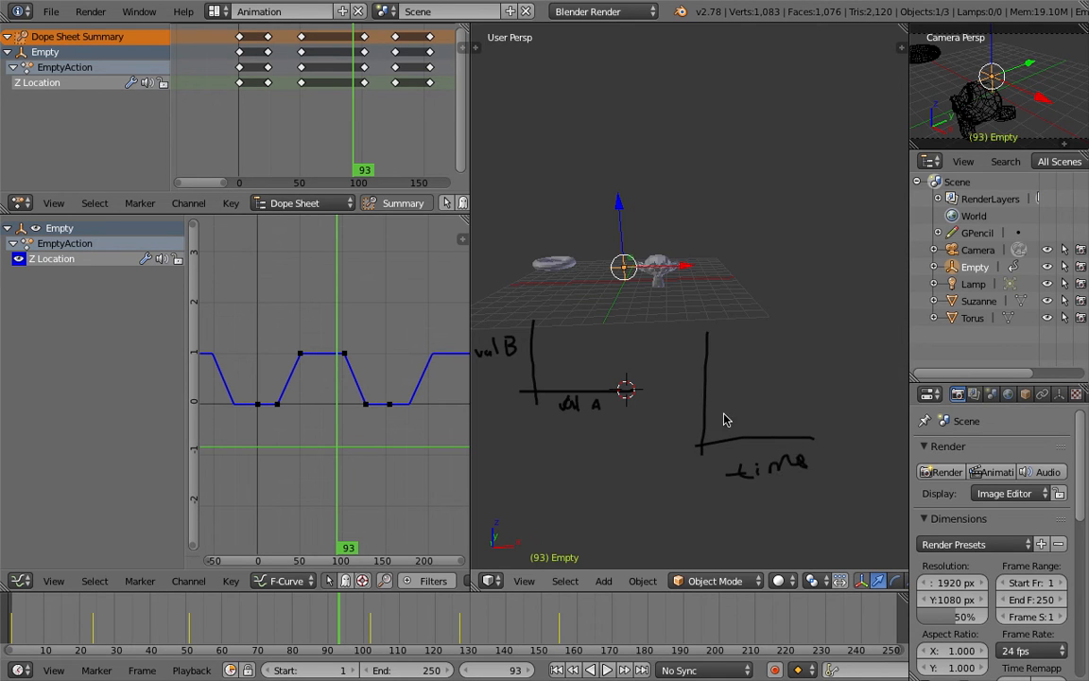
pyautogui.moveTo(663, 381); pyautogui.dragTo(693, 399)
pyautogui.moveTo(677, 316)
pyautogui.mouseDown()
pyautogui.moveTo(678, 465)
pyautogui.moveTo(834, 457)
pyautogui.moveTo(660, 335)
pyautogui.mouseUp()
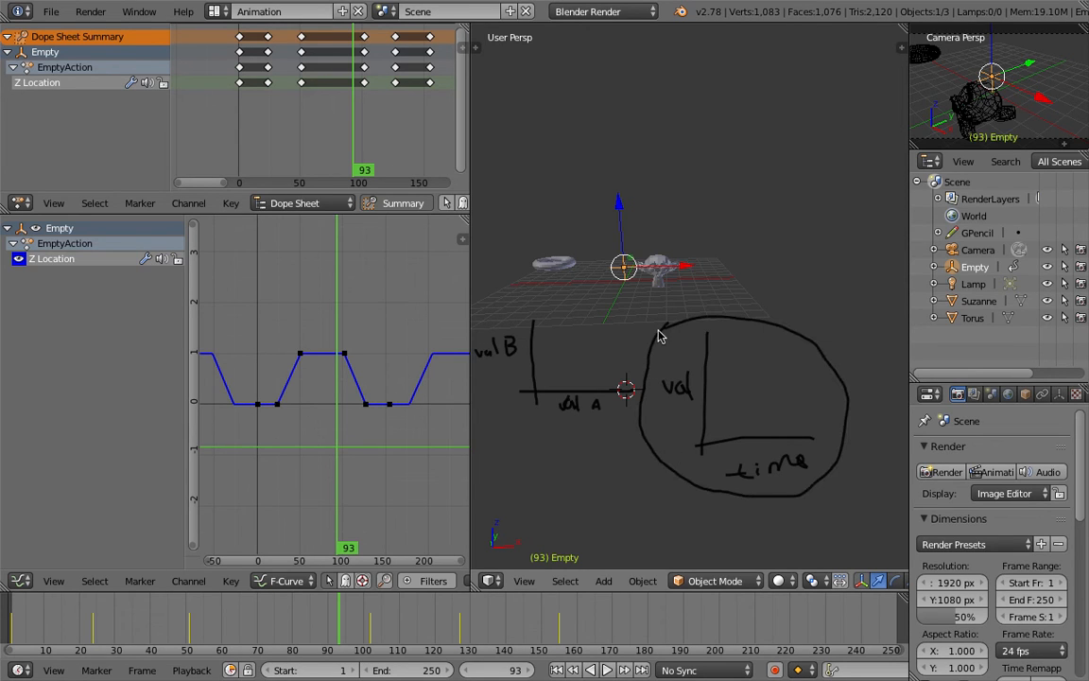
# Sketch a trapezoid curve with a horizontal double arrow inside the circled graph, box the time label, and save the file
pyautogui.moveTo(729, 458)
pyautogui.mouseDown()
pyautogui.moveTo(722, 470)
pyautogui.moveTo(773, 493)
pyautogui.moveTo(813, 445)
pyautogui.moveTo(724, 445)
pyautogui.mouseUp()
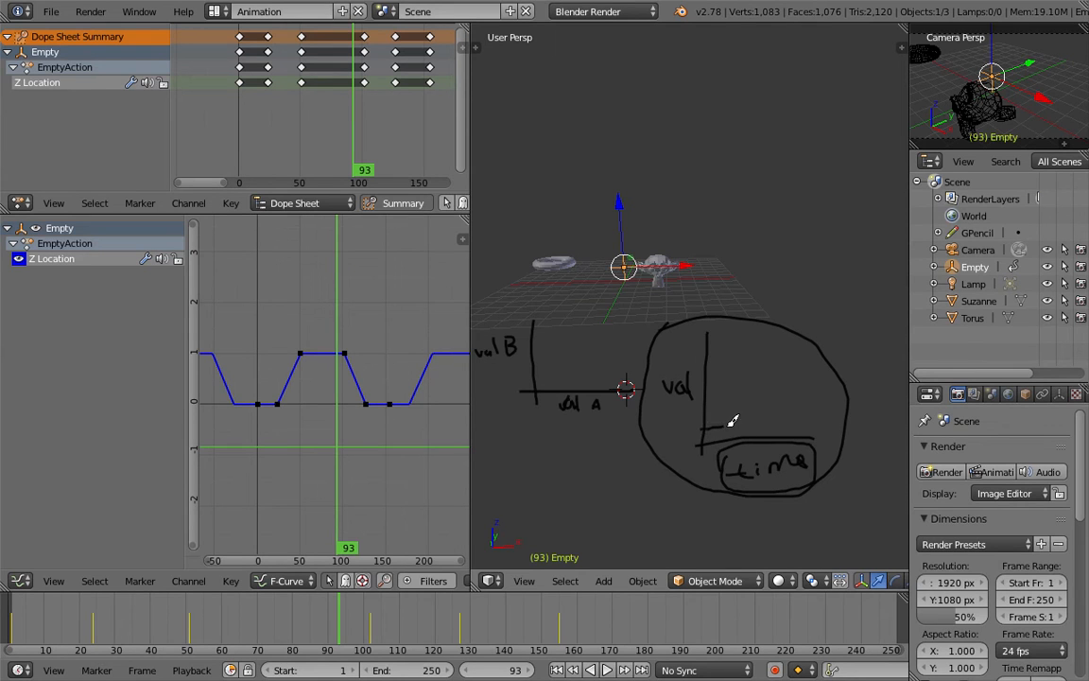
pyautogui.moveTo(736, 401)
pyautogui.mouseDown()
pyautogui.moveTo(748, 370)
pyautogui.moveTo(778, 376)
pyautogui.moveTo(791, 413)
pyautogui.moveTo(792, 397)
pyautogui.mouseUp()
pyautogui.moveTo(729, 356)
pyautogui.mouseDown()
pyautogui.moveTo(780, 356)
pyautogui.moveTo(729, 354)
pyautogui.moveTo(742, 362)
pyautogui.mouseUp()
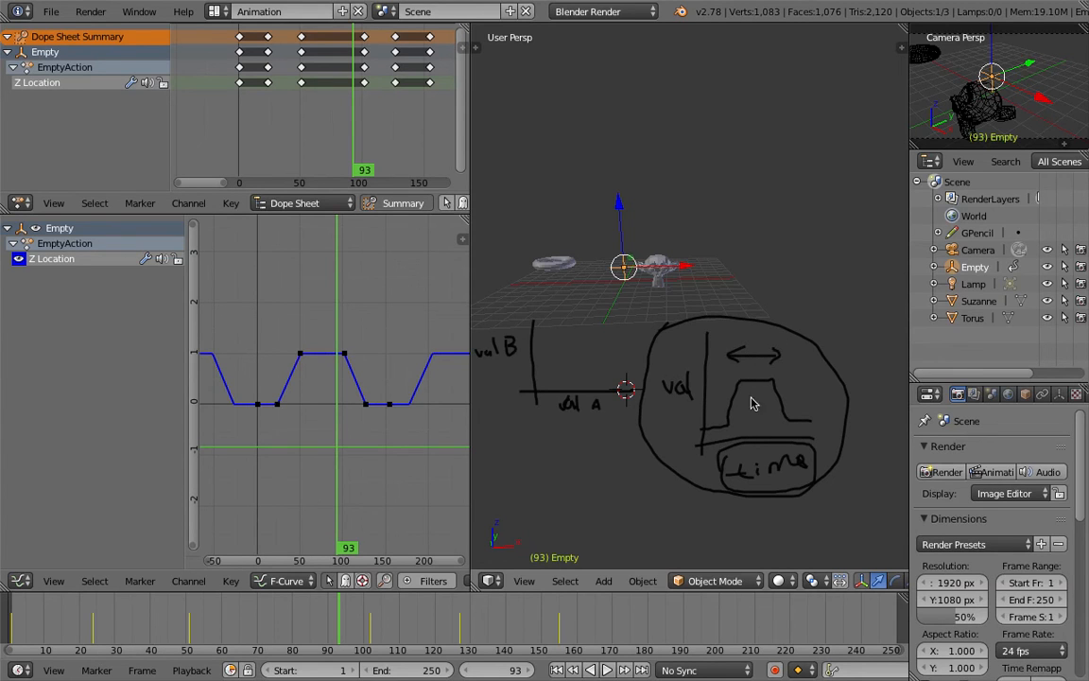
pyautogui.moveTo(731, 266); pyautogui.dragTo(731, 272)
pyautogui.click(736, 303)
pyautogui.moveTo(743, 336); pyautogui.dragTo(746, 351)
pyautogui.click(781, 265)
pyautogui.click(786, 312)
pyautogui.click(792, 363)
pyautogui.click(797, 389)
pyautogui.moveTo(786, 396); pyautogui.dragTo(754, 394, button='middle')
pyautogui.hotkey('ctrl', 's')
pyautogui.click(742, 396)
# Write the label f-curve above the scene and circle it
pyautogui.moveTo(631, 282)
pyautogui.mouseDown(button='middle')
pyautogui.moveTo(608, 285)
pyautogui.moveTo(597, 187)
pyautogui.mouseUp(button='middle')
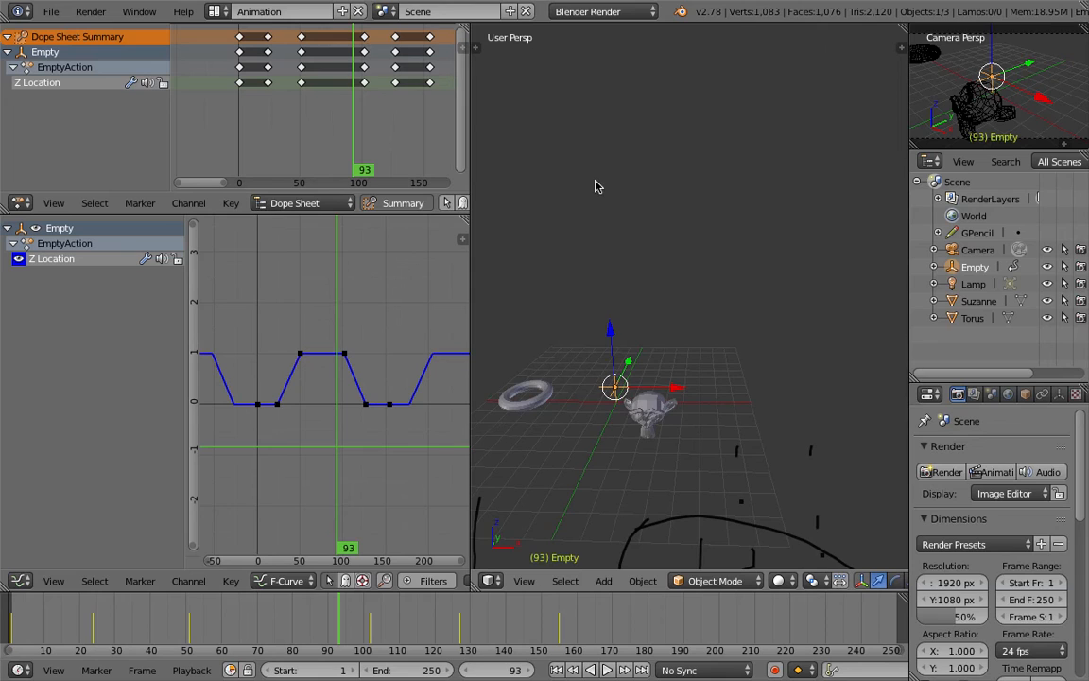
pyautogui.moveTo(584, 123); pyautogui.dragTo(575, 189)
pyautogui.moveTo(608, 151); pyautogui.dragTo(666, 158)
pyautogui.moveTo(671, 158)
pyautogui.mouseDown()
pyautogui.moveTo(704, 142)
pyautogui.moveTo(720, 147)
pyautogui.mouseUp()
pyautogui.moveTo(594, 81)
pyautogui.mouseDown()
pyautogui.moveTo(557, 173)
pyautogui.moveTo(709, 186)
pyautogui.moveTo(661, 91)
pyautogui.moveTo(564, 170)
pyautogui.moveTo(766, 168)
pyautogui.moveTo(605, 92)
pyautogui.moveTo(717, 208)
pyautogui.mouseUp()
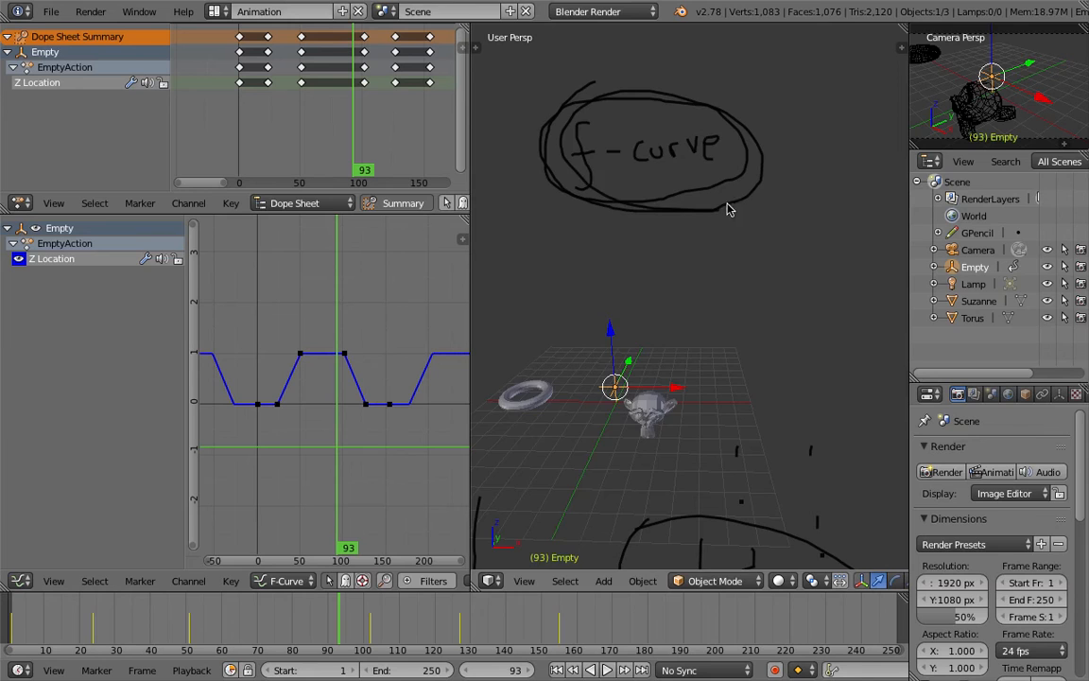
# Sketch a trapezoid curve and a peak curve joined by circled plus signs labelled mix add
pyautogui.scroll(-4, 696, 225)
pyautogui.scroll(4, 682, 216)
pyautogui.keyDown('shift'); pyautogui.moveTo(690, 232); pyautogui.dragTo(673, 198, button='middle'); pyautogui.keyUp('shift')
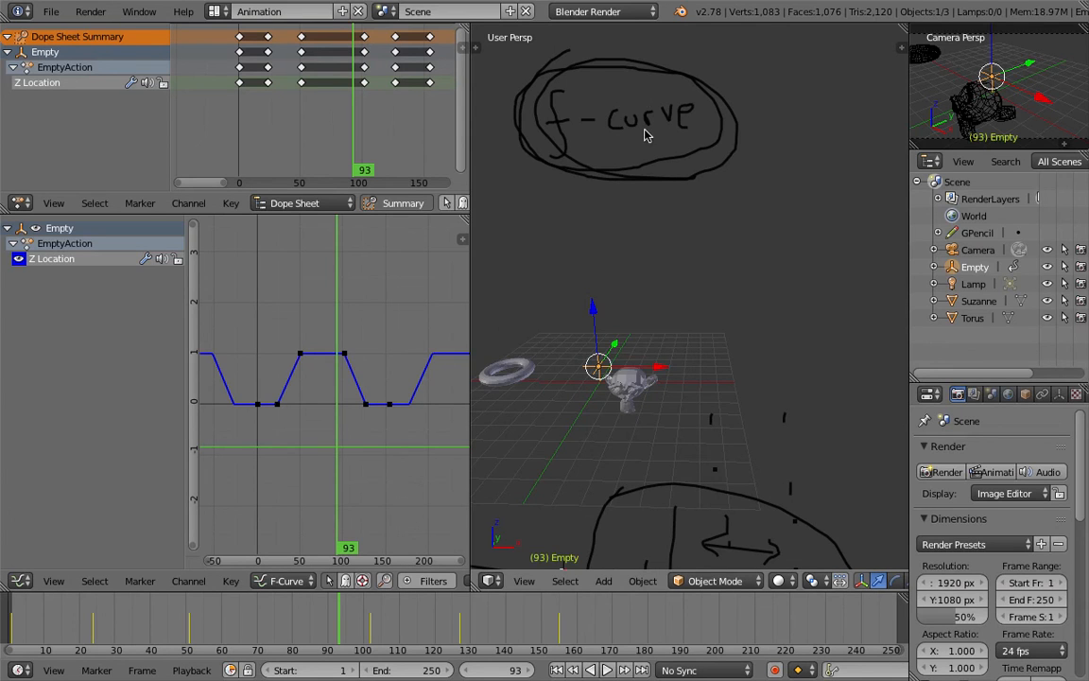
pyautogui.scroll(-1, 644, 115)
pyautogui.moveTo(627, 160)
pyautogui.mouseDown(button='middle')
pyautogui.moveTo(620, 223)
pyautogui.moveTo(607, 209)
pyautogui.moveTo(605, 275)
pyautogui.moveTo(546, 217)
pyautogui.moveTo(555, 203)
pyautogui.mouseUp(button='middle')
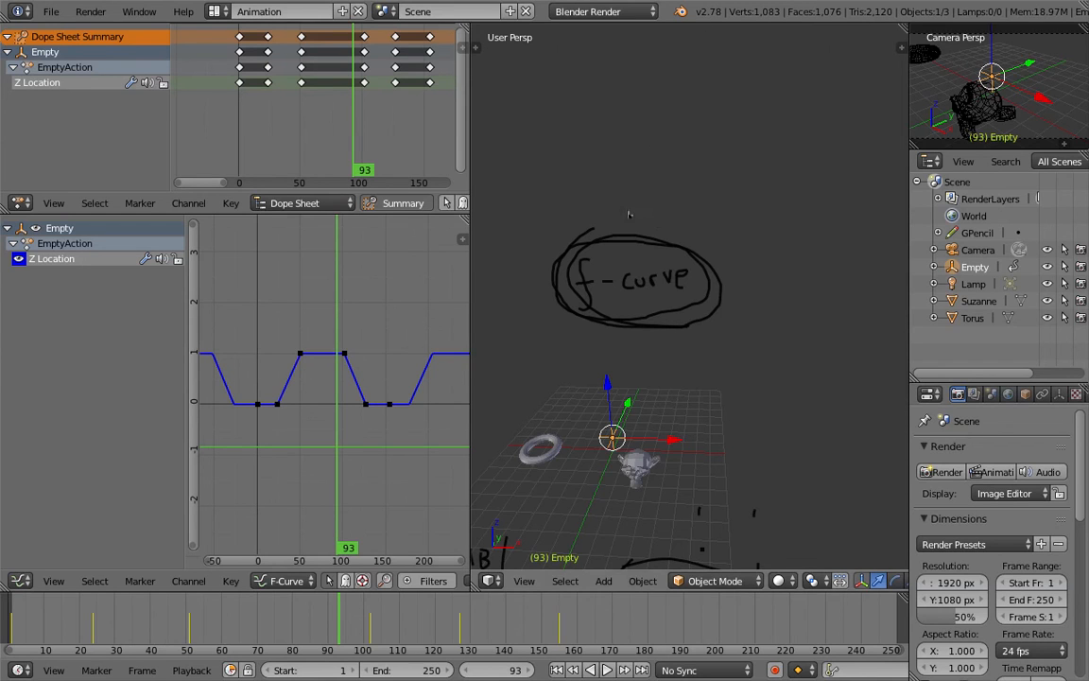
pyautogui.keyDown('shift'); pyautogui.moveTo(610, 227); pyautogui.dragTo(607, 280, button='middle'); pyautogui.keyUp('shift')
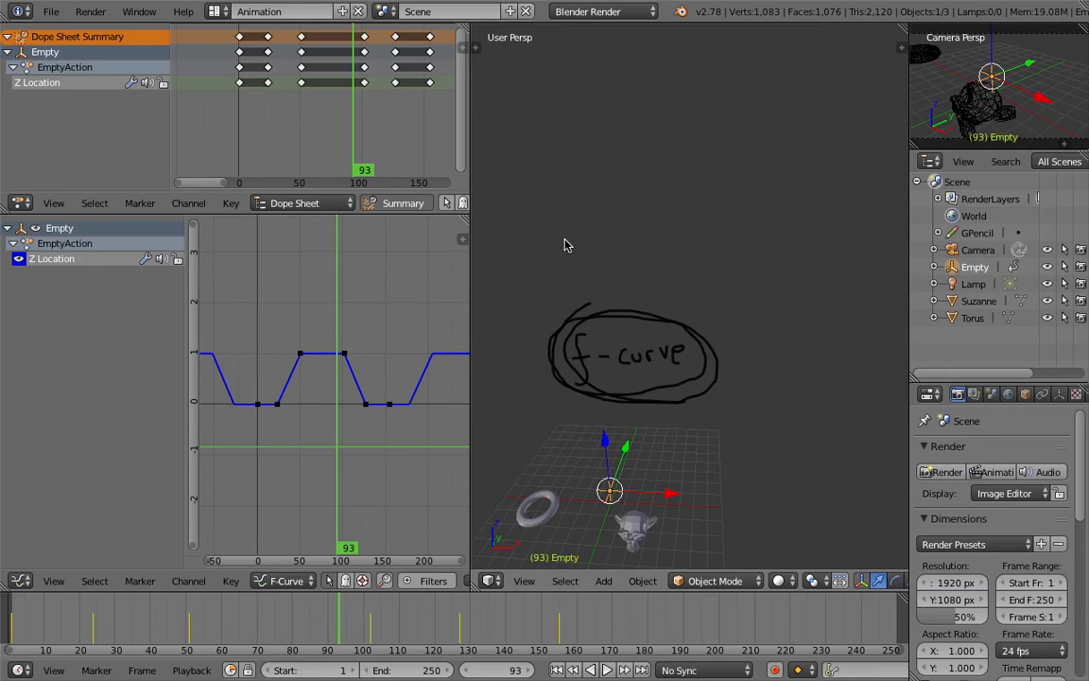
pyautogui.moveTo(505, 232)
pyautogui.mouseDown()
pyautogui.moveTo(518, 232)
pyautogui.moveTo(537, 192)
pyautogui.moveTo(632, 232)
pyautogui.moveTo(672, 212)
pyautogui.moveTo(649, 223)
pyautogui.moveTo(673, 195)
pyautogui.moveTo(659, 172)
pyautogui.moveTo(669, 179)
pyautogui.mouseUp()
pyautogui.moveTo(658, 244)
pyautogui.mouseDown()
pyautogui.moveTo(653, 256)
pyautogui.moveTo(668, 269)
pyautogui.moveTo(704, 260)
pyautogui.mouseUp()
pyautogui.moveTo(706, 237); pyautogui.dragTo(714, 260)
pyautogui.keyDown('shift'); pyautogui.moveTo(725, 233); pyautogui.dragTo(717, 234, button='middle'); pyautogui.keyUp('shift')
pyautogui.moveTo(713, 224)
pyautogui.mouseDown()
pyautogui.moveTo(725, 224)
pyautogui.moveTo(761, 113)
pyautogui.moveTo(789, 211)
pyautogui.mouseUp()
pyautogui.scroll(-1, 790, 217)
pyautogui.keyDown('shift'); pyautogui.moveTo(786, 218); pyautogui.dragTo(775, 197, button='middle'); pyautogui.keyUp('shift')
pyautogui.moveTo(776, 195)
pyautogui.mouseDown()
pyautogui.moveTo(797, 210)
pyautogui.moveTo(784, 181)
pyautogui.mouseUp()
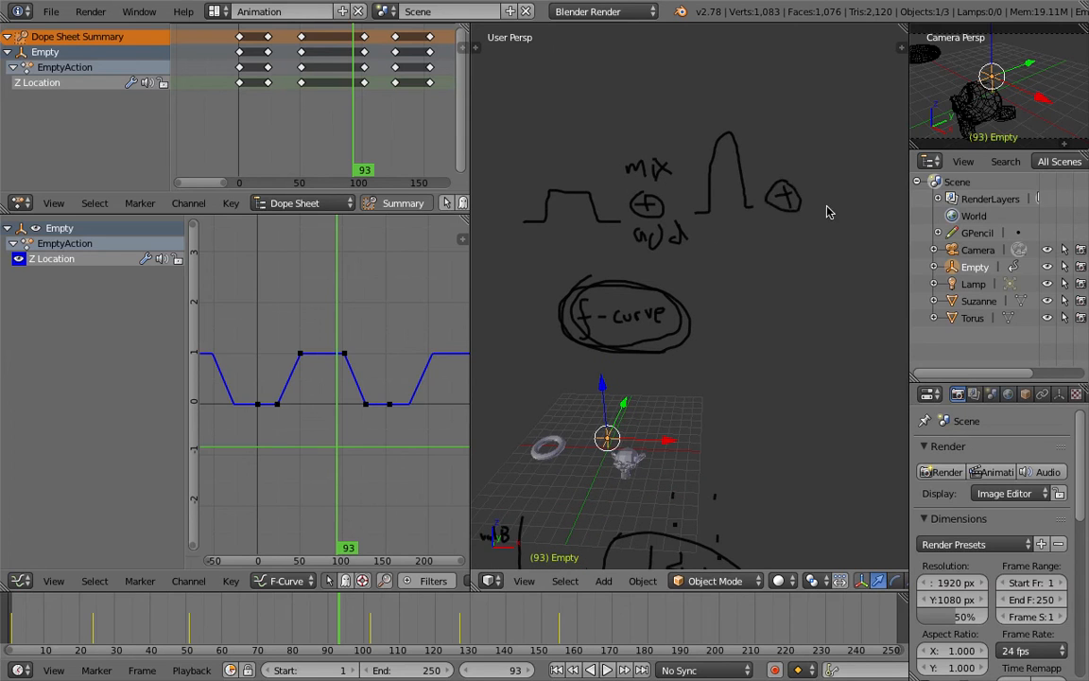
# Sketch a zigzag wave after the second plus sign
pyautogui.scroll(-2, 826, 212)
pyautogui.keyDown('shift'); pyautogui.moveTo(825, 213); pyautogui.dragTo(753, 214, button='middle'); pyautogui.keyUp('shift')
pyautogui.scroll(1, 705, 219)
pyautogui.moveTo(700, 220)
pyautogui.mouseDown()
pyautogui.moveTo(734, 251)
pyautogui.moveTo(766, 255)
pyautogui.moveTo(804, 233)
pyautogui.moveTo(806, 214)
pyautogui.moveTo(838, 213)
pyautogui.mouseUp()
pyautogui.keyDown('shift'); pyautogui.moveTo(687, 258); pyautogui.dragTo(725, 254, button='middle'); pyautogui.keyUp('shift')
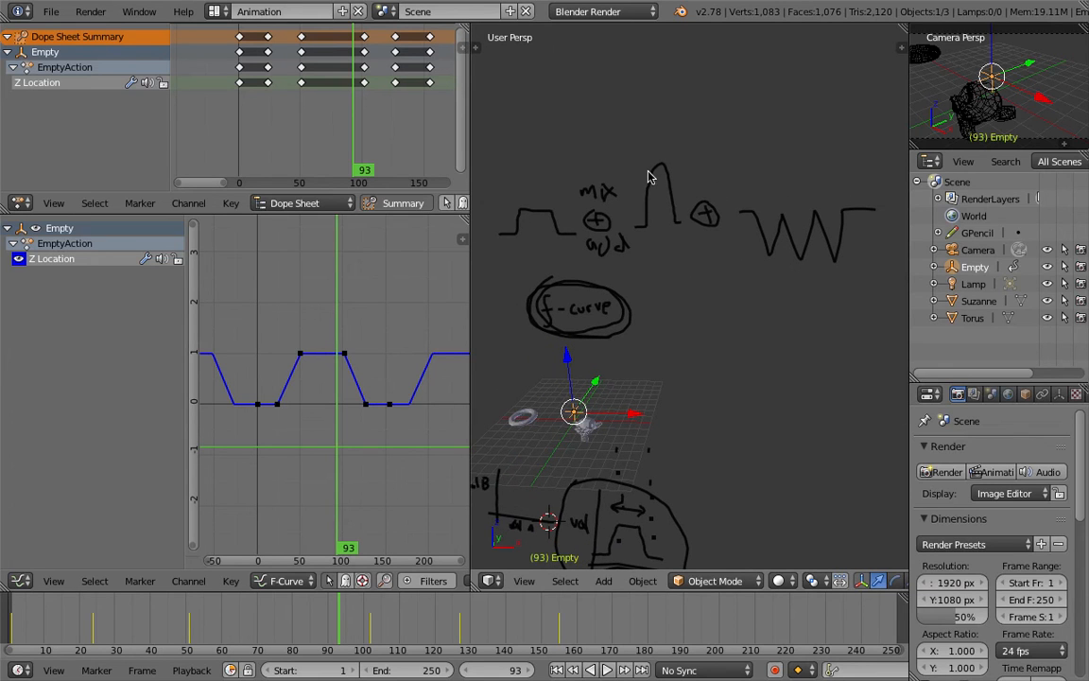
# Sketch the combined curve above the three sketches with a question mark beside it
pyautogui.keyDown('shift'); pyautogui.moveTo(464, 134); pyautogui.dragTo(497, 173, button='middle'); pyautogui.keyUp('shift')
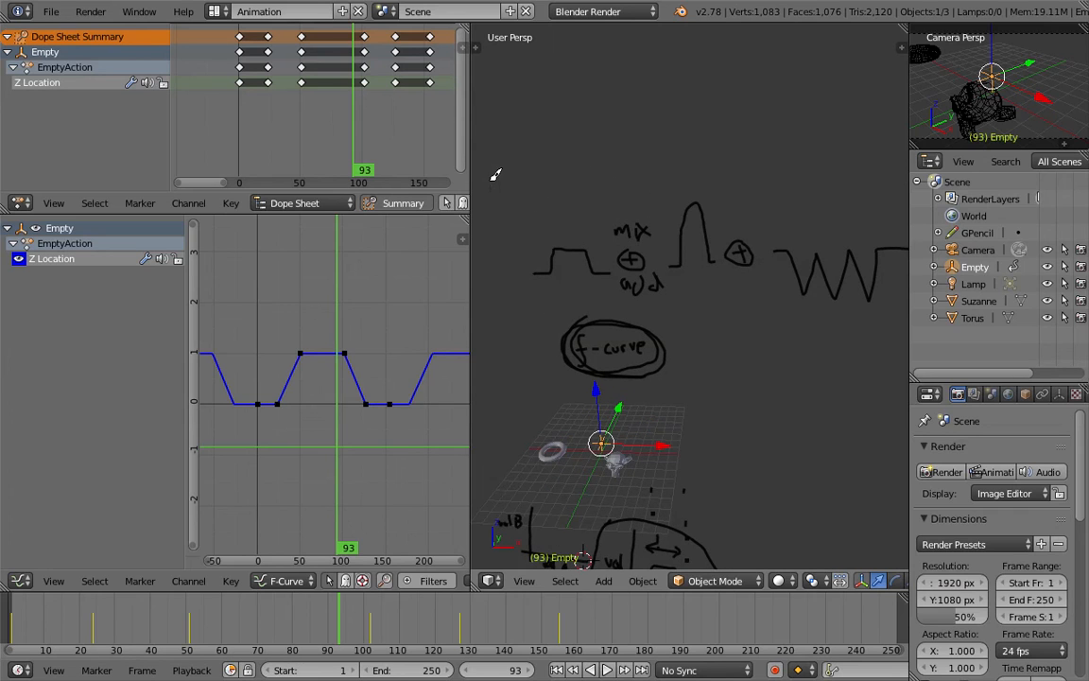
pyautogui.moveTo(489, 179)
pyautogui.mouseDown()
pyautogui.moveTo(511, 150)
pyautogui.moveTo(587, 172)
pyautogui.moveTo(598, 113)
pyautogui.moveTo(636, 165)
pyautogui.moveTo(704, 167)
pyautogui.moveTo(757, 202)
pyautogui.moveTo(811, 174)
pyautogui.mouseUp()
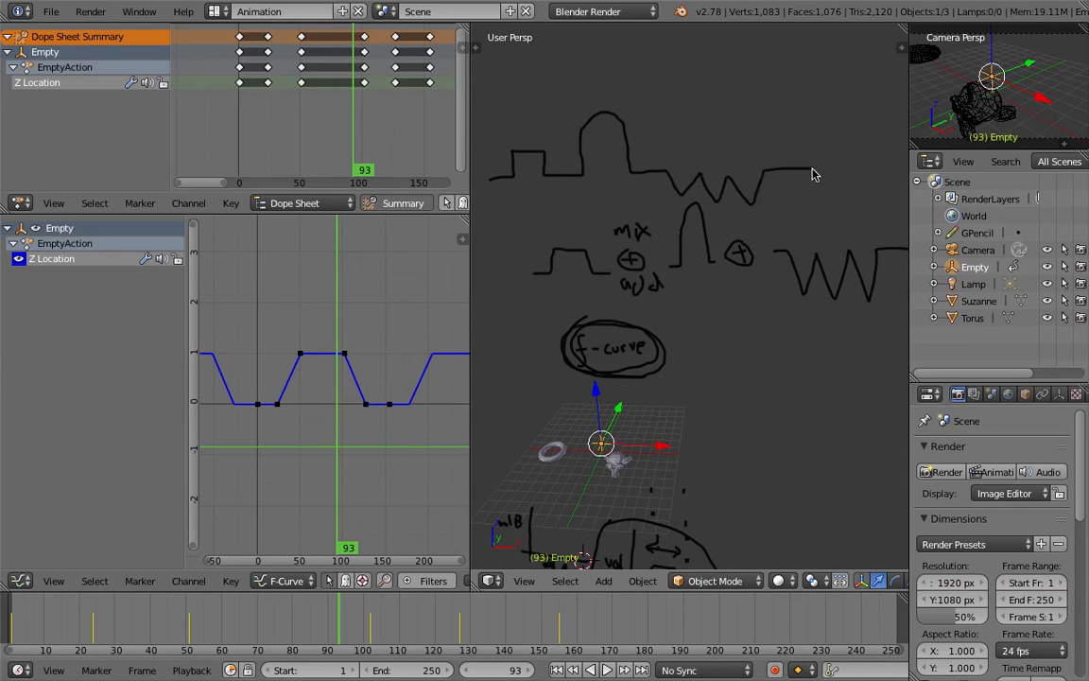
pyautogui.moveTo(796, 89); pyautogui.dragTo(801, 110)
pyautogui.click(801, 118)
# Sketch horizontal and vertical double-headed arrows above the combined curve
pyautogui.scroll(-3, 804, 138)
pyautogui.keyDown('shift'); pyautogui.moveTo(620, 97); pyautogui.dragTo(644, 128, button='middle'); pyautogui.keyUp('shift')
pyautogui.moveTo(603, 159)
pyautogui.mouseDown()
pyautogui.moveTo(771, 153)
pyautogui.moveTo(761, 162)
pyautogui.mouseUp()
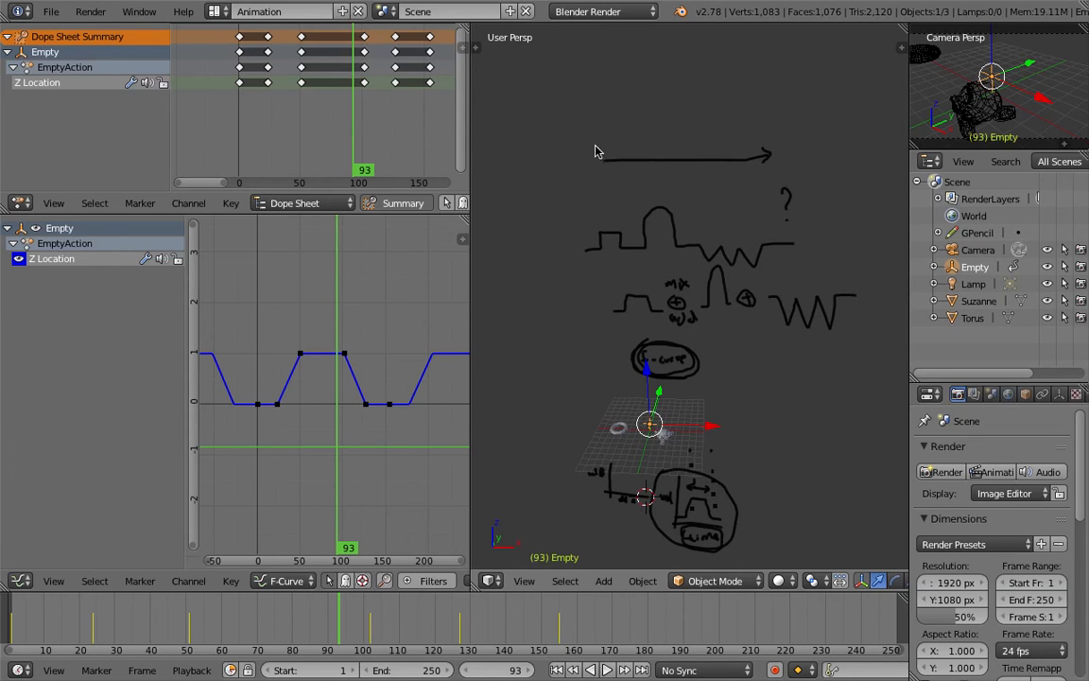
pyautogui.keyDown('shift'); pyautogui.scroll(3, 688, 187); pyautogui.keyUp('shift')
pyautogui.moveTo(668, 106); pyautogui.dragTo(677, 170)
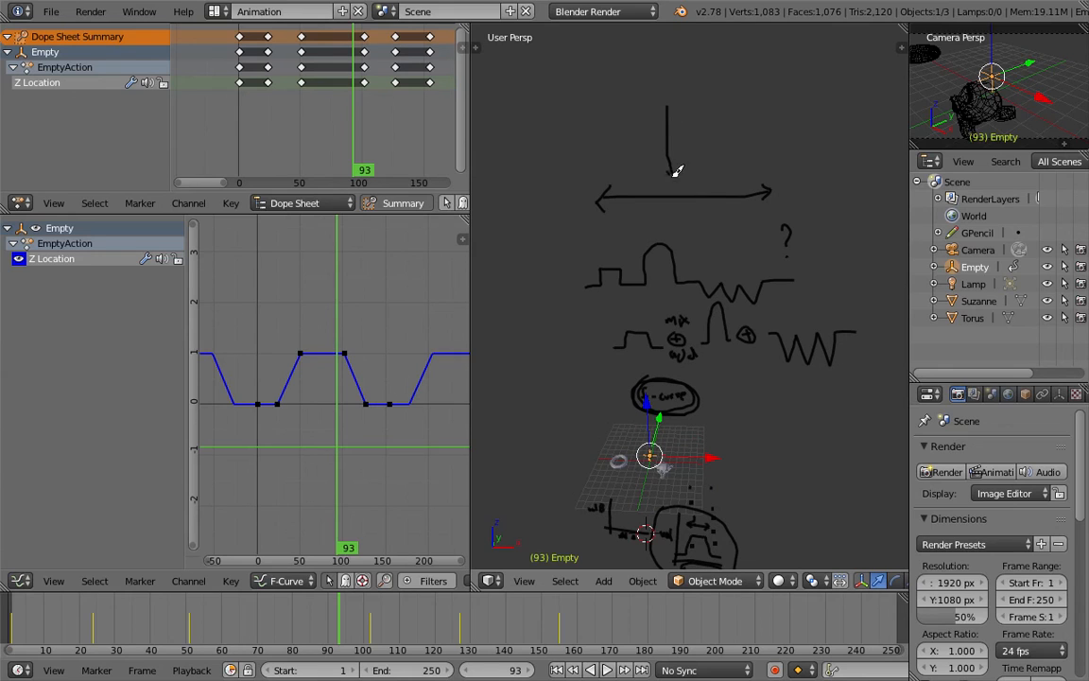
pyautogui.moveTo(659, 130); pyautogui.dragTo(677, 129)
# Save the file and set the current frame to 109 in the graph editor
pyautogui.scroll(1, 689, 273)
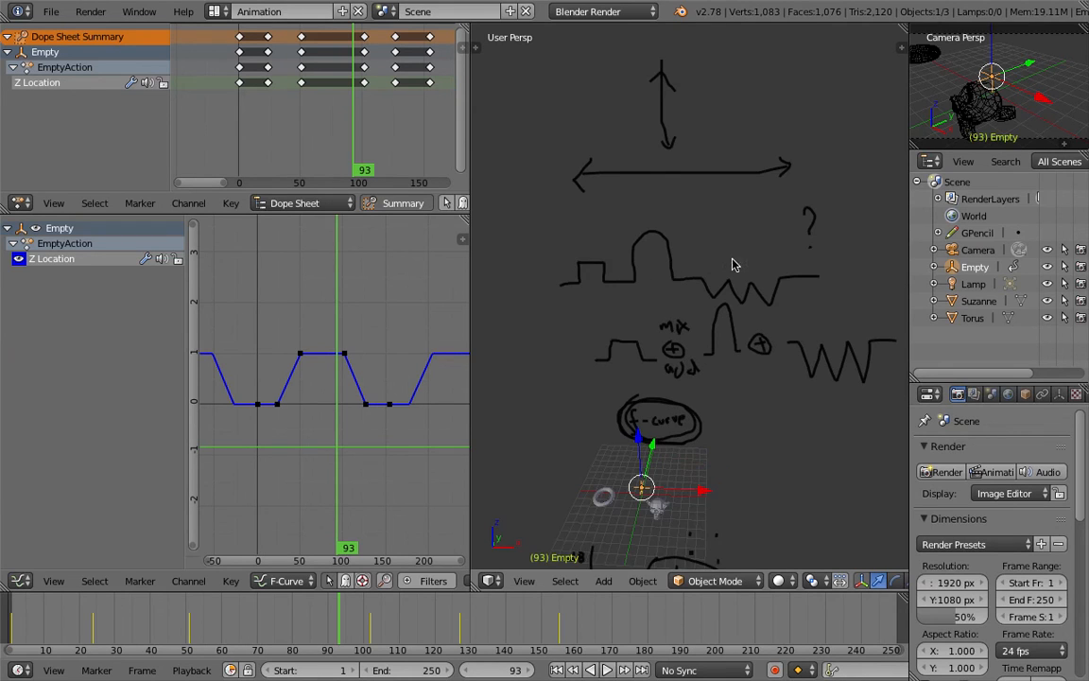
pyautogui.keyDown('shift'); pyautogui.moveTo(734, 262); pyautogui.dragTo(702, 238, button='middle'); pyautogui.keyUp('shift')
pyautogui.hotkey('ctrl', 's')
pyautogui.click(694, 241)
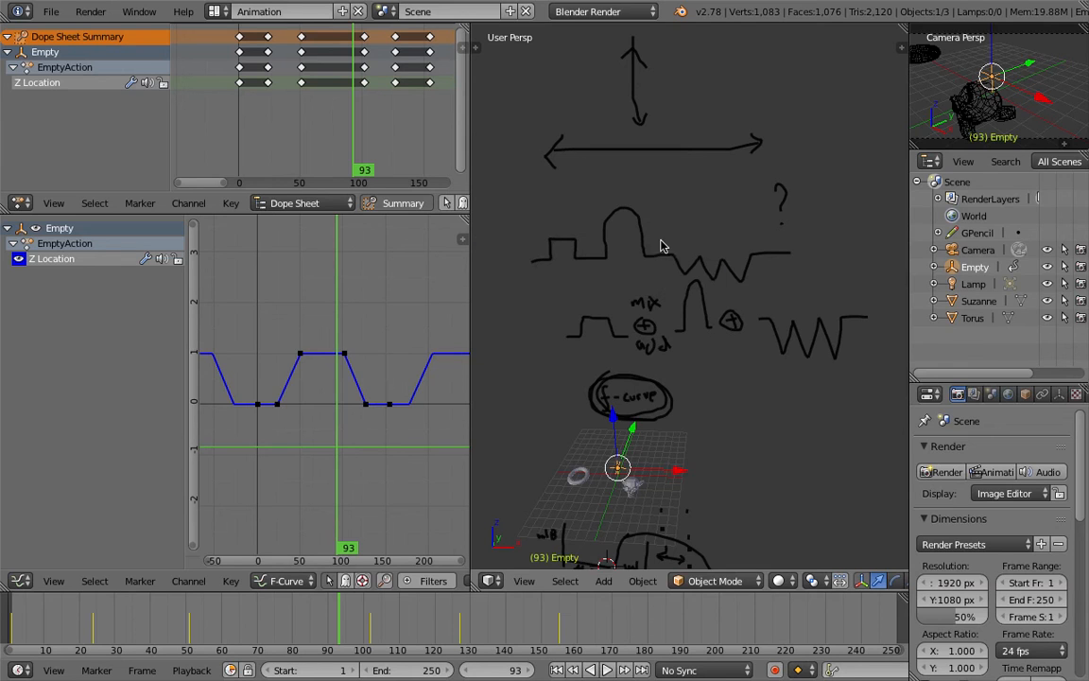
pyautogui.keyDown('shift'); pyautogui.scroll(3, 620, 286); pyautogui.keyUp('shift')
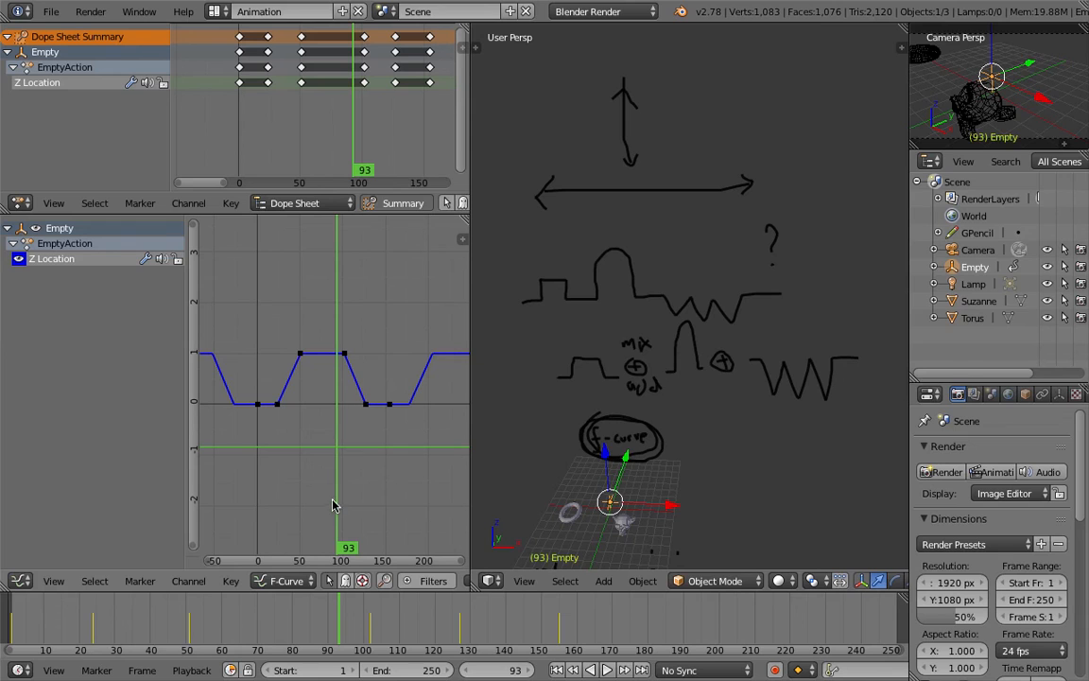
pyautogui.click(296, 582)
pyautogui.click(351, 289)
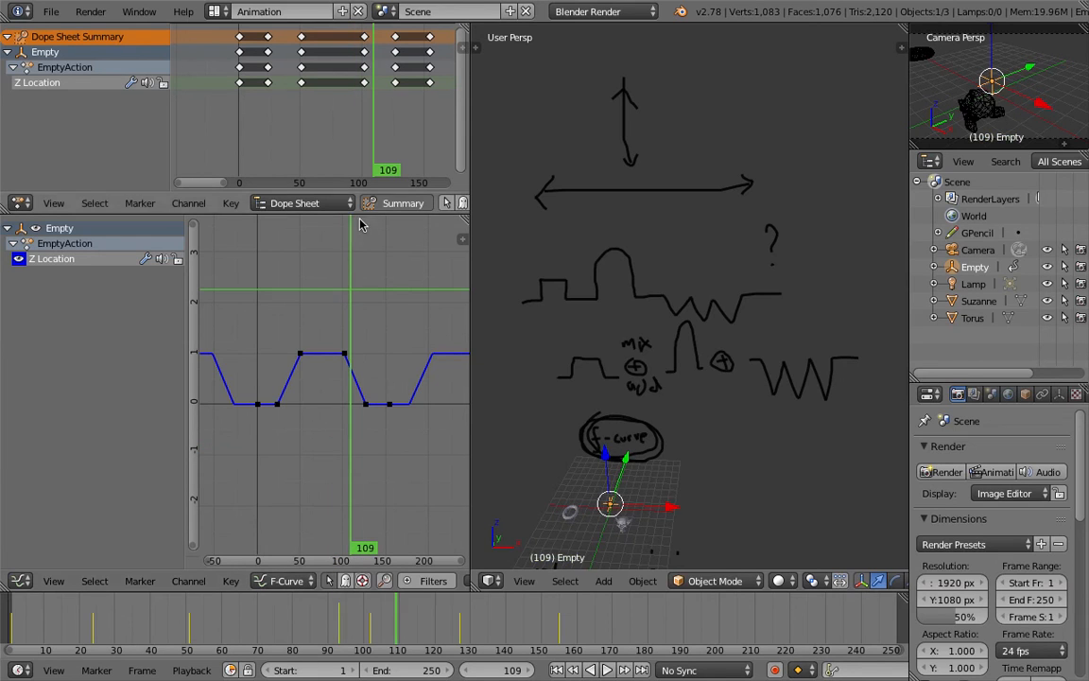
# Write the word Action in empty space and circle it
pyautogui.scroll(-2, 712, 146)
pyautogui.moveTo(638, 171)
pyautogui.mouseDown()
pyautogui.moveTo(652, 140)
pyautogui.moveTo(661, 169)
pyautogui.moveTo(660, 155)
pyautogui.moveTo(690, 169)
pyautogui.moveTo(728, 132)
pyautogui.mouseUp()
pyautogui.moveTo(706, 120); pyautogui.dragTo(731, 157)
pyautogui.moveTo(736, 134)
pyautogui.mouseDown()
pyautogui.moveTo(738, 150)
pyautogui.moveTo(758, 131)
pyautogui.mouseUp()
pyautogui.click(739, 123)
pyautogui.moveTo(769, 124); pyautogui.dragTo(785, 142)
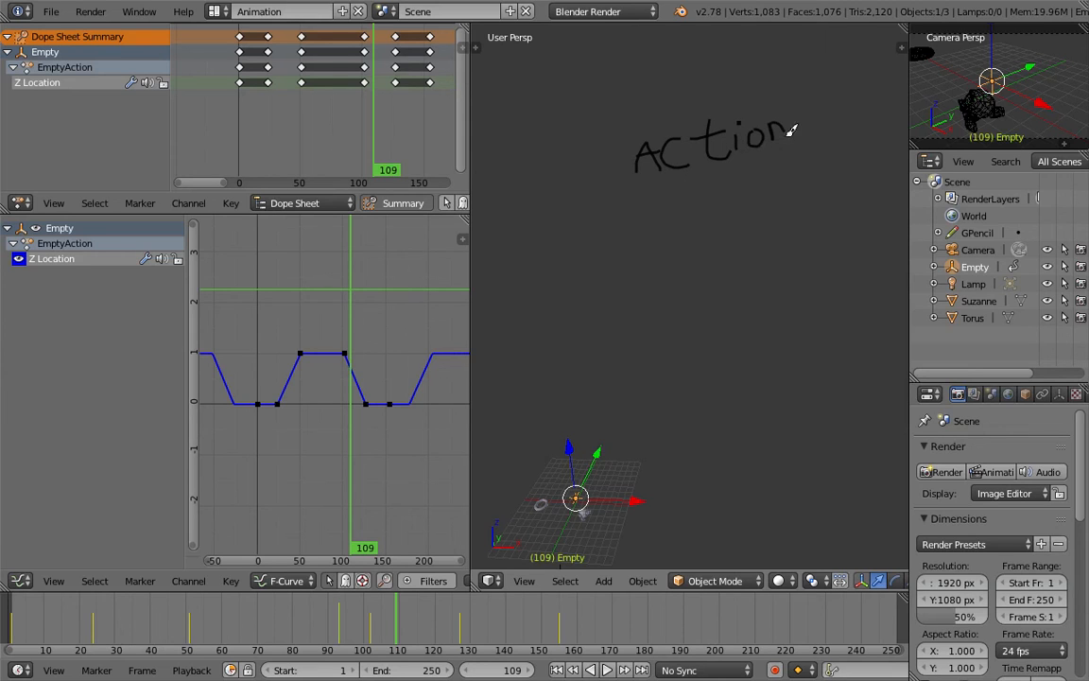
pyautogui.moveTo(655, 99)
pyautogui.mouseDown()
pyautogui.moveTo(632, 165)
pyautogui.moveTo(757, 169)
pyautogui.moveTo(703, 94)
pyautogui.moveTo(703, 178)
pyautogui.moveTo(754, 90)
pyautogui.moveTo(667, 177)
pyautogui.mouseUp()
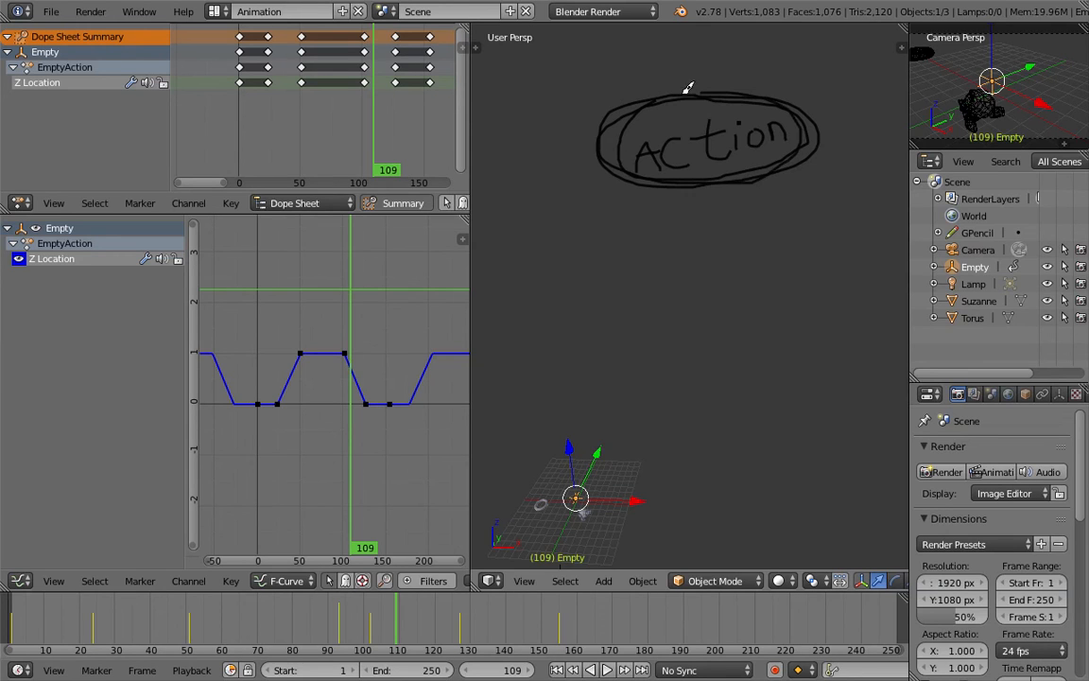
# Sketch A, B, C joined by a brace with arrows pointing to a question mark
pyautogui.scroll(-2, 641, 259)
pyautogui.scroll(2, 641, 259)
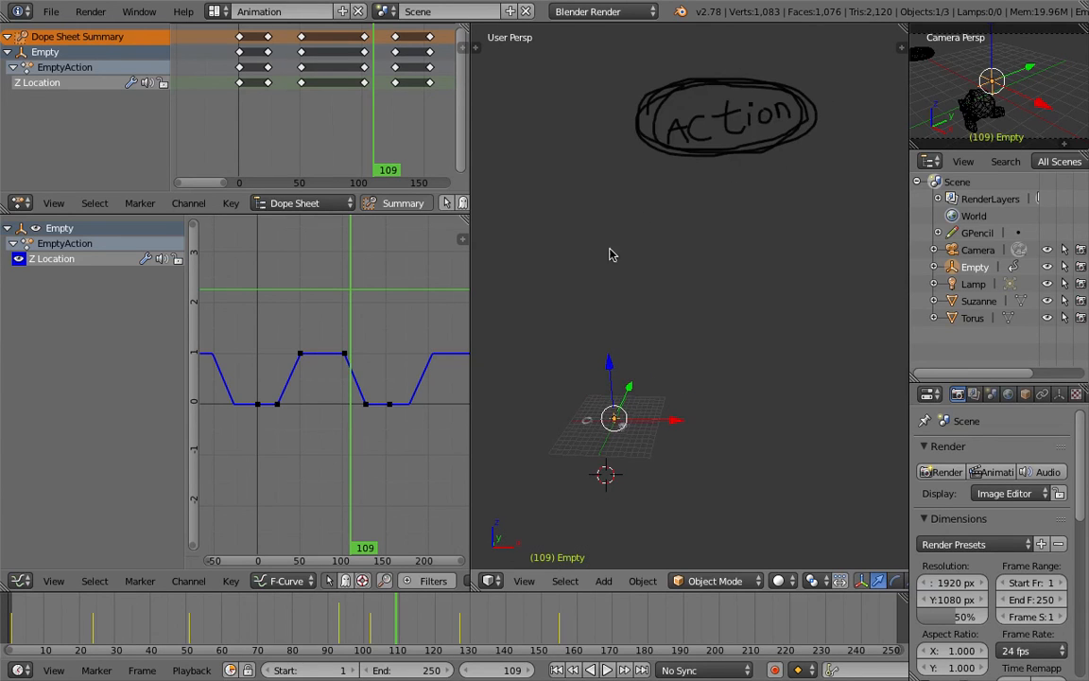
pyautogui.moveTo(563, 249)
pyautogui.mouseDown()
pyautogui.moveTo(566, 235)
pyautogui.moveTo(569, 268)
pyautogui.moveTo(580, 260)
pyautogui.moveTo(577, 305)
pyautogui.moveTo(601, 320)
pyautogui.mouseUp()
pyautogui.moveTo(608, 216)
pyautogui.mouseDown()
pyautogui.moveTo(626, 260)
pyautogui.moveTo(626, 324)
pyautogui.mouseUp()
pyautogui.moveTo(656, 239)
pyautogui.mouseDown()
pyautogui.moveTo(658, 250)
pyautogui.moveTo(756, 257)
pyautogui.mouseUp()
pyautogui.moveTo(677, 291); pyautogui.dragTo(754, 291)
pyautogui.moveTo(739, 283); pyautogui.dragTo(737, 307)
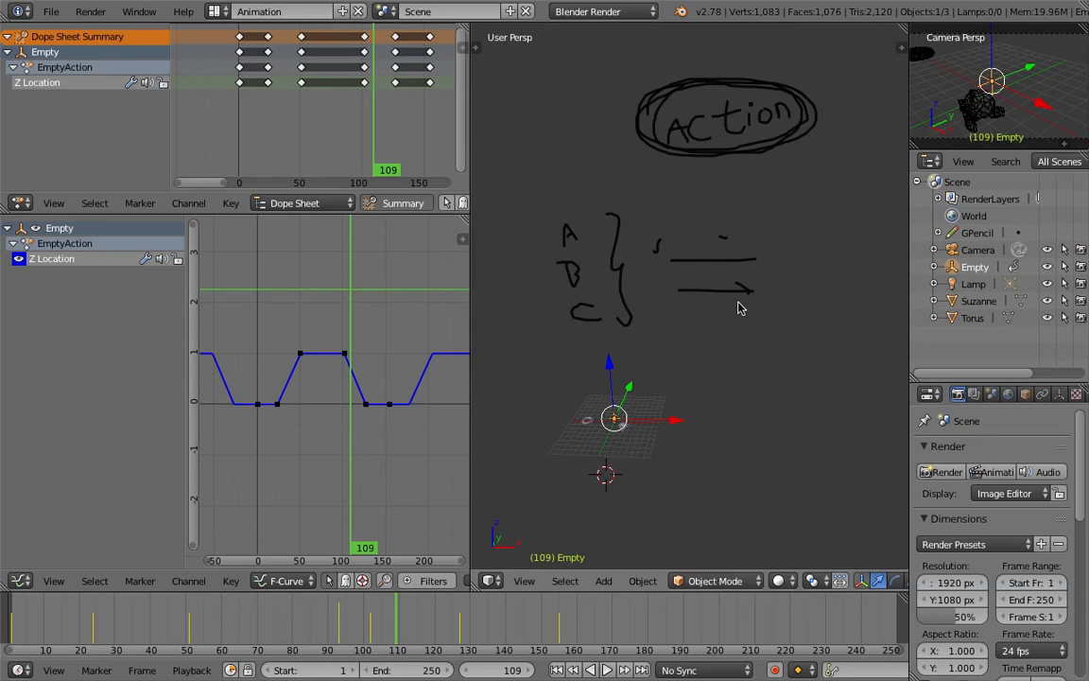
pyautogui.moveTo(787, 237); pyautogui.dragTo(807, 305)
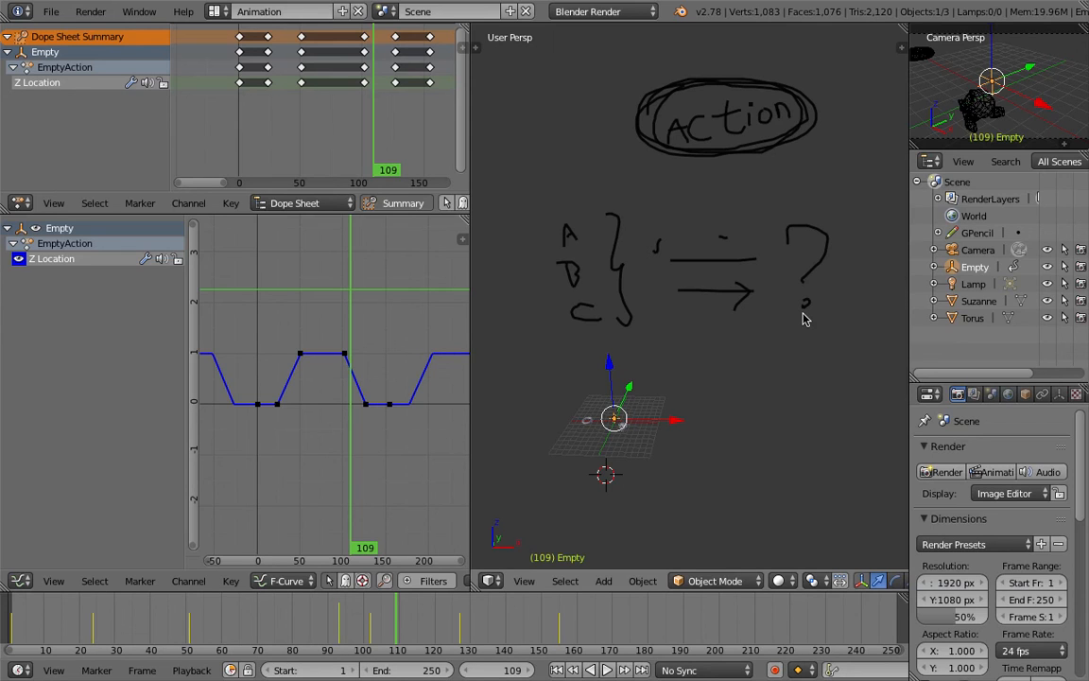
# Play the animation and scrub the timeline to frame 65
pyautogui.moveTo(693, 343)
pyautogui.mouseDown(button='middle')
pyautogui.moveTo(656, 344)
pyautogui.moveTo(617, 384)
pyautogui.moveTo(693, 400)
pyautogui.moveTo(588, 478)
pyautogui.mouseUp(button='middle')
pyautogui.click(40, 626)
pyautogui.hotkey('alt', 'a')
pyautogui.moveTo(40, 626); pyautogui.dragTo(239, 607)
pyautogui.scroll(-1, 321, 353)
pyautogui.scroll(-1, 345, 357)
pyautogui.scroll(-2, 407, 283)
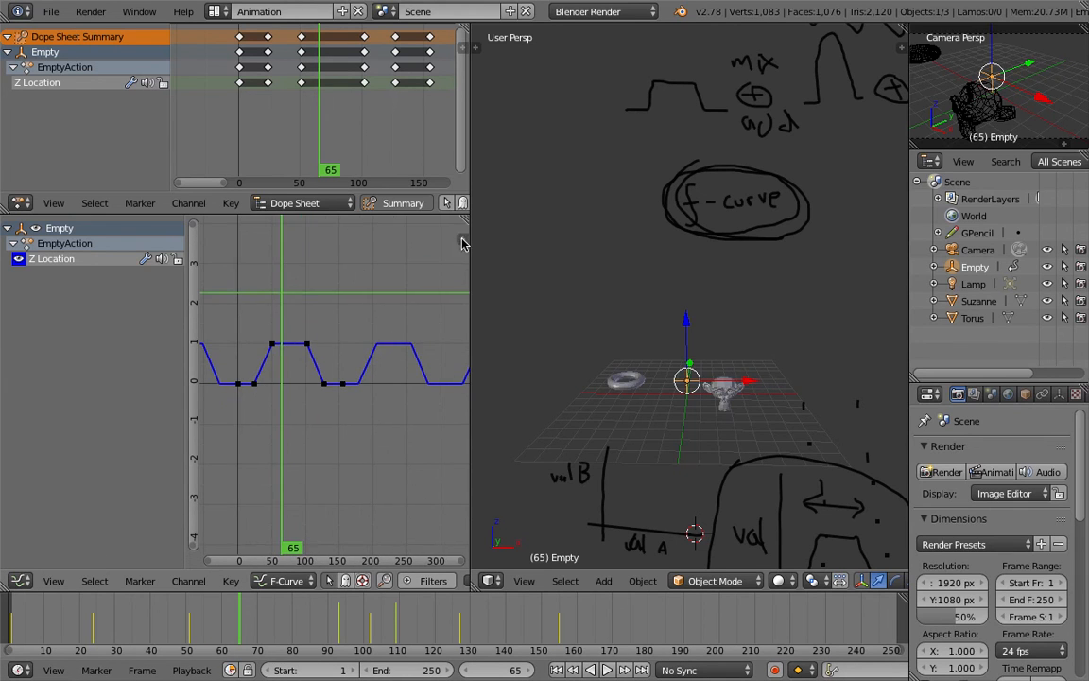
# Open the graph editor's Modifiers sidebar and add a Noise modifier to the Z Location curve, then delete it
pyautogui.click(462, 239)
pyautogui.click(350, 252)
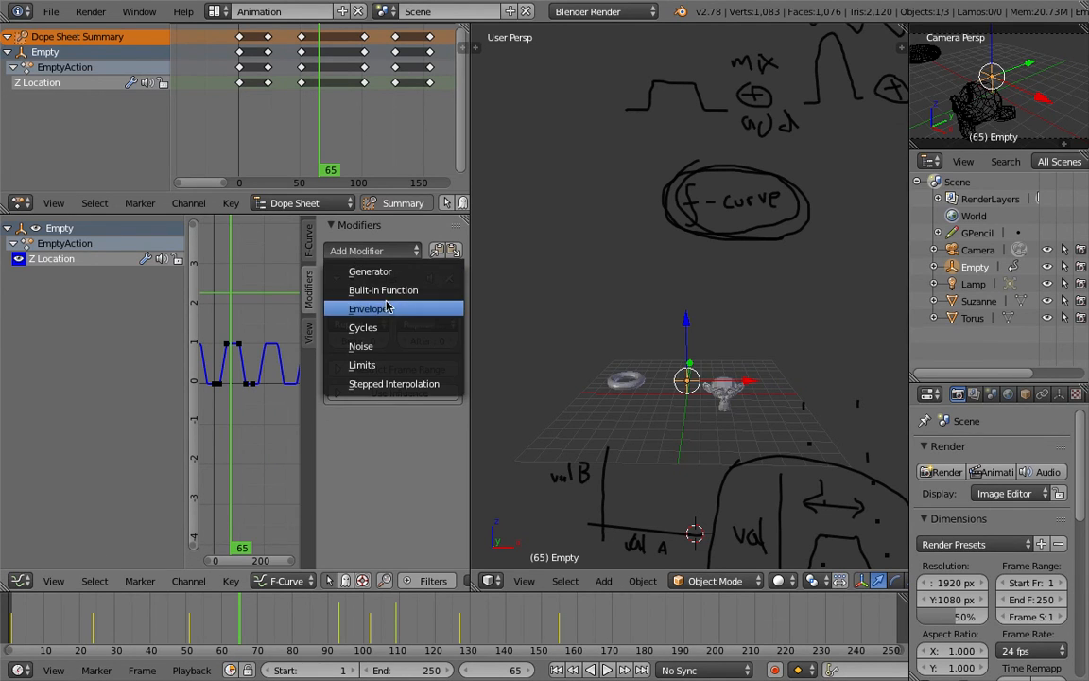
pyautogui.click(394, 351)
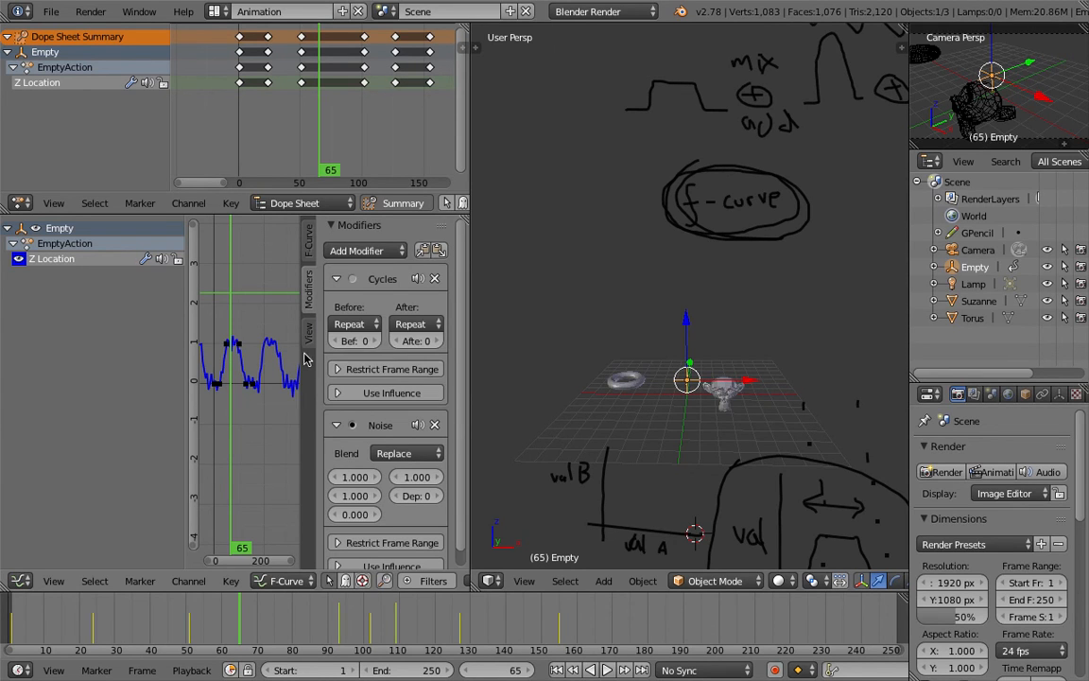
pyautogui.click(436, 425)
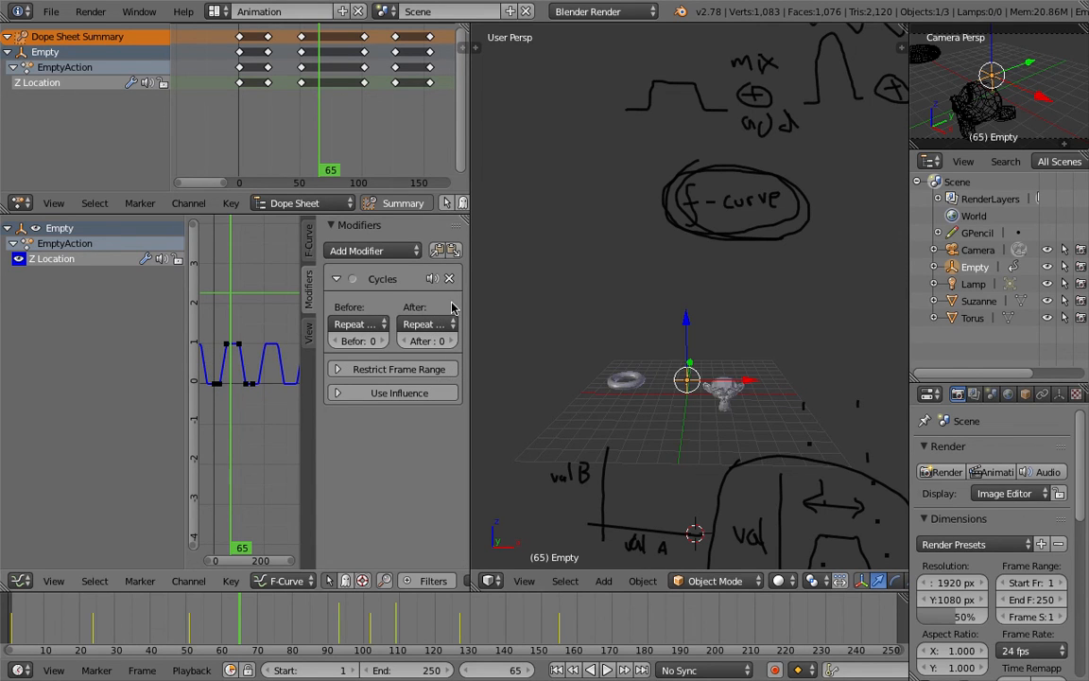
# Widen the graph editor, set the Cycles modifier's Before count to 8 and After count to 2, and play the animation
pyautogui.moveTo(471, 304); pyautogui.dragTo(623, 304)
pyautogui.moveTo(518, 340); pyautogui.dragTo(497, 342)
pyautogui.moveTo(586, 343); pyautogui.dragTo(559, 344)
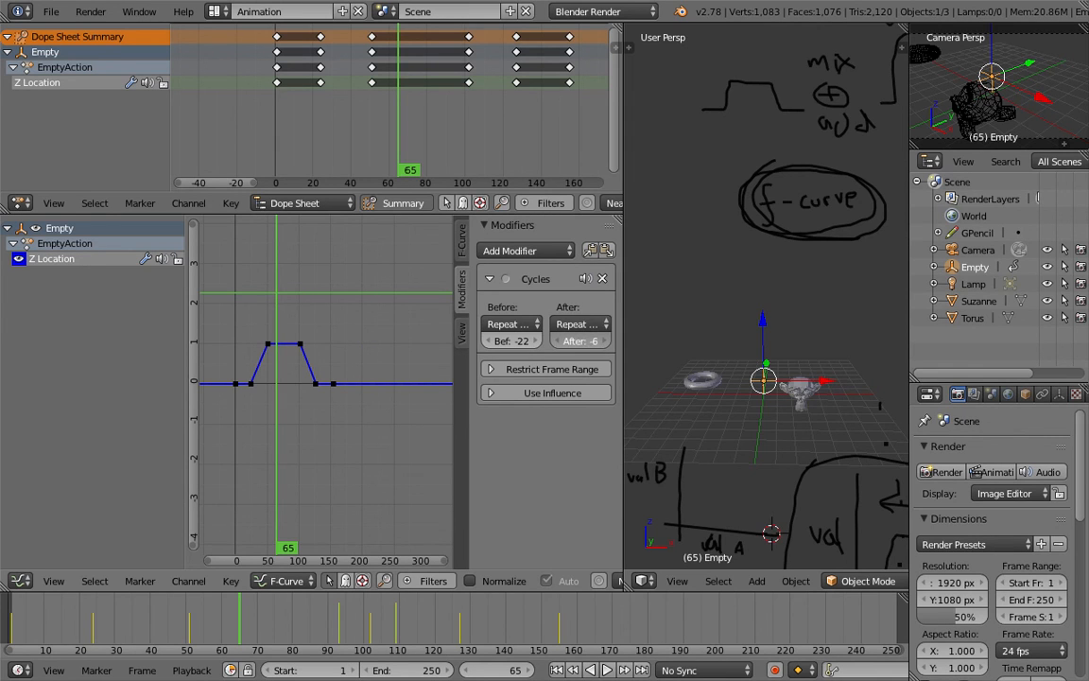
pyautogui.moveTo(581, 341); pyautogui.dragTo(588, 341)
pyautogui.scroll(-3, 345, 326)
pyautogui.moveTo(344, 319); pyautogui.dragTo(330, 317, button='middle')
pyautogui.moveTo(581, 340); pyautogui.dragTo(578, 341)
pyautogui.scroll(-4, 389, 341)
pyautogui.moveTo(382, 341); pyautogui.dragTo(356, 333, button='middle')
pyautogui.moveTo(573, 349); pyautogui.dragTo(600, 346)
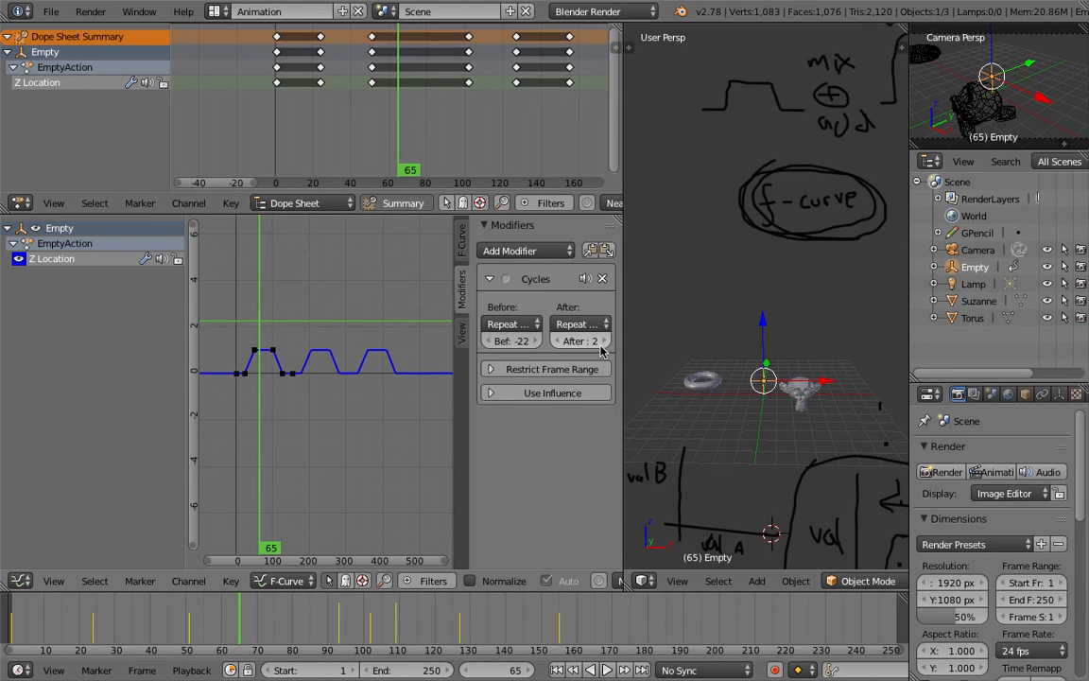
pyautogui.moveTo(509, 346)
pyautogui.mouseDown()
pyautogui.moveTo(482, 346)
pyautogui.moveTo(516, 346)
pyautogui.mouseUp()
pyautogui.scroll(-3, 360, 340)
pyautogui.moveTo(359, 341); pyautogui.dragTo(395, 340, button='middle')
pyautogui.moveTo(495, 352); pyautogui.dragTo(517, 352)
pyautogui.scroll(-3, 378, 355)
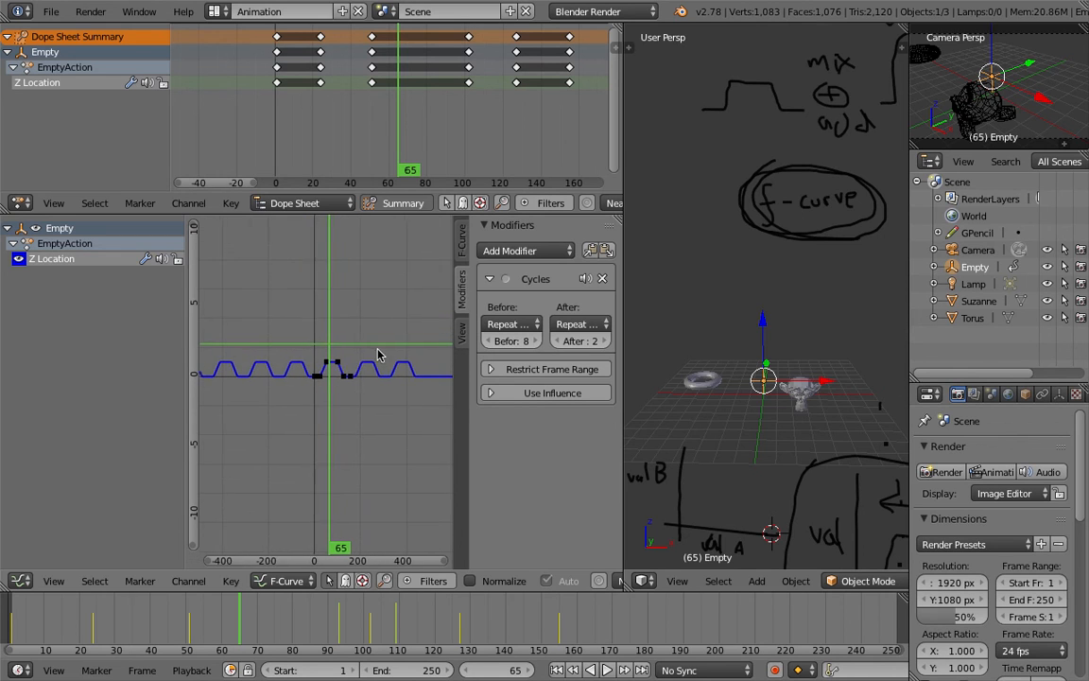
pyautogui.hotkey('shift', 'alt', 'a')
pyautogui.press('Escape')
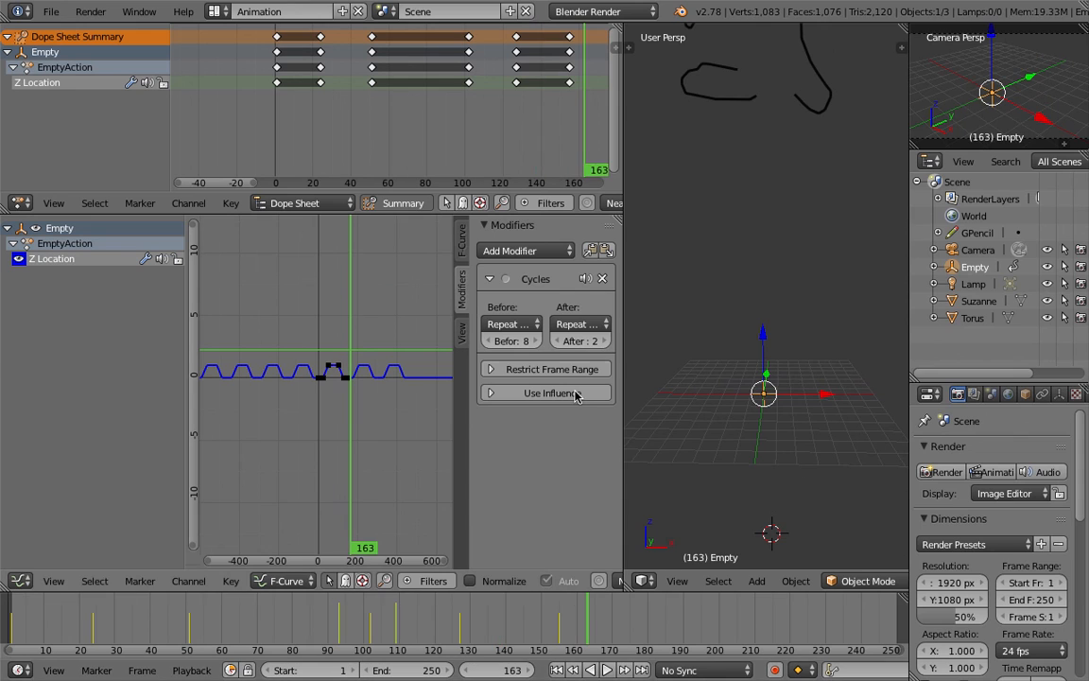
# Add a Built-In Function modifier set to Sine and Additive, and delete it
pyautogui.click(557, 252)
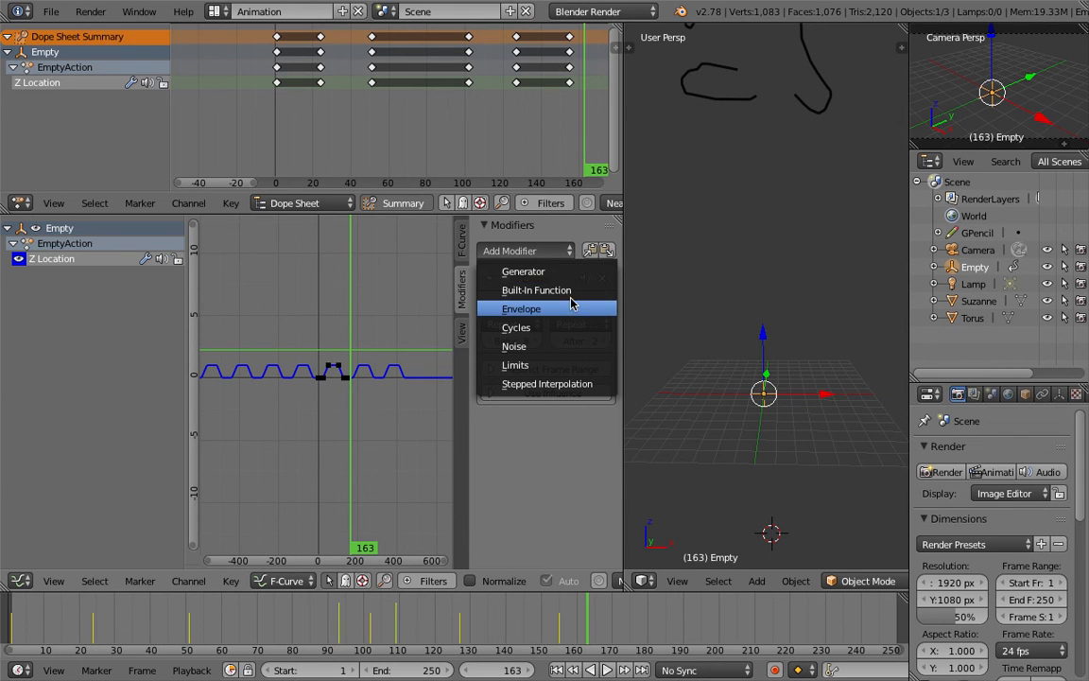
pyautogui.click(560, 290)
pyautogui.scroll(-2, 543, 520)
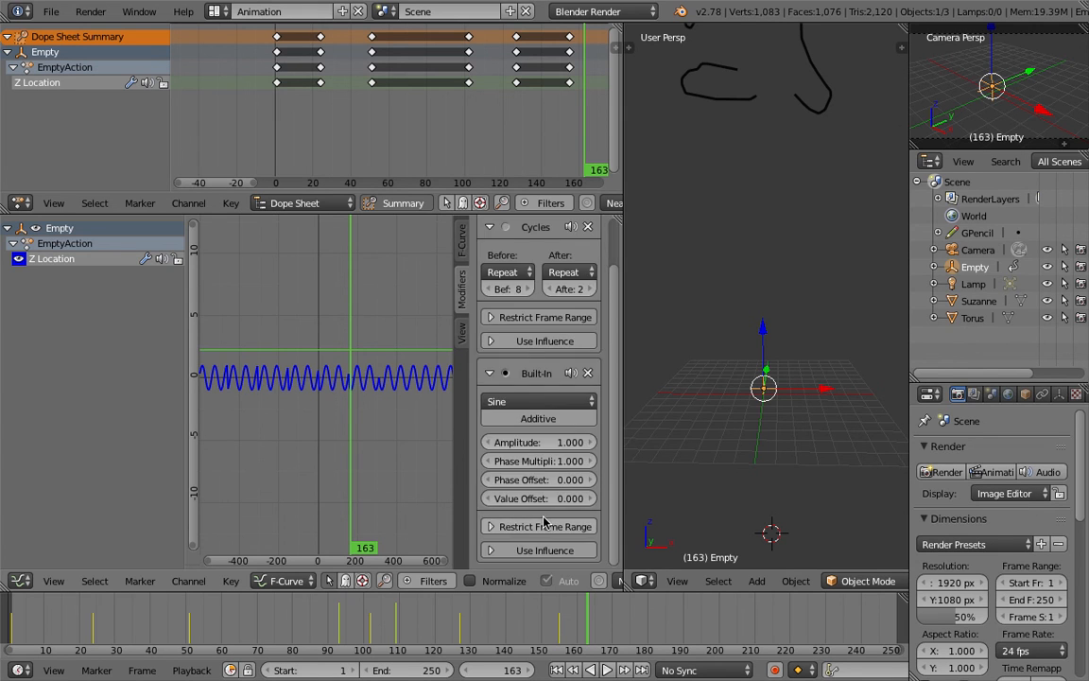
pyautogui.click(547, 401)
pyautogui.click(576, 416)
pyautogui.click(587, 375)
pyautogui.scroll(2, 538, 266)
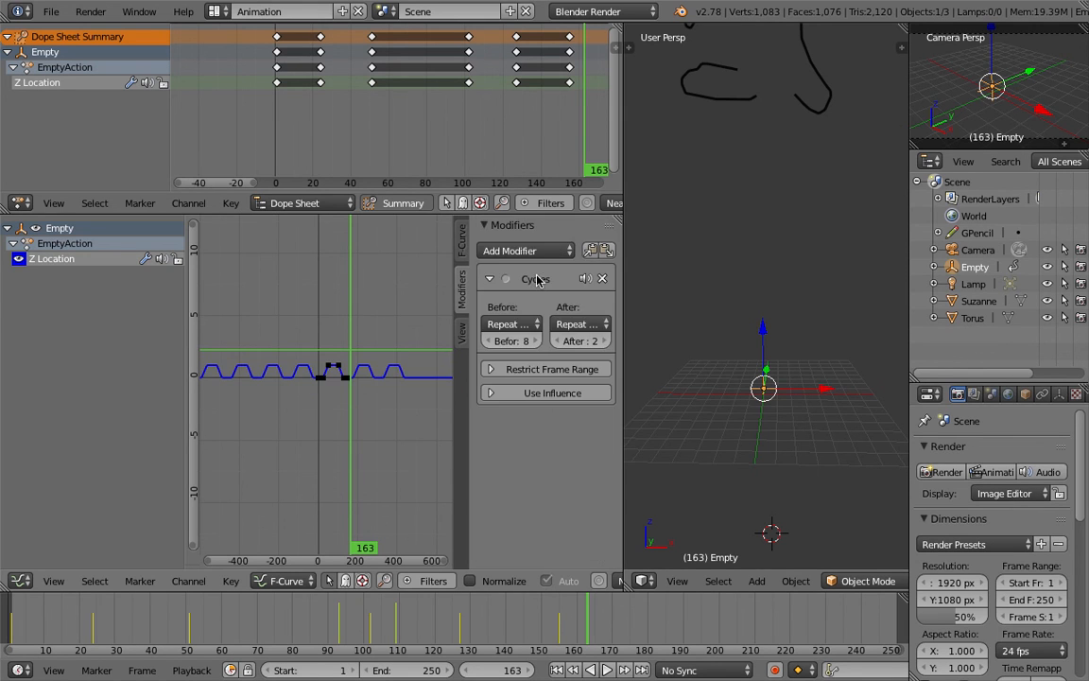
# Add a Generator modifier to the Z Location curve and set its Expanded Polynomial coefficients to -14.4 and 1.100
pyautogui.click(515, 250)
pyautogui.click(521, 272)
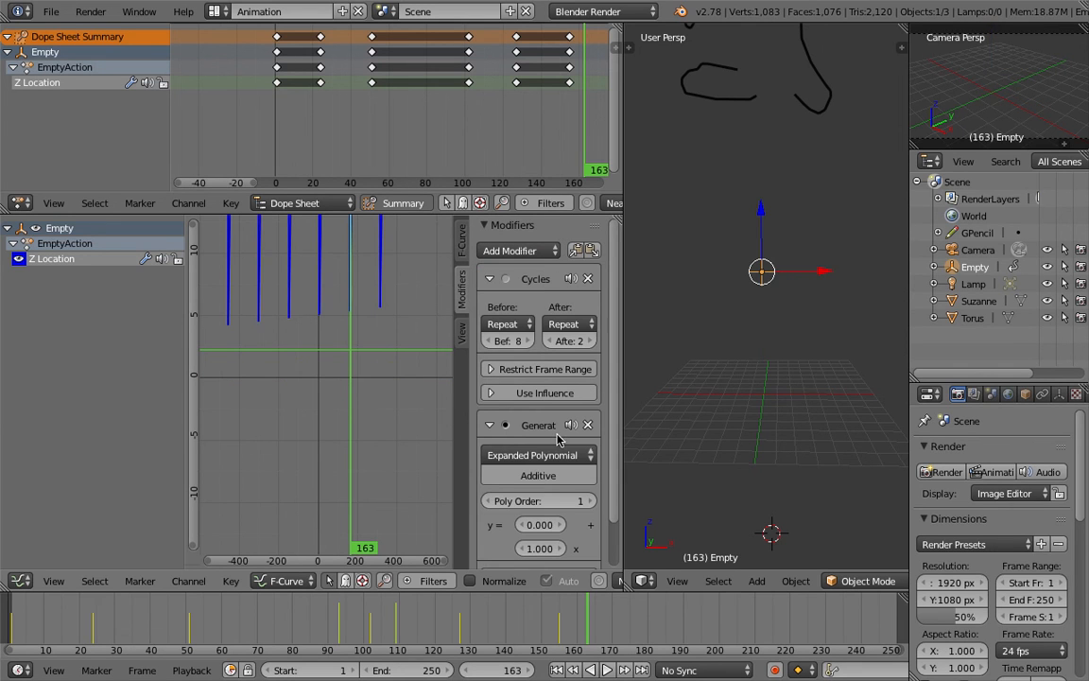
pyautogui.moveTo(343, 350); pyautogui.dragTo(345, 397, button='middle')
pyautogui.keyDown('ctrl'); pyautogui.moveTo(369, 311); pyautogui.dragTo(348, 488, button='middle'); pyautogui.keyUp('ctrl')
pyautogui.scroll(-3, 351, 430)
pyautogui.keyDown('ctrl'); pyautogui.moveTo(350, 346); pyautogui.dragTo(388, 365, button='middle'); pyautogui.keyUp('ctrl')
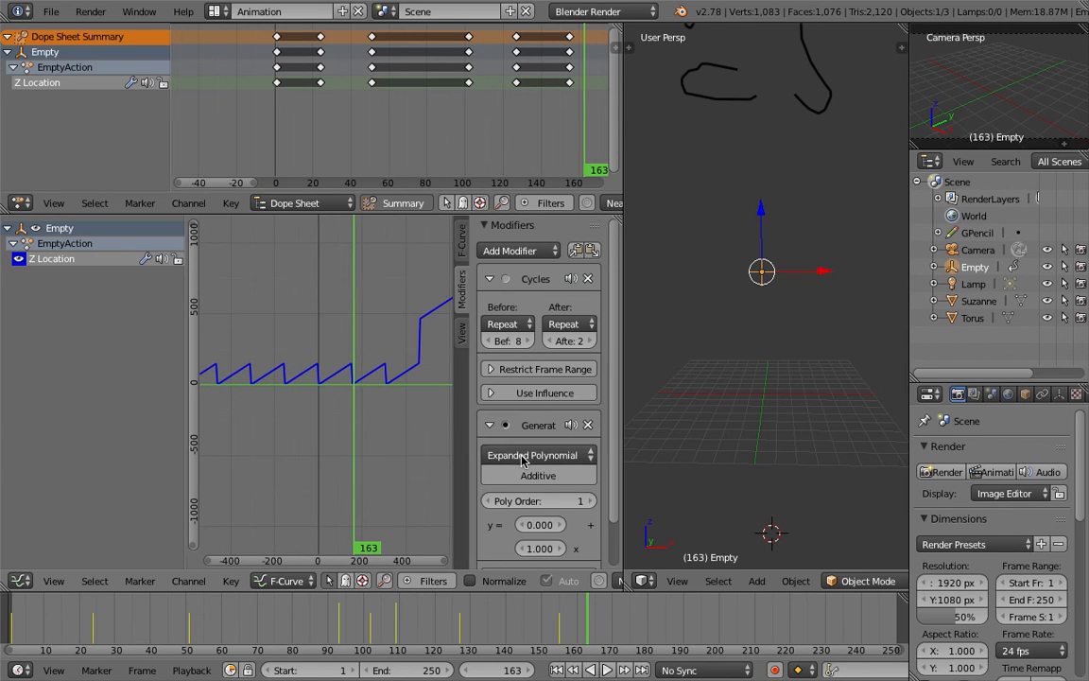
pyautogui.moveTo(538, 525)
pyautogui.mouseDown()
pyautogui.moveTo(576, 525)
pyautogui.moveTo(553, 524)
pyautogui.moveTo(572, 549)
pyautogui.moveTo(529, 549)
pyautogui.moveTo(534, 524)
pyautogui.moveTo(511, 525)
pyautogui.moveTo(567, 525)
pyautogui.moveTo(538, 525)
pyautogui.mouseUp()
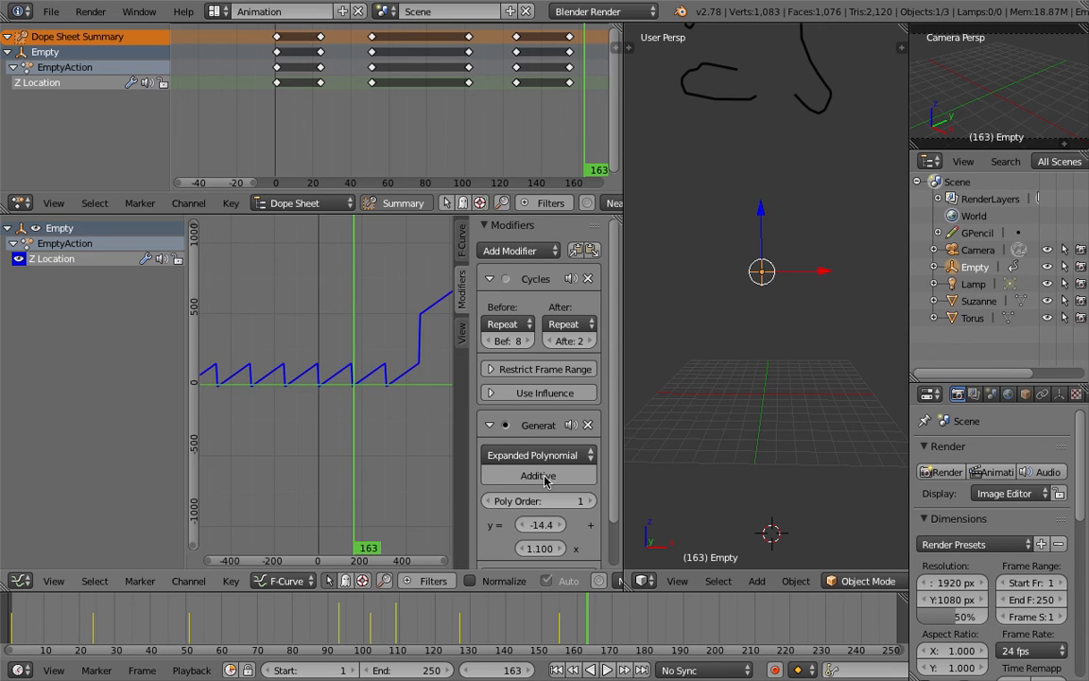
# Expand the Cycles modifier's Use Influence settings
pyautogui.click(530, 397)
pyautogui.click(528, 397)
pyautogui.click(541, 398)
pyautogui.moveTo(565, 409)
pyautogui.mouseDown()
pyautogui.moveTo(463, 410)
pyautogui.moveTo(568, 410)
pyautogui.mouseUp()
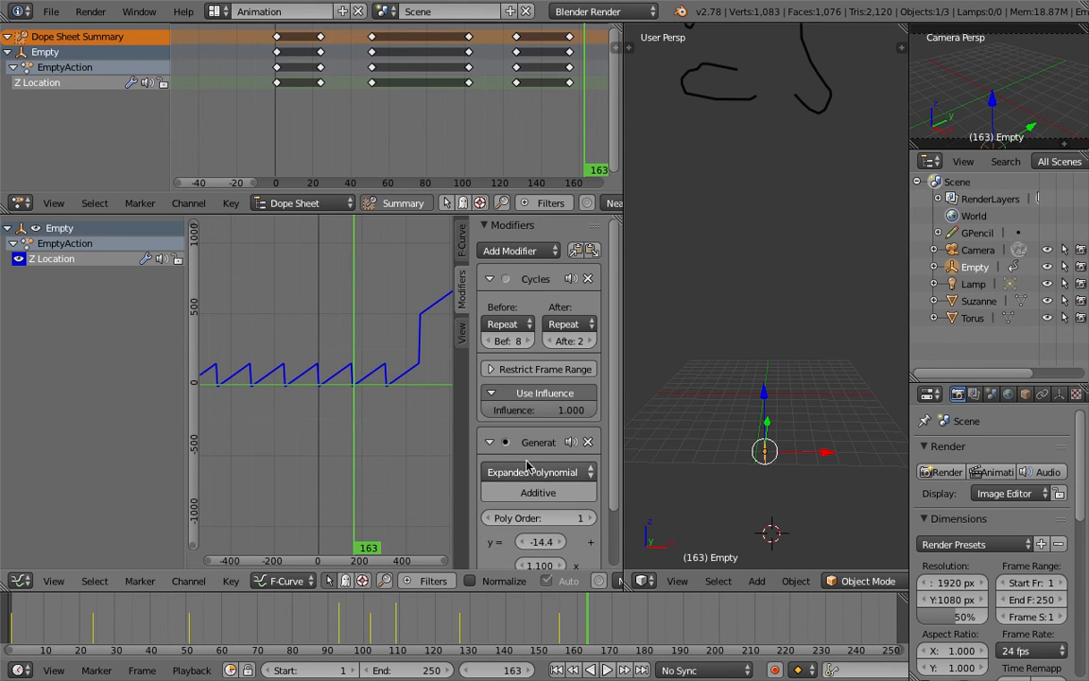
pyautogui.scroll(-3, 529, 465)
pyautogui.click(535, 403)
pyautogui.click(501, 332)
pyautogui.click(534, 405)
pyautogui.click(552, 383)
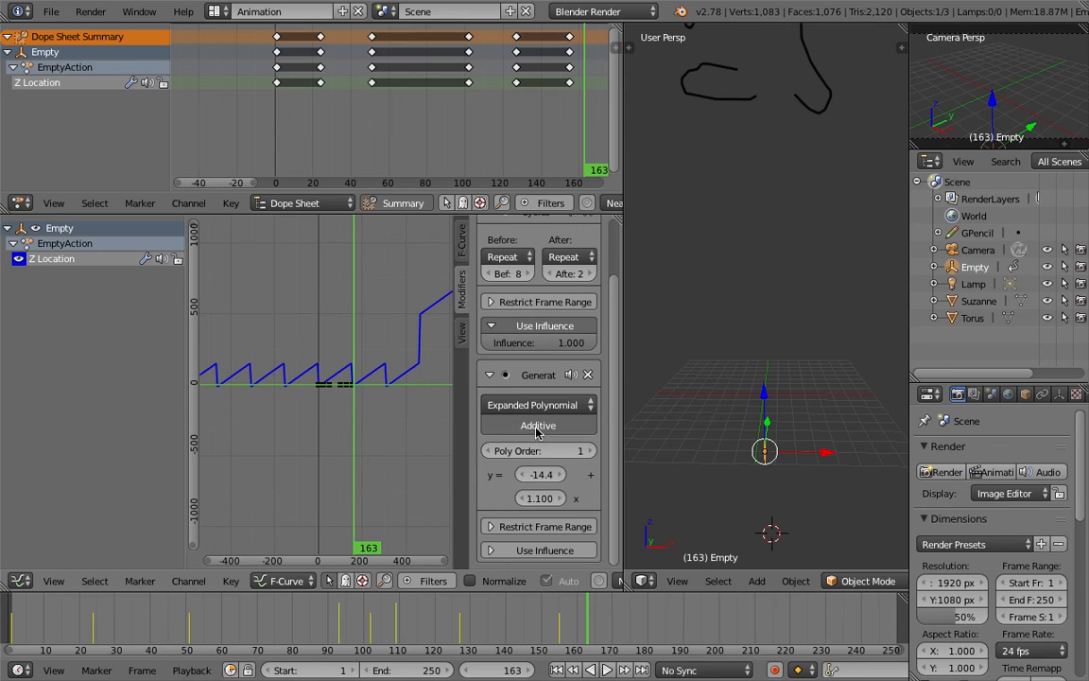
# Frame the whole curve and set the Generator coefficients to -30.3 and 0.800
pyautogui.press('Home')
pyautogui.keyDown('ctrl'); pyautogui.moveTo(365, 335); pyautogui.dragTo(369, 444, button='middle'); pyautogui.keyUp('ctrl')
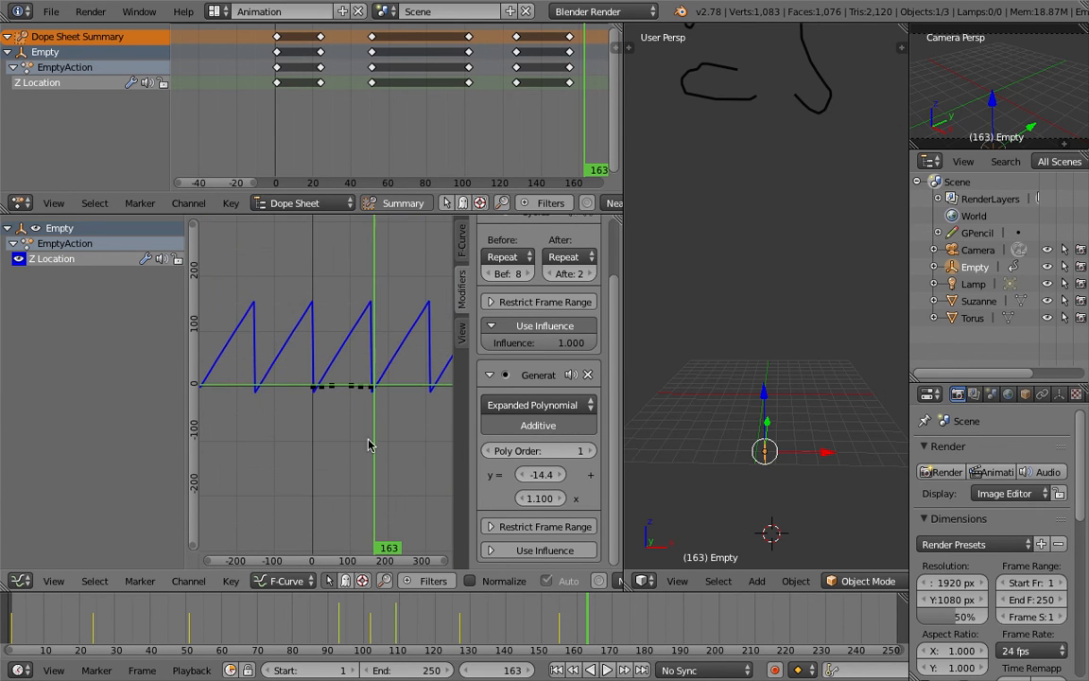
pyautogui.moveTo(553, 475); pyautogui.dragTo(403, 476)
pyautogui.moveTo(555, 497); pyautogui.dragTo(524, 497)
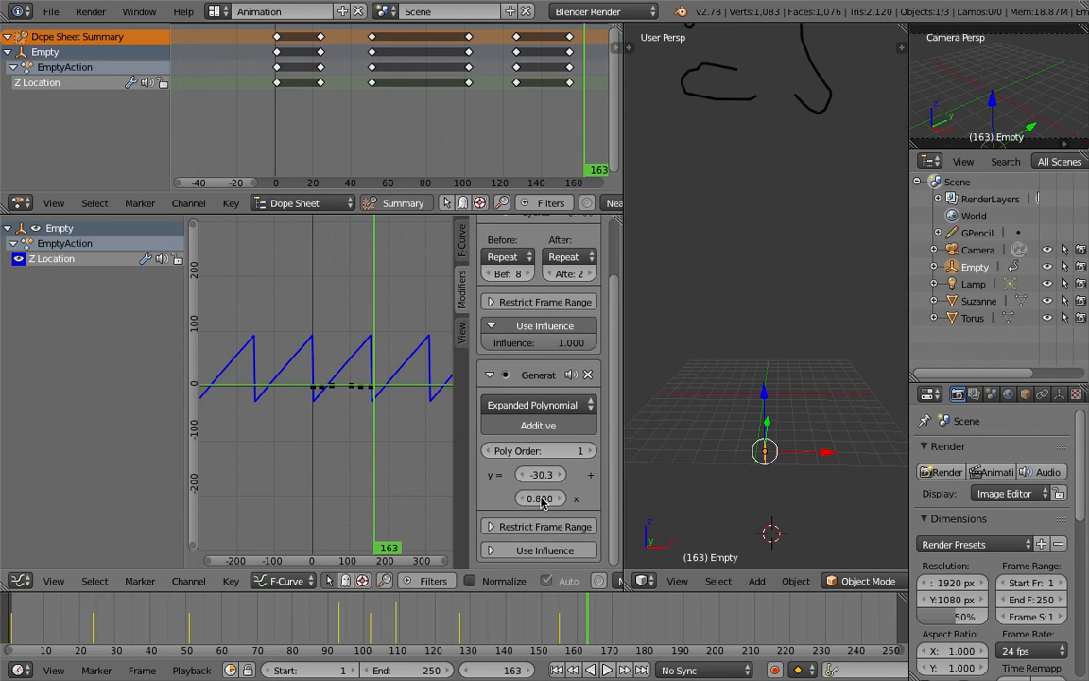
pyautogui.scroll(3, 539, 450)
pyautogui.moveTo(480, 297); pyautogui.dragTo(413, 286)
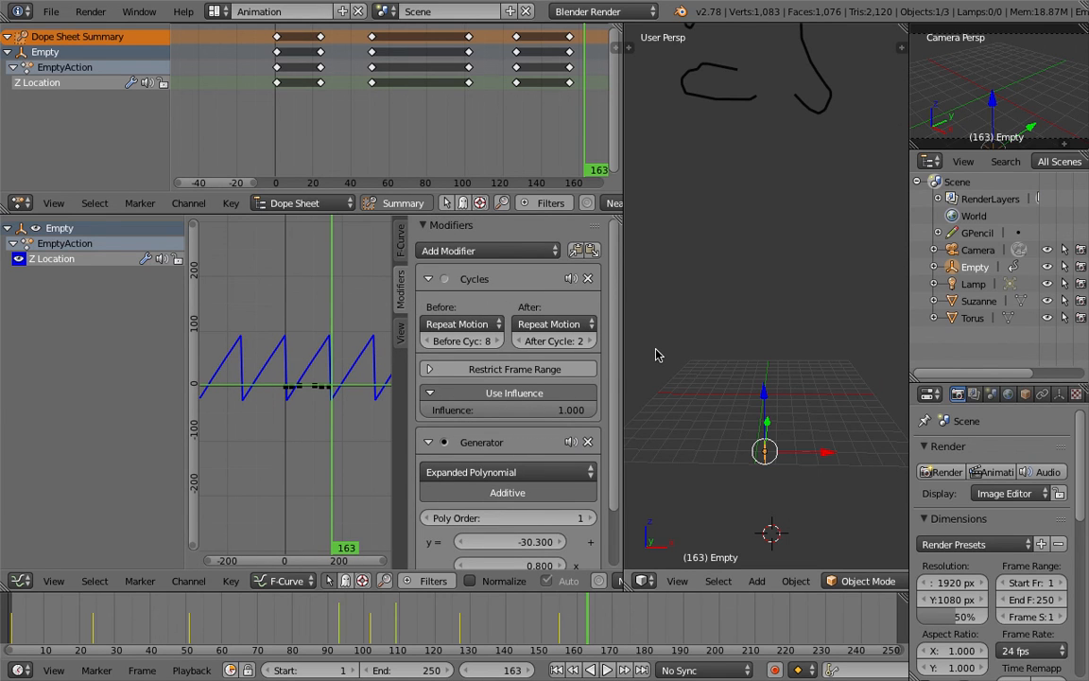
pyautogui.scroll(-2, 573, 309)
pyautogui.moveTo(706, 273); pyautogui.dragTo(669, 286, button='middle')
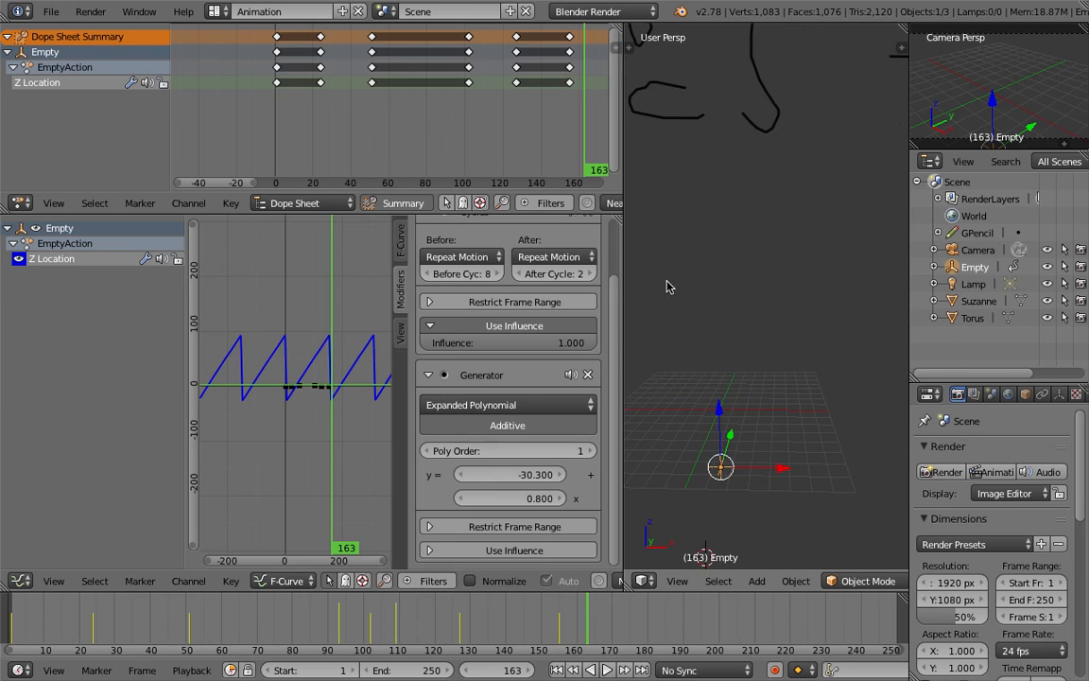
# Draw grease pencil annotations in the 3D viewport: a curve with an arrow to the word 'bake', and a stepped curve
pyautogui.press('d')
pyautogui.moveTo(663, 280)
pyautogui.mouseDown()
pyautogui.moveTo(682, 255)
pyautogui.moveTo(733, 238)
pyautogui.moveTo(745, 277)
pyautogui.mouseUp()
pyautogui.moveTo(717, 218)
pyautogui.mouseDown()
pyautogui.moveTo(661, 230)
pyautogui.moveTo(756, 265)
pyautogui.moveTo(790, 229)
pyautogui.mouseUp()
pyautogui.scroll(-1, 764, 246)
pyautogui.moveTo(772, 232); pyautogui.dragTo(787, 239)
pyautogui.moveTo(805, 194); pyautogui.dragTo(807, 217)
pyautogui.moveTo(804, 196)
pyautogui.mouseDown()
pyautogui.moveTo(809, 217)
pyautogui.moveTo(885, 215)
pyautogui.mouseUp()
pyautogui.moveTo(832, 157); pyautogui.dragTo(875, 159)
pyautogui.moveTo(773, 175)
pyautogui.keyDown('shift'); pyautogui.mouseDown(button='middle')
pyautogui.moveTo(753, 243)
pyautogui.moveTo(785, 292)
pyautogui.mouseUp(button='middle'); pyautogui.keyUp('shift')
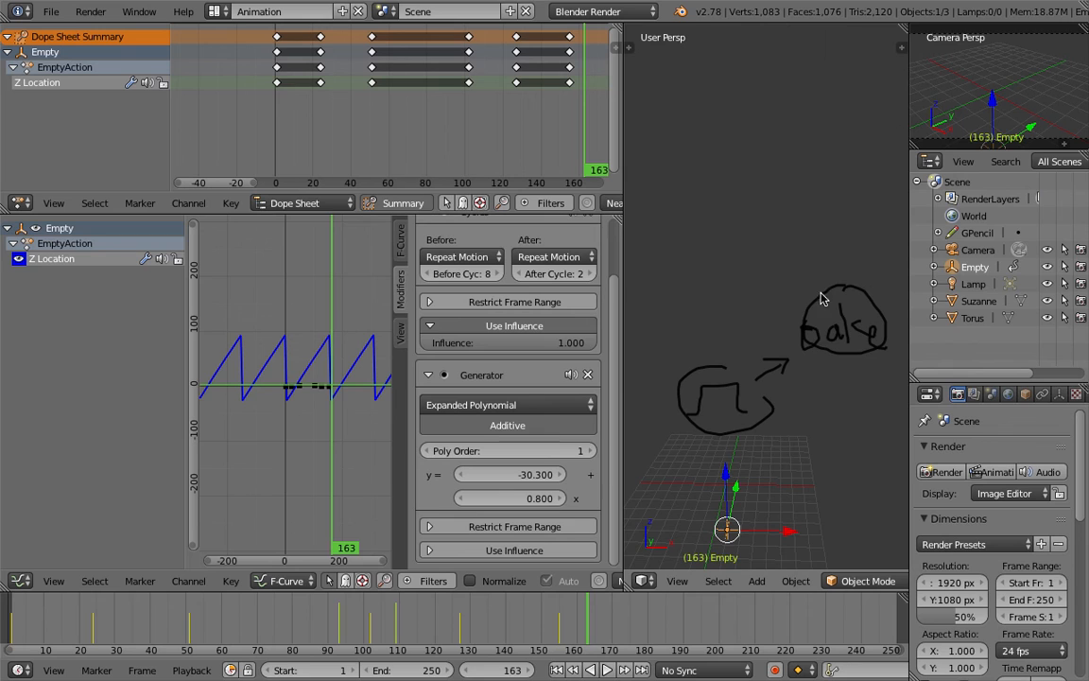
pyautogui.moveTo(664, 223)
pyautogui.mouseDown()
pyautogui.moveTo(691, 218)
pyautogui.moveTo(705, 160)
pyautogui.moveTo(751, 225)
pyautogui.moveTo(793, 230)
pyautogui.moveTo(826, 170)
pyautogui.moveTo(857, 225)
pyautogui.mouseUp()
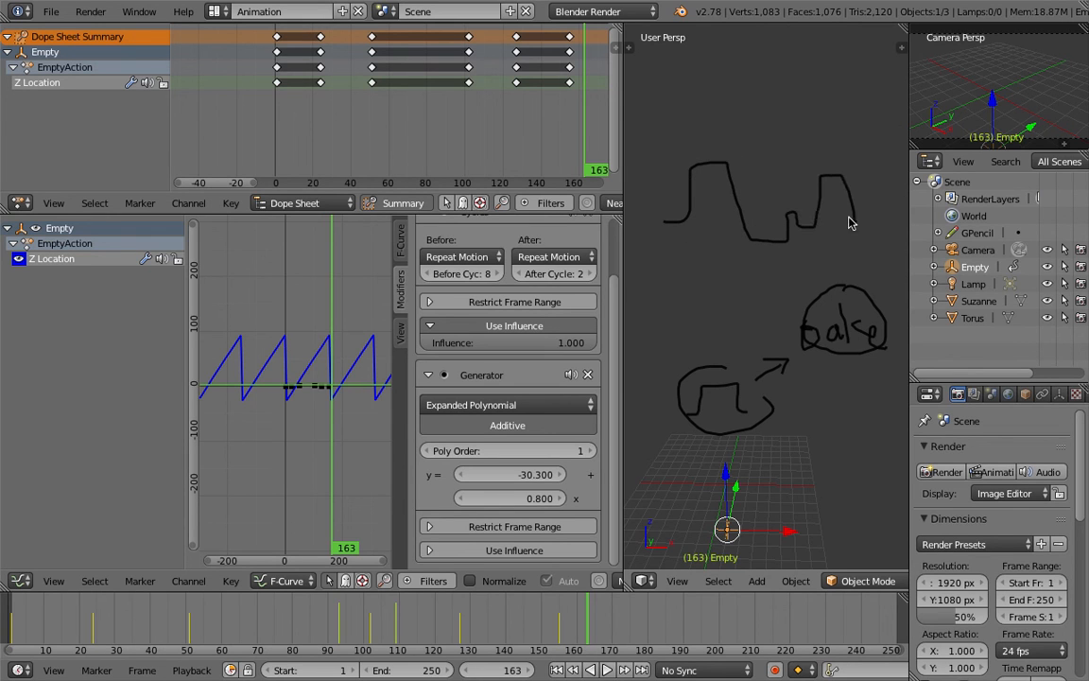